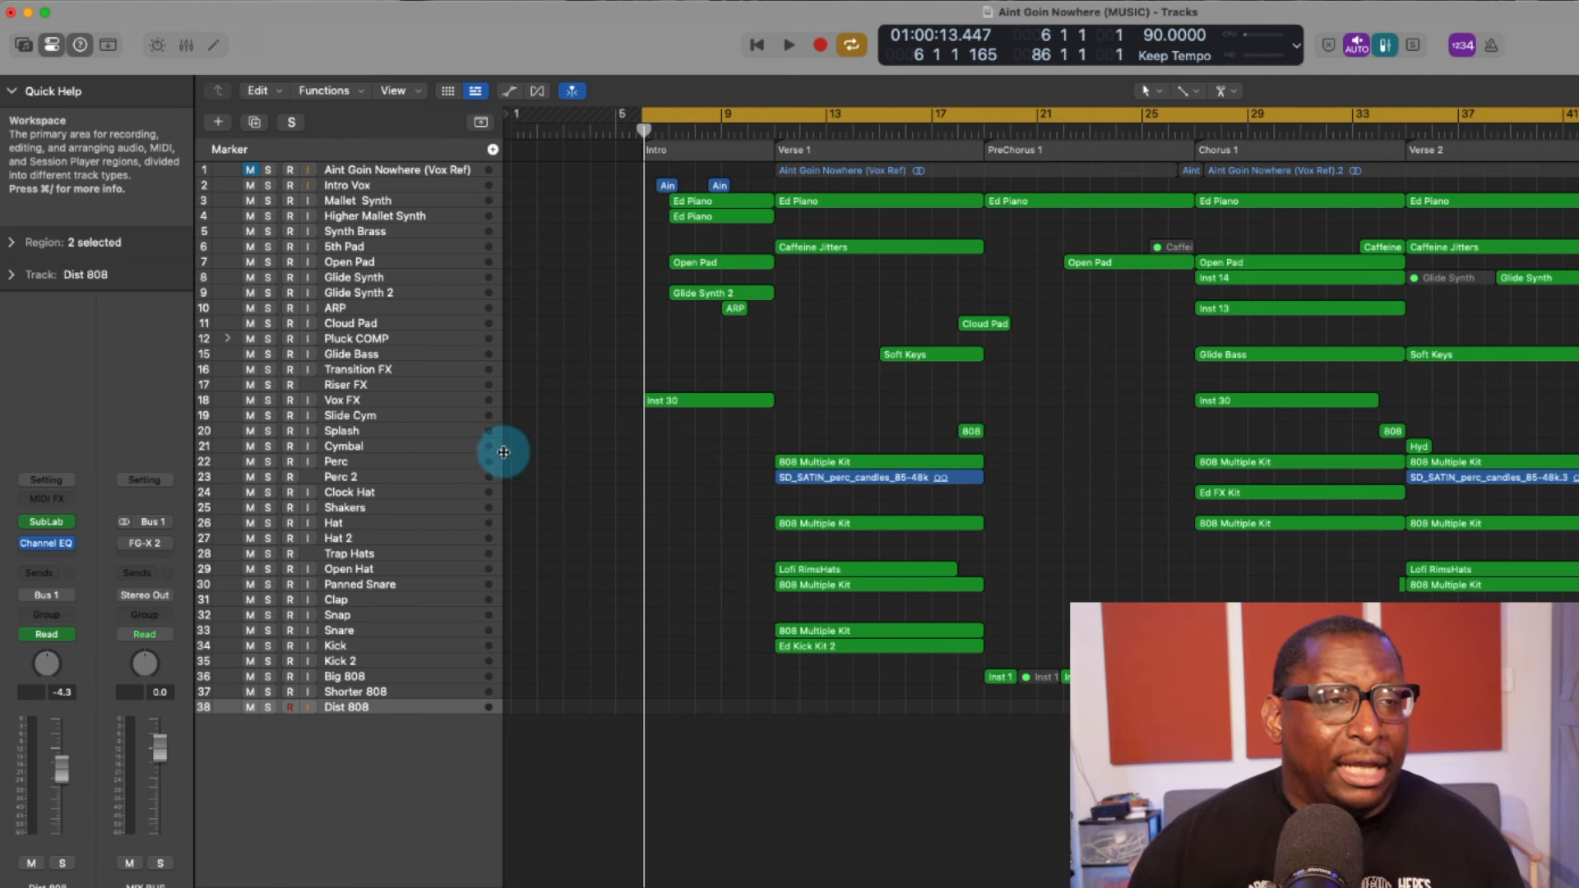
# Step: Create a new mic or line audio track routed to Bus 1 (MIX BUS) and delete it
pyautogui.click(218, 125)
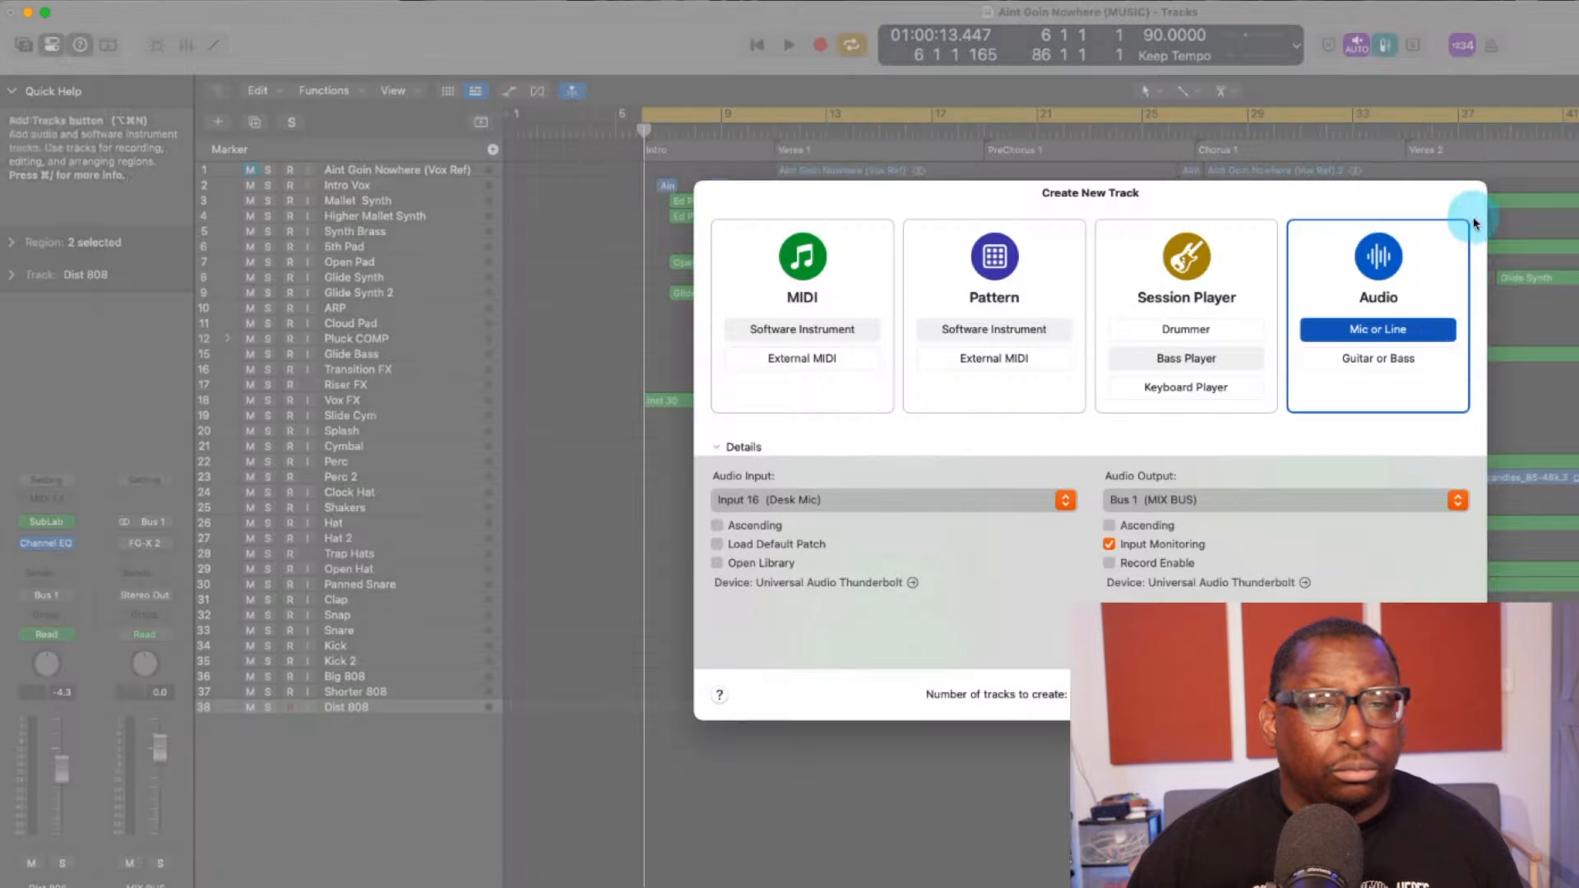
pyautogui.click(1437, 694)
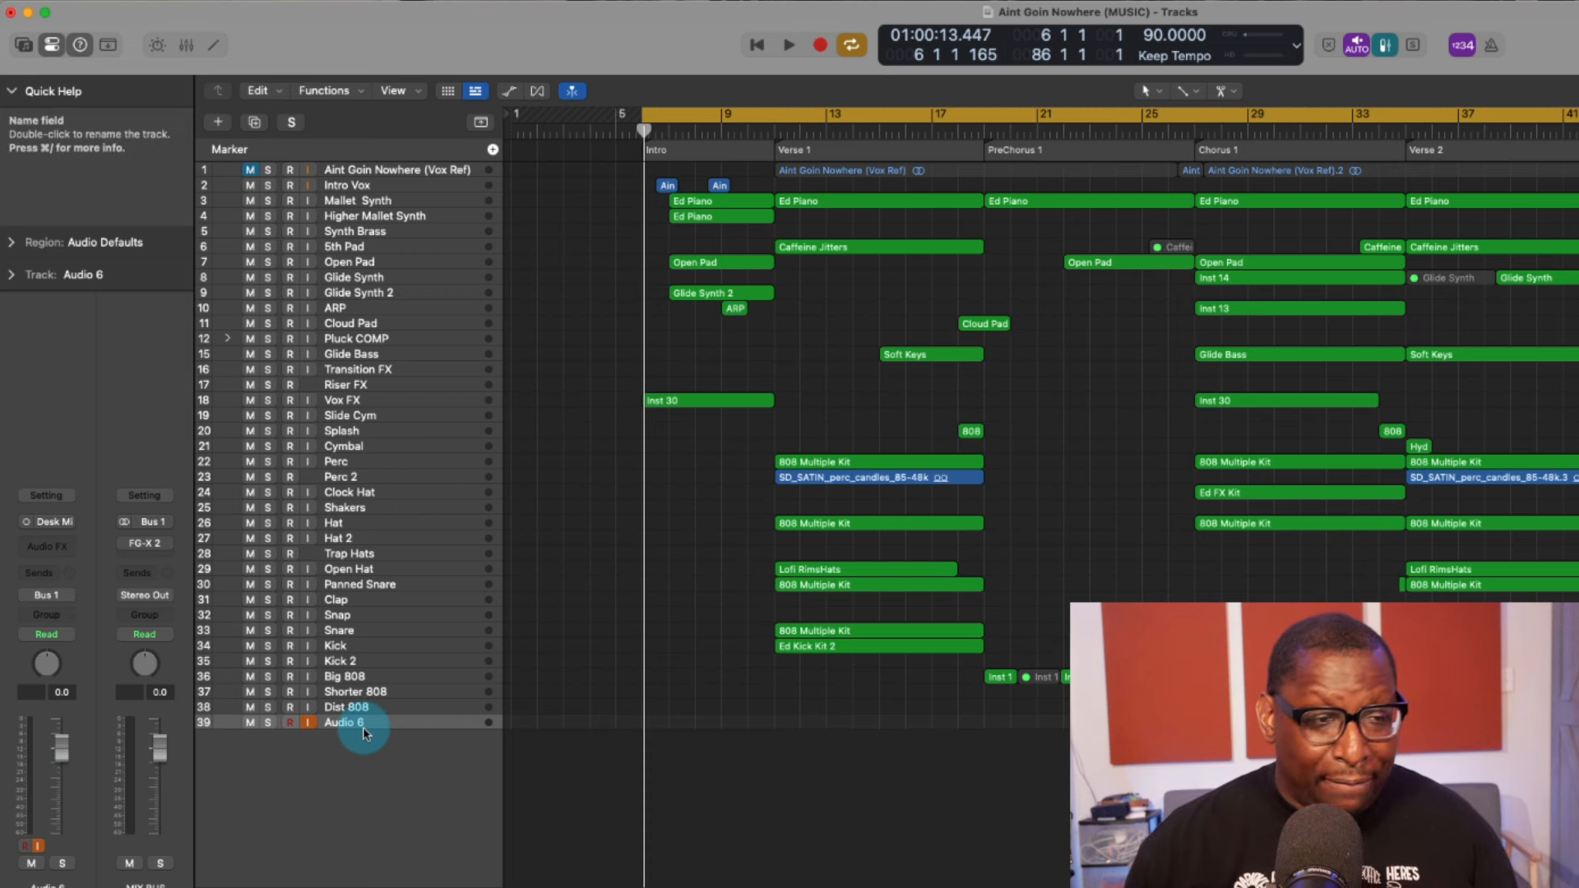
pyautogui.press('super+BackSpace')
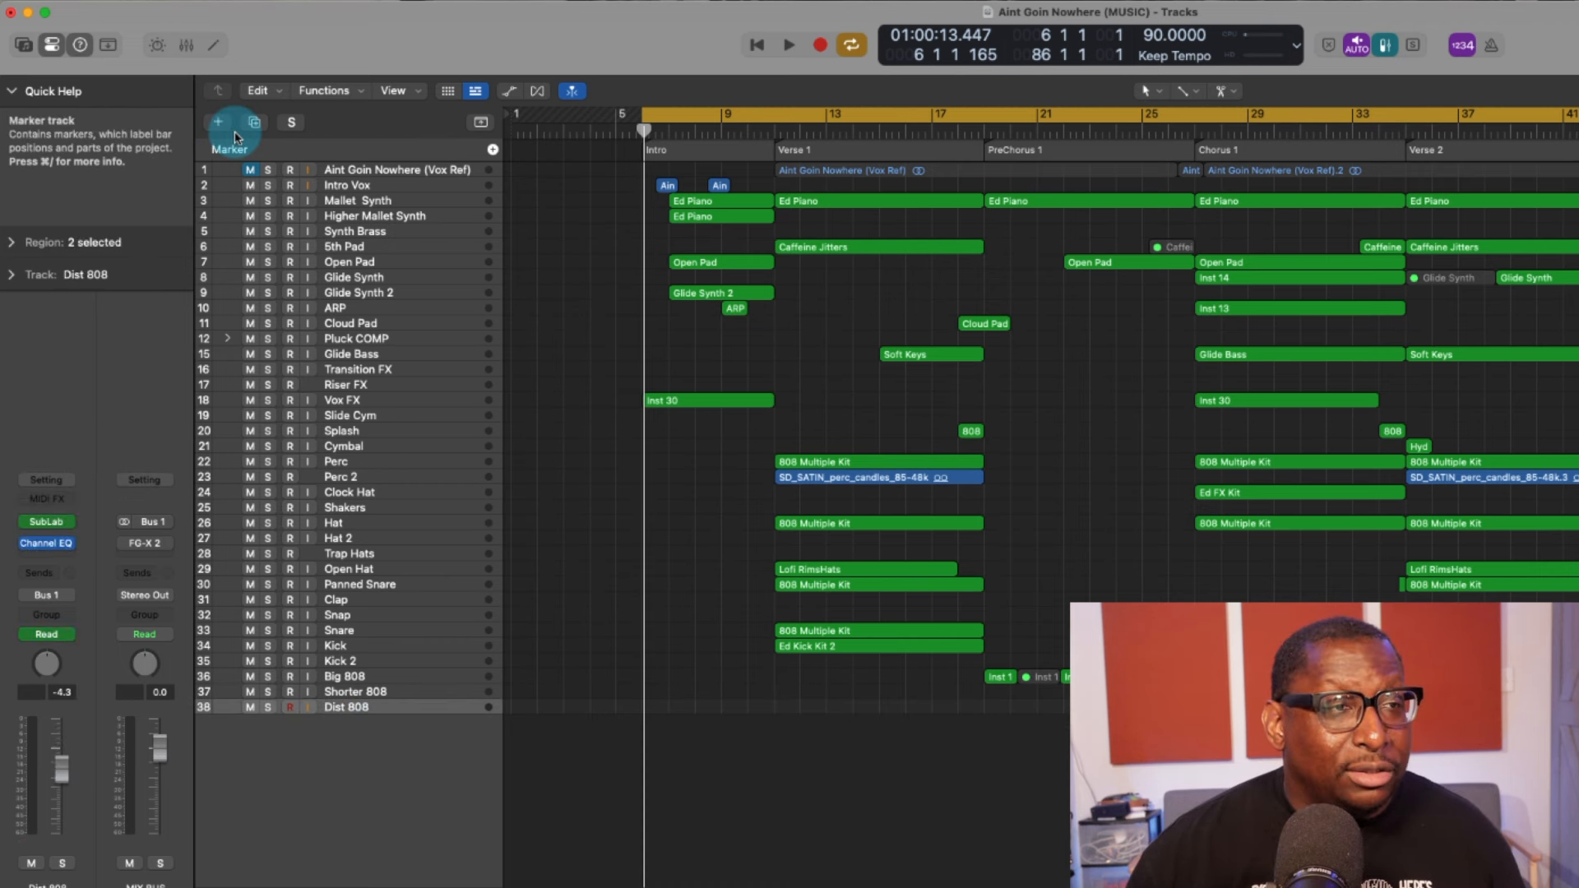
# Step: Add a software instrument track below Dist 808, load Alchemy on it and select the 1940s Choir preset
pyautogui.doubleClick(406, 729)
pyautogui.click(47, 512)
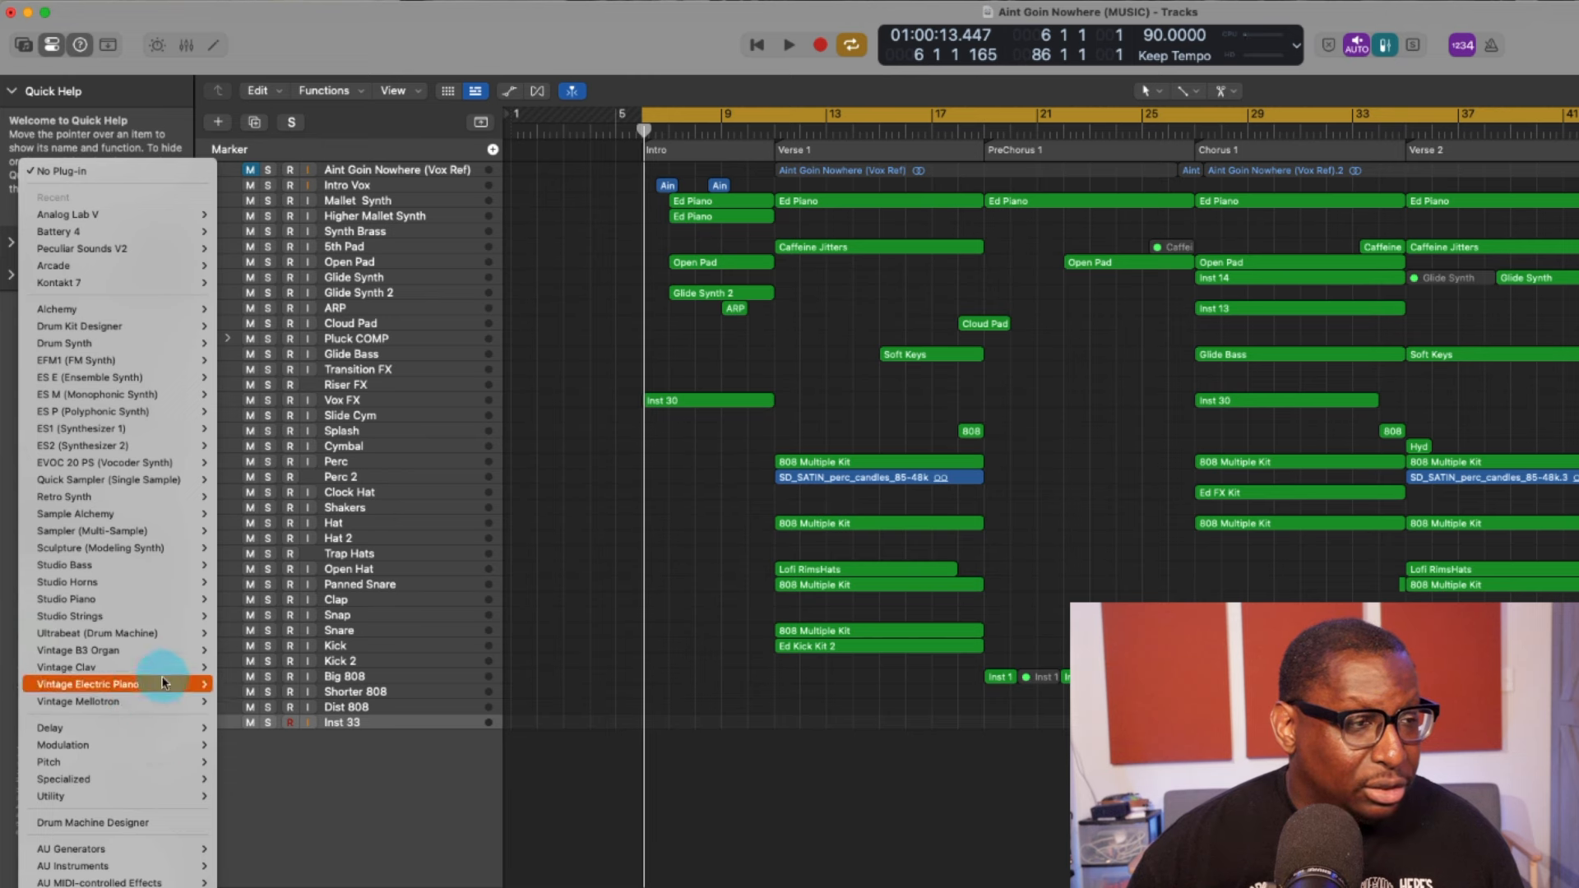
pyautogui.moveTo(124, 866)
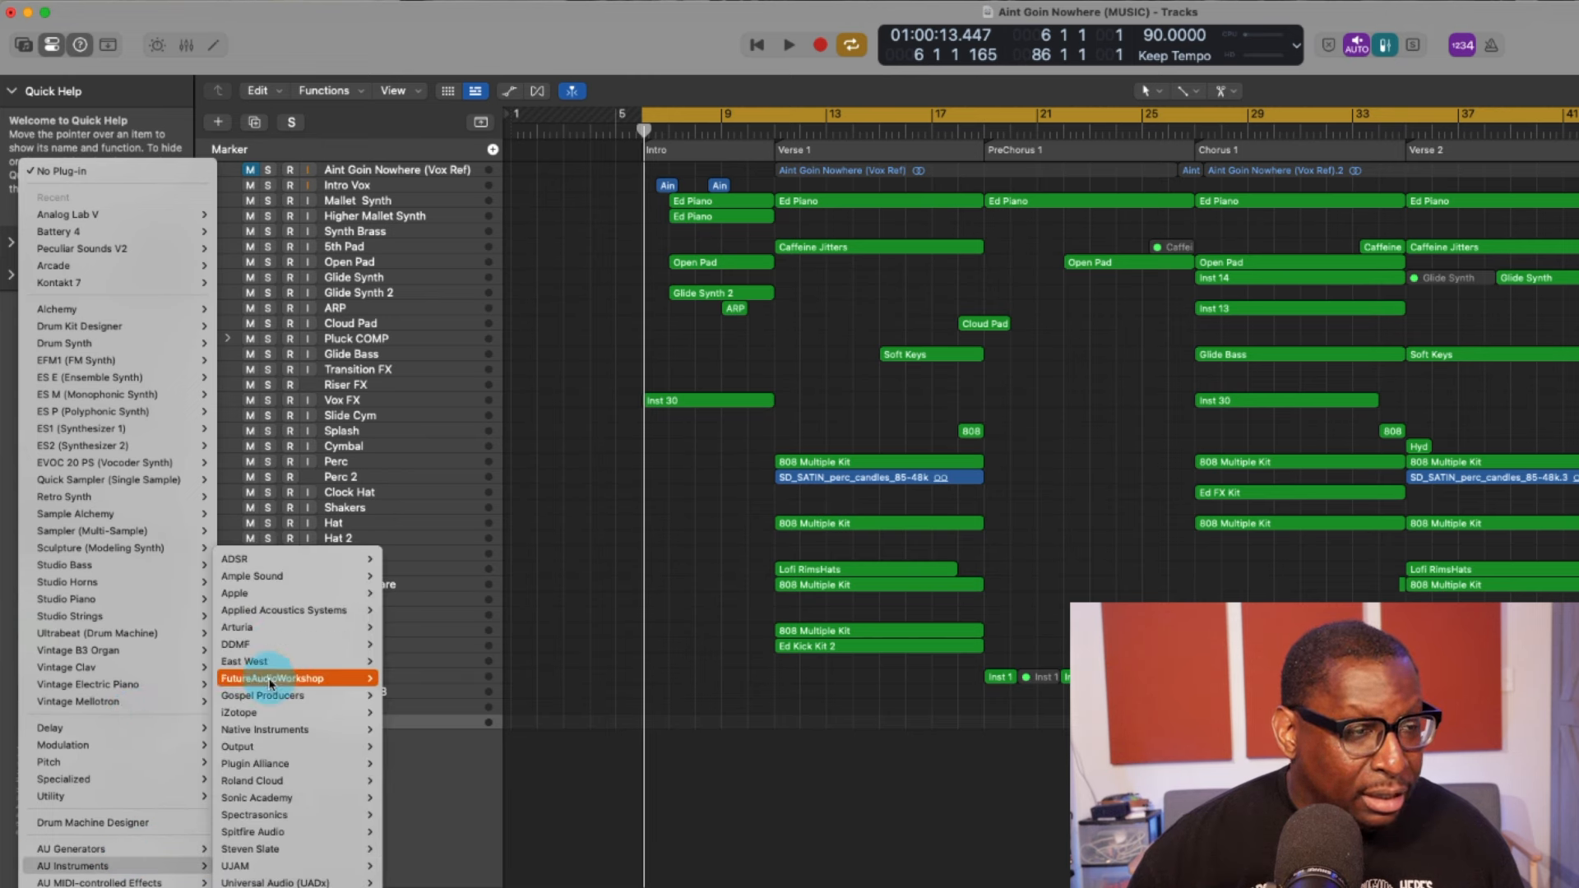
pyautogui.moveTo(264, 644)
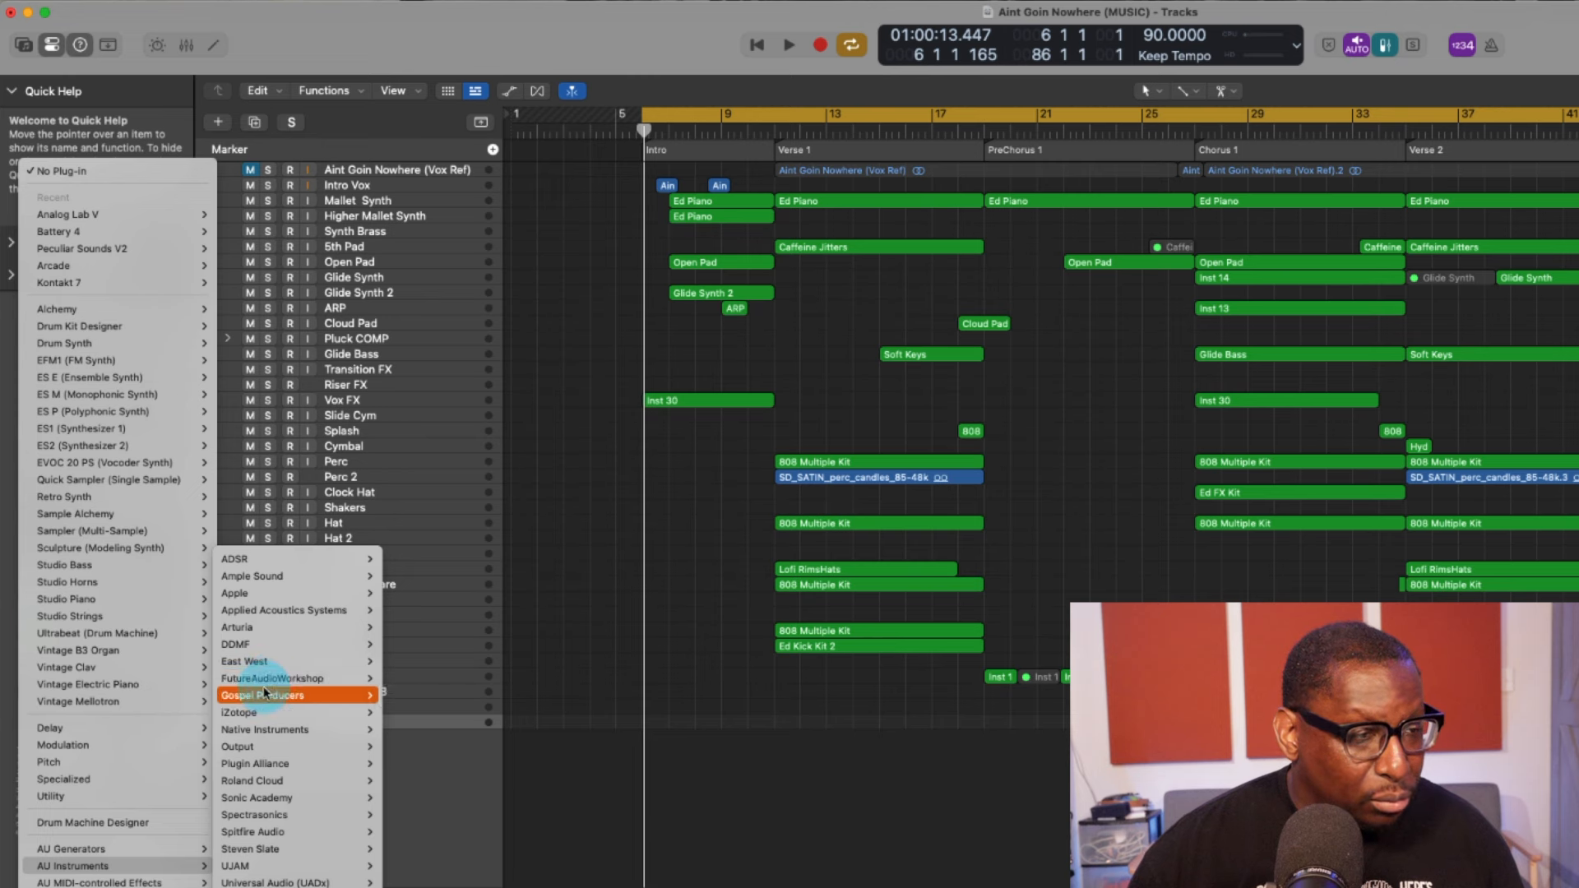
pyautogui.click(55, 317)
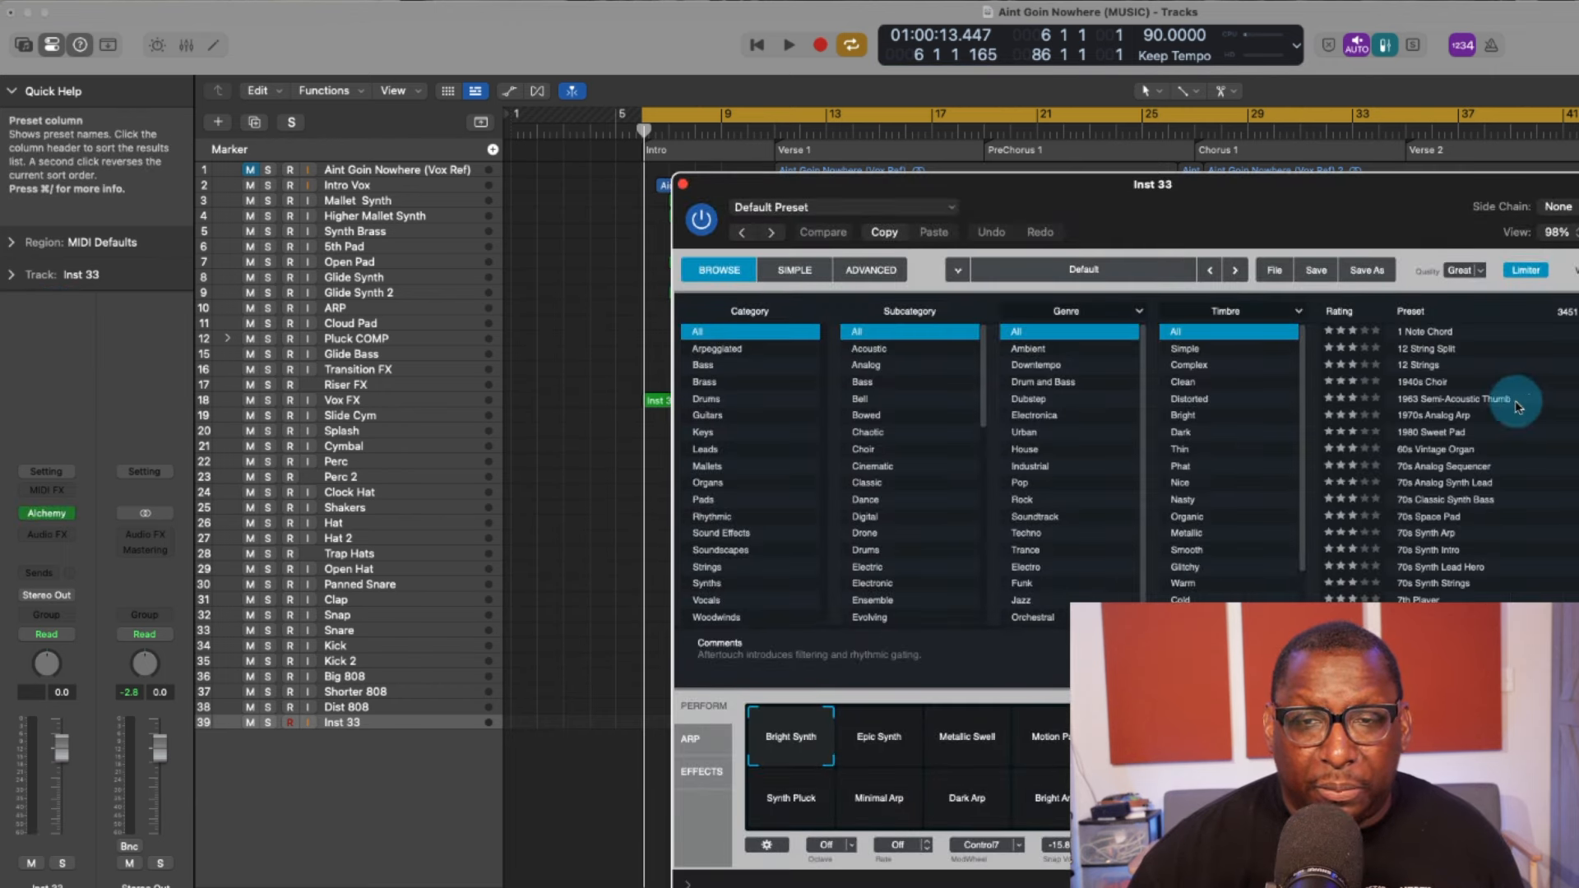
pyautogui.click(1413, 384)
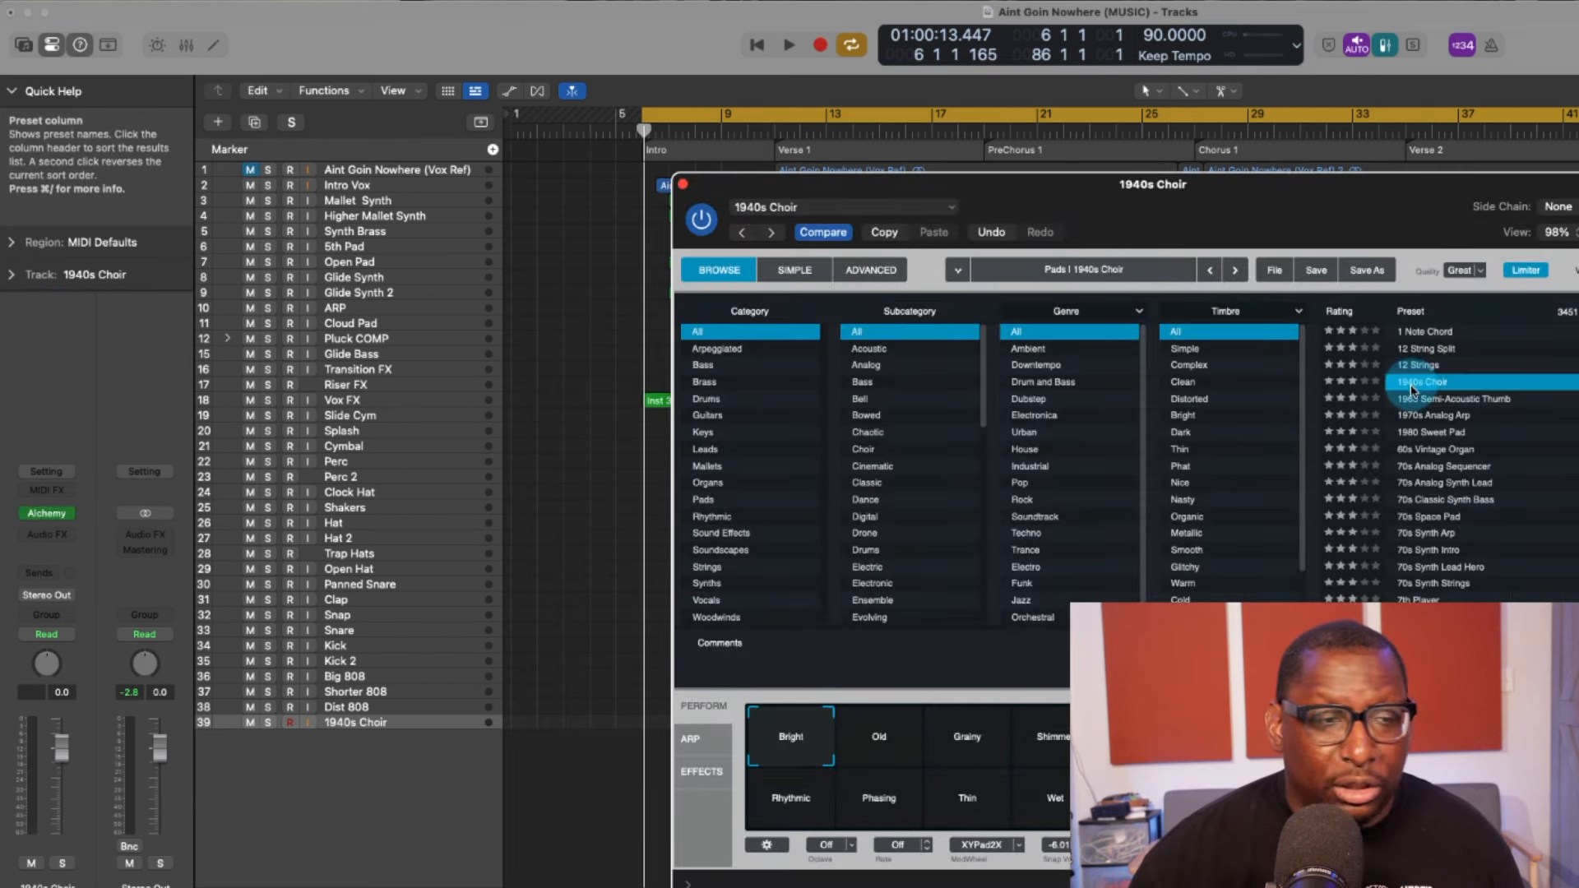
pyautogui.click(682, 185)
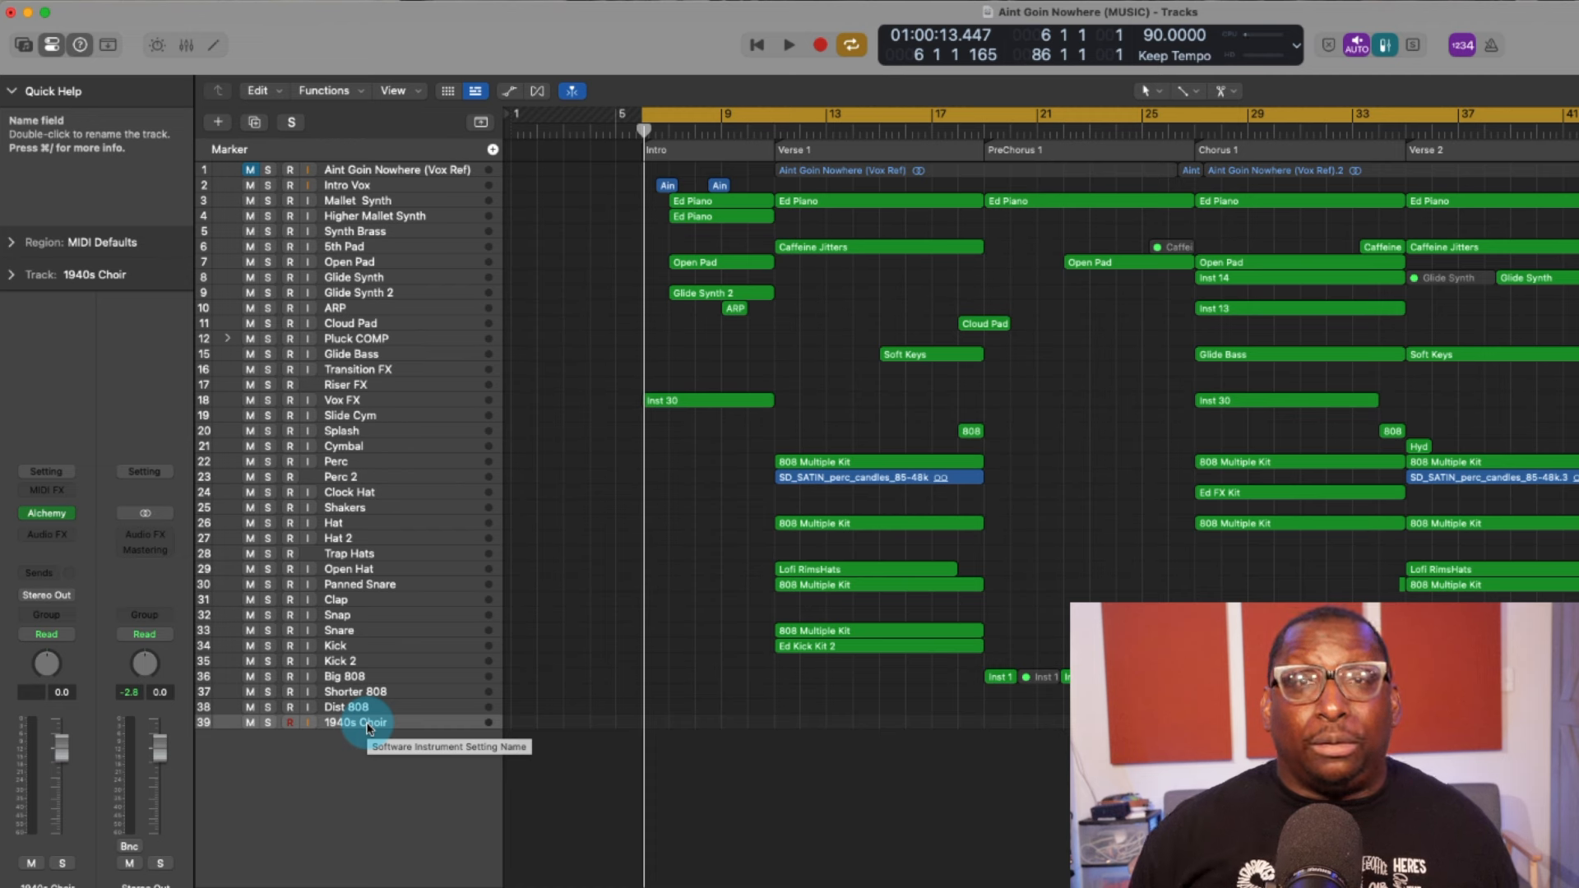
# Step: Rename the 1940s Choir track as Choir Pad
pyautogui.doubleClick(367, 723)
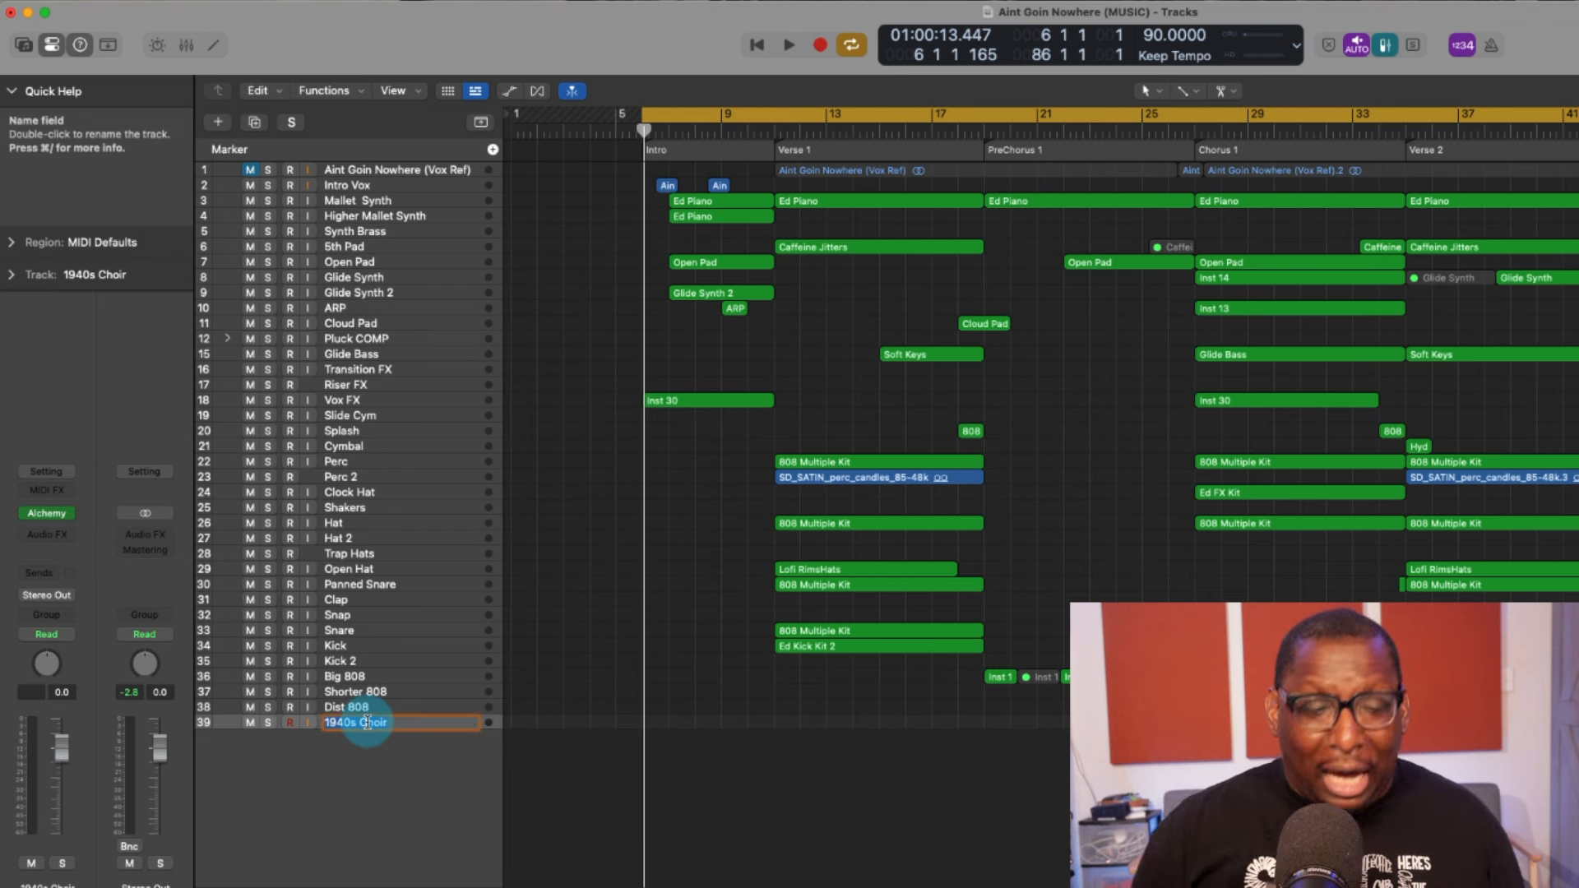
pyautogui.write('Choir Pad')
pyautogui.press('Return')
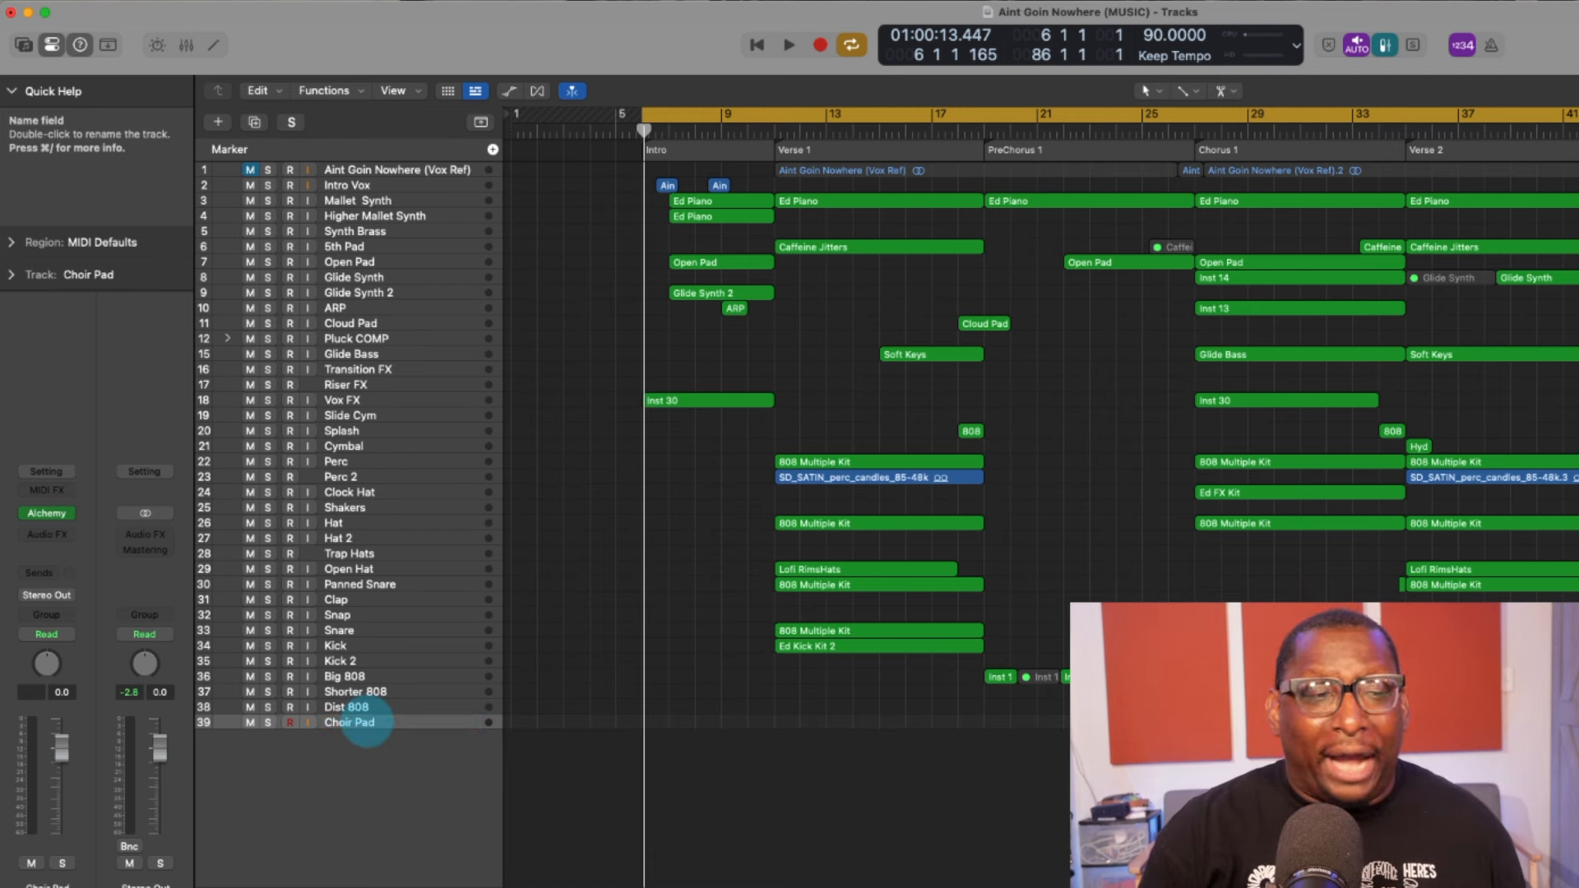
# Step: Rename the Choir Pad track as Pad 1 and delete that track
pyautogui.doubleClick(358, 724)
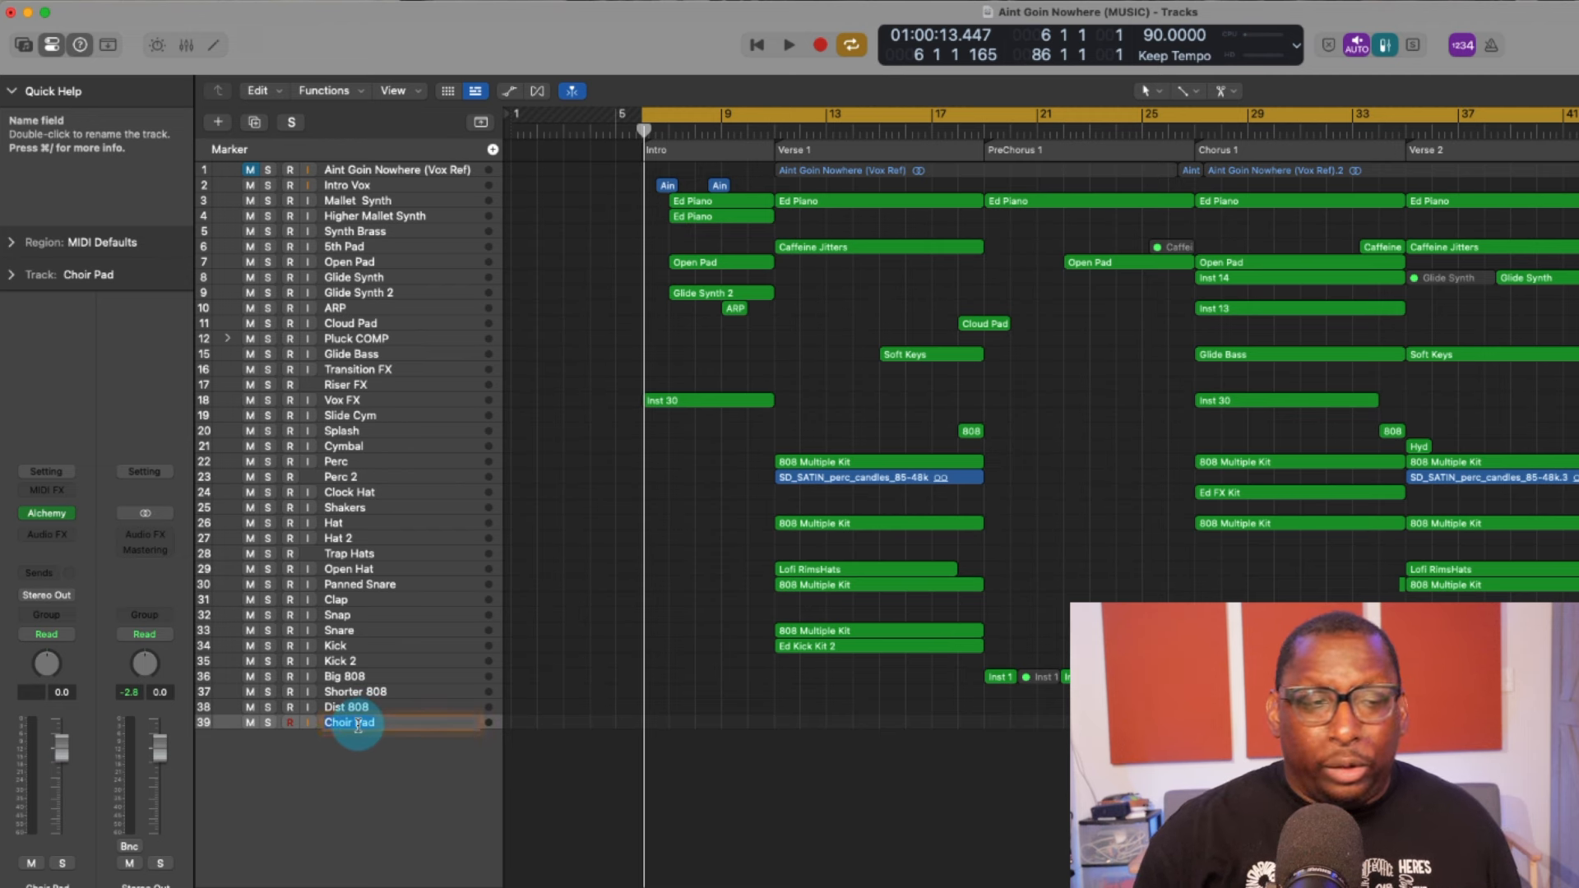
pyautogui.write('Pad 1')
pyautogui.press('Return')
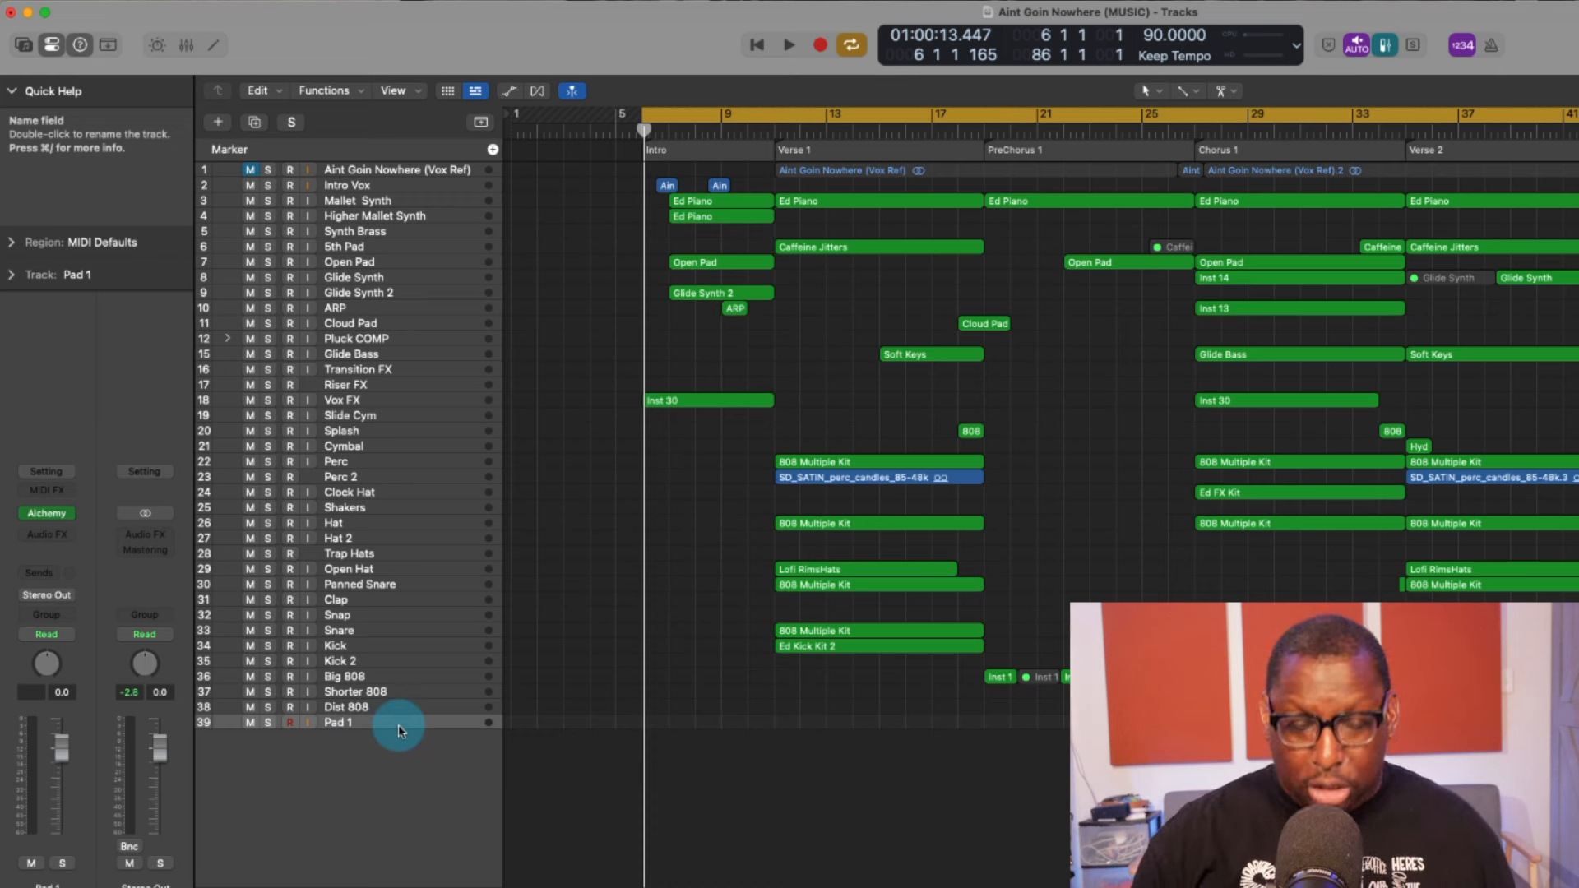
pyautogui.press('super+BackSpace')
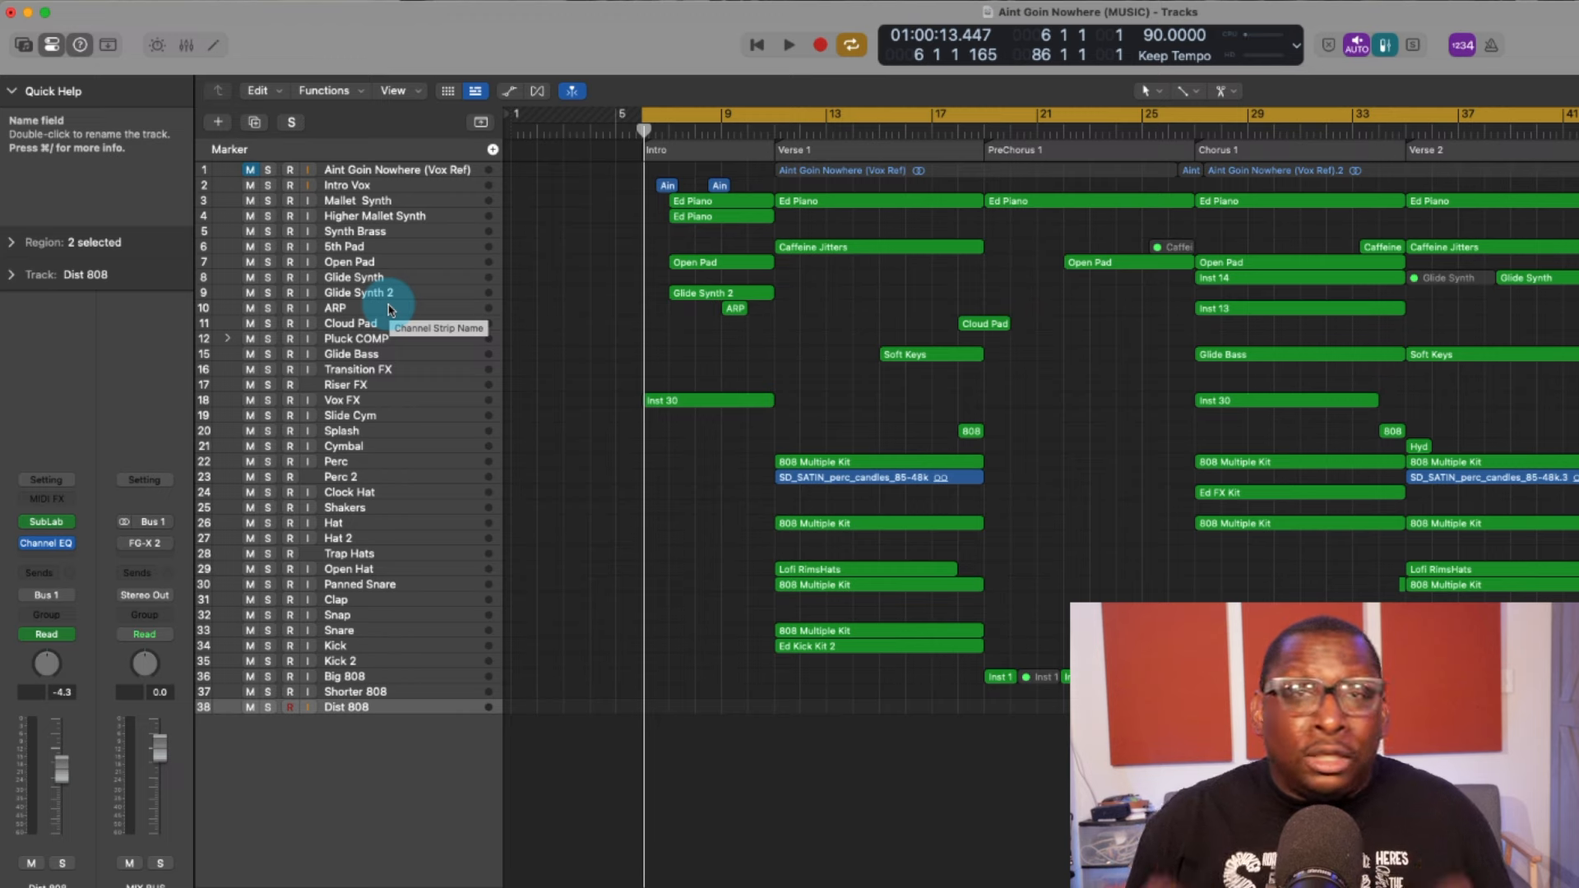
# Step: Create a new mic or line audio track and load the Bright Vocal patch from the Library's Voice category
pyautogui.click(217, 122)
pyautogui.click(1437, 695)
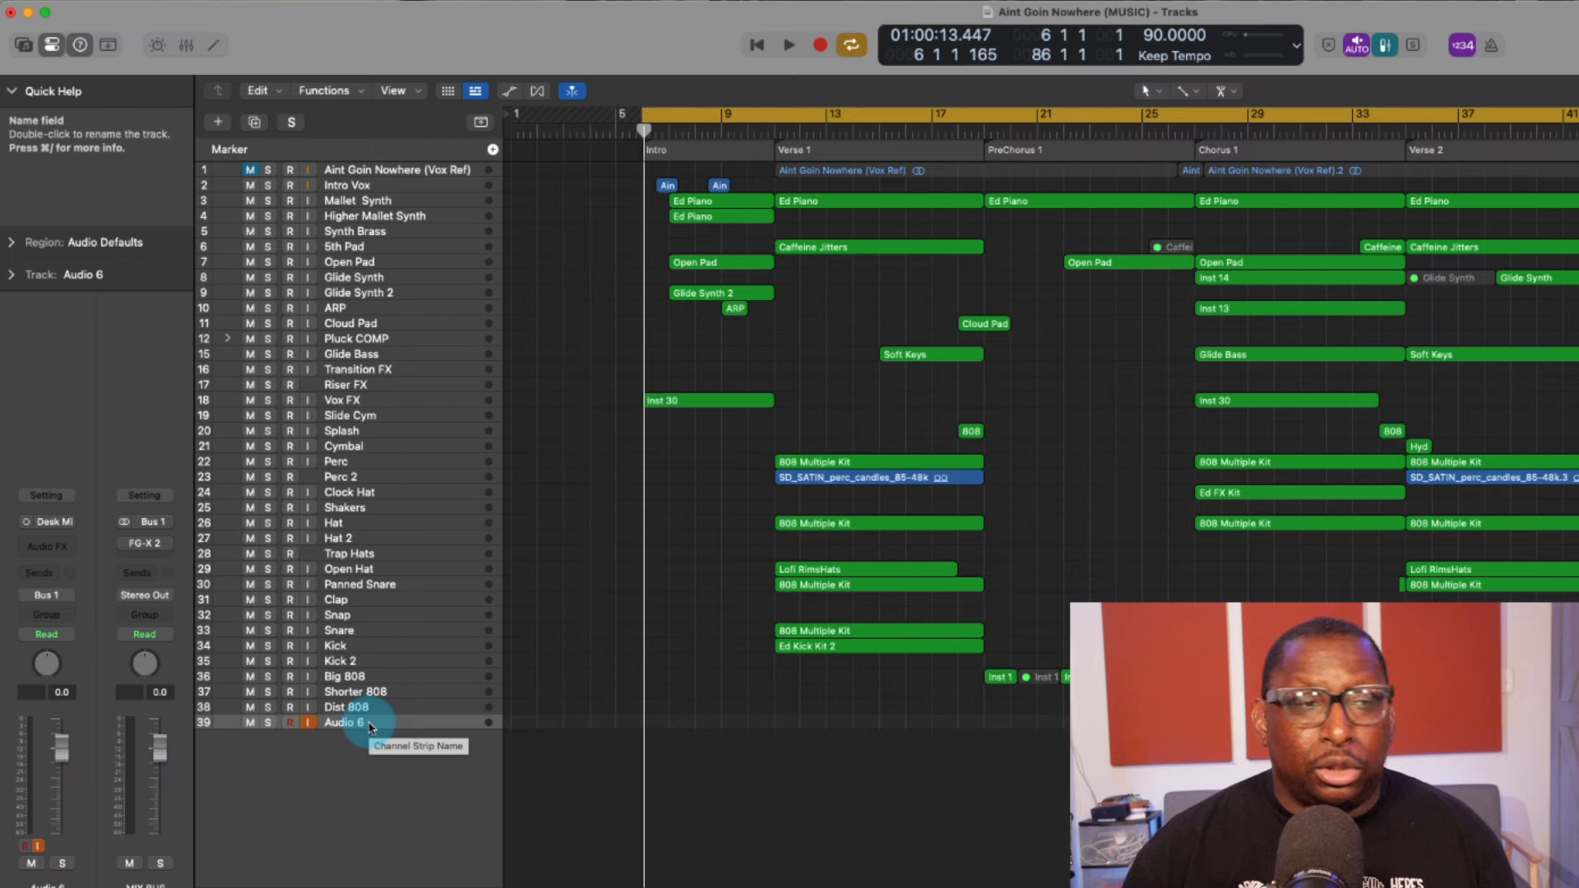
pyautogui.press('y')
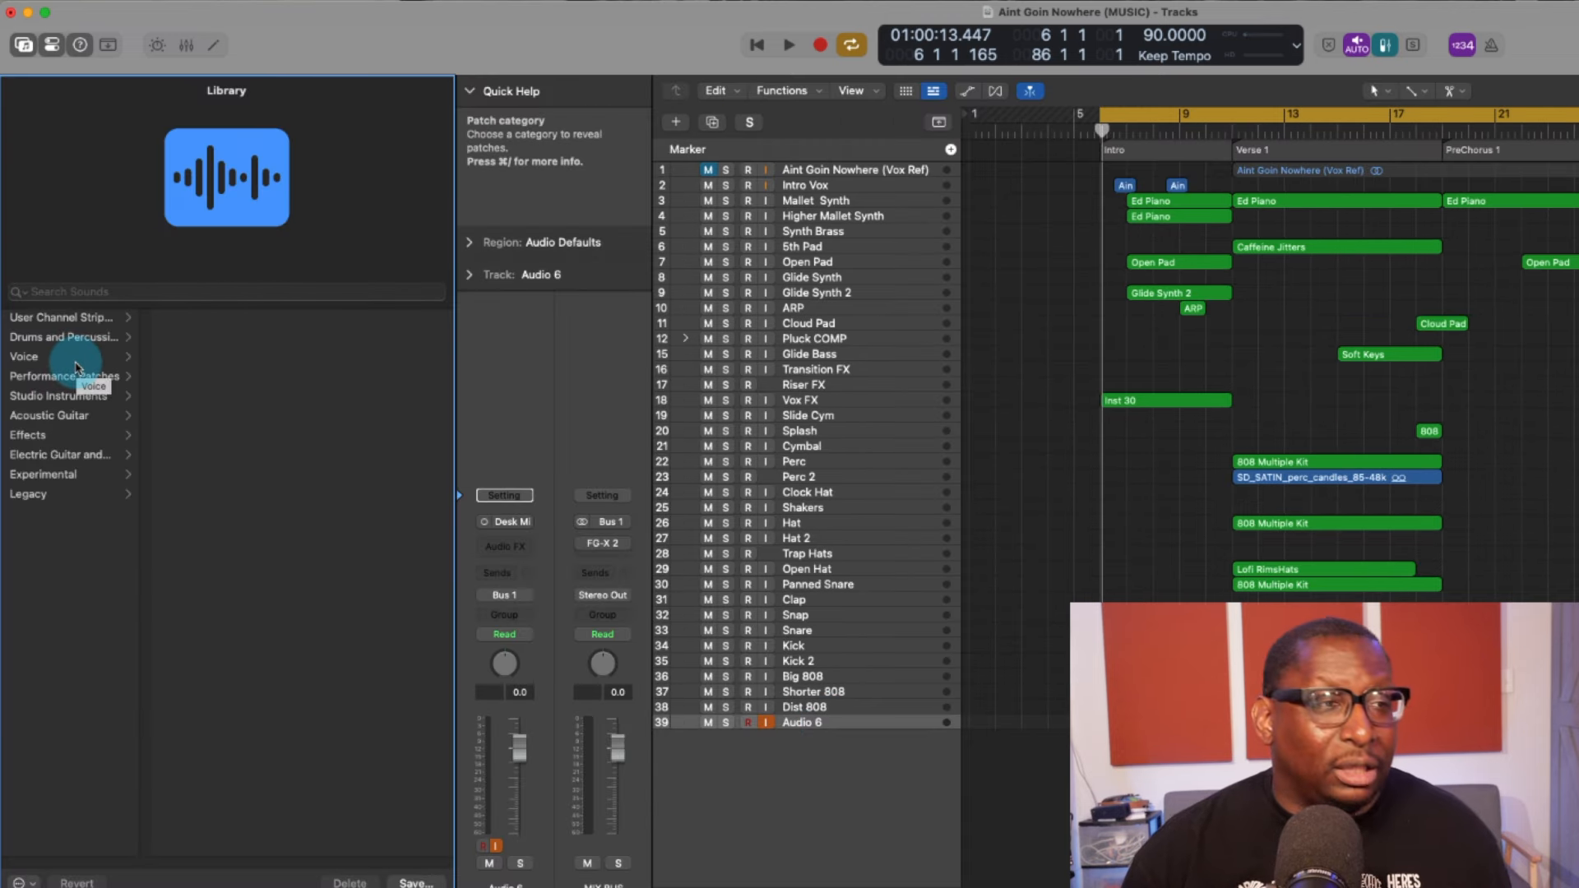
pyautogui.click(75, 364)
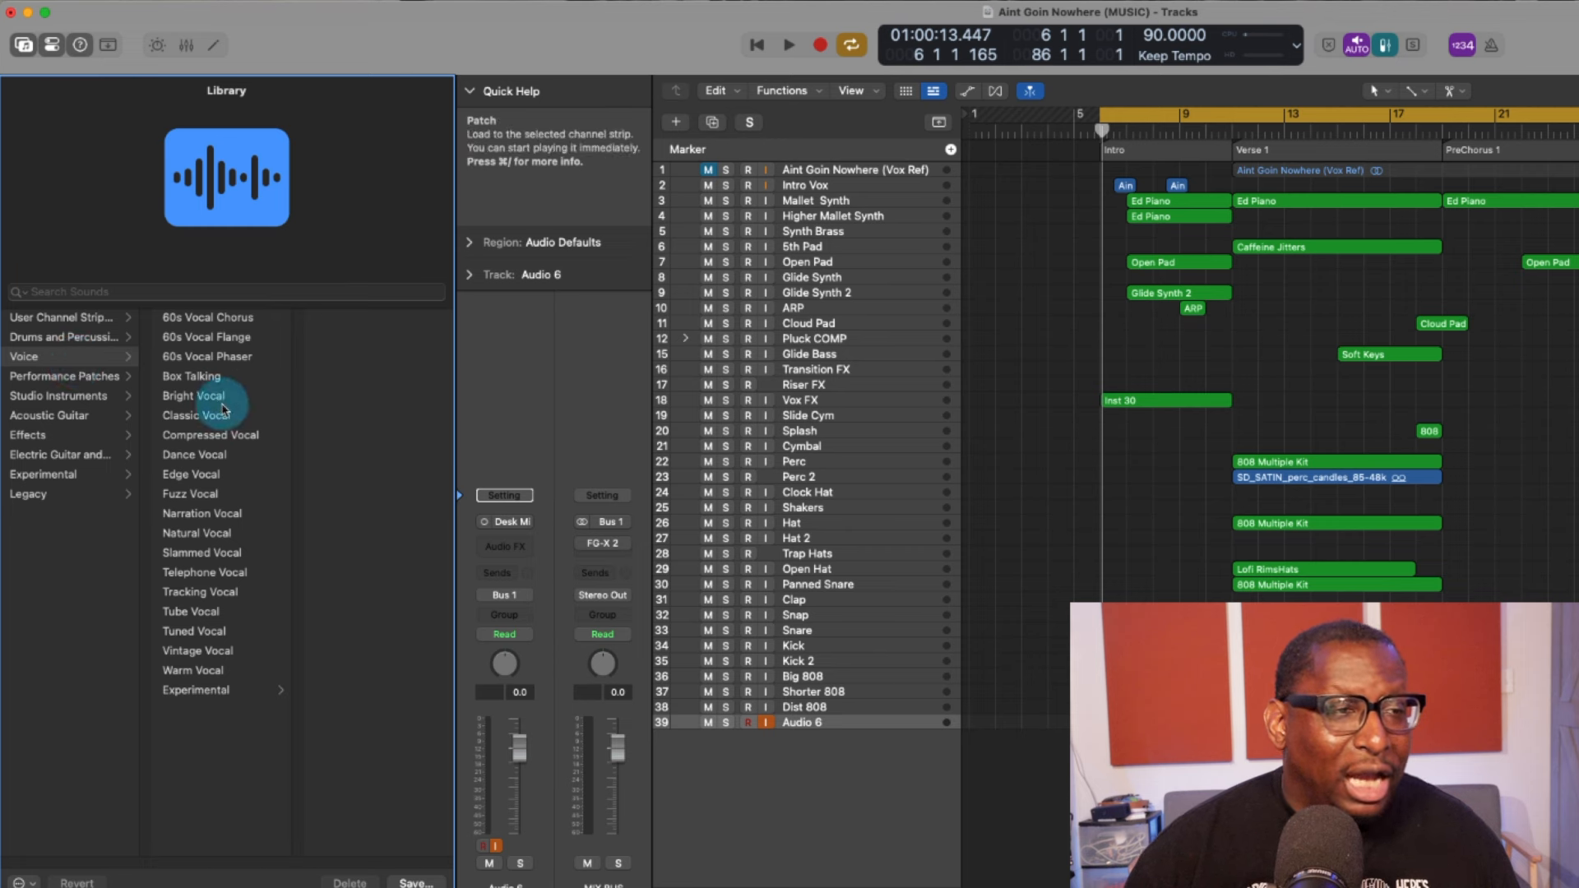
pyautogui.click(196, 396)
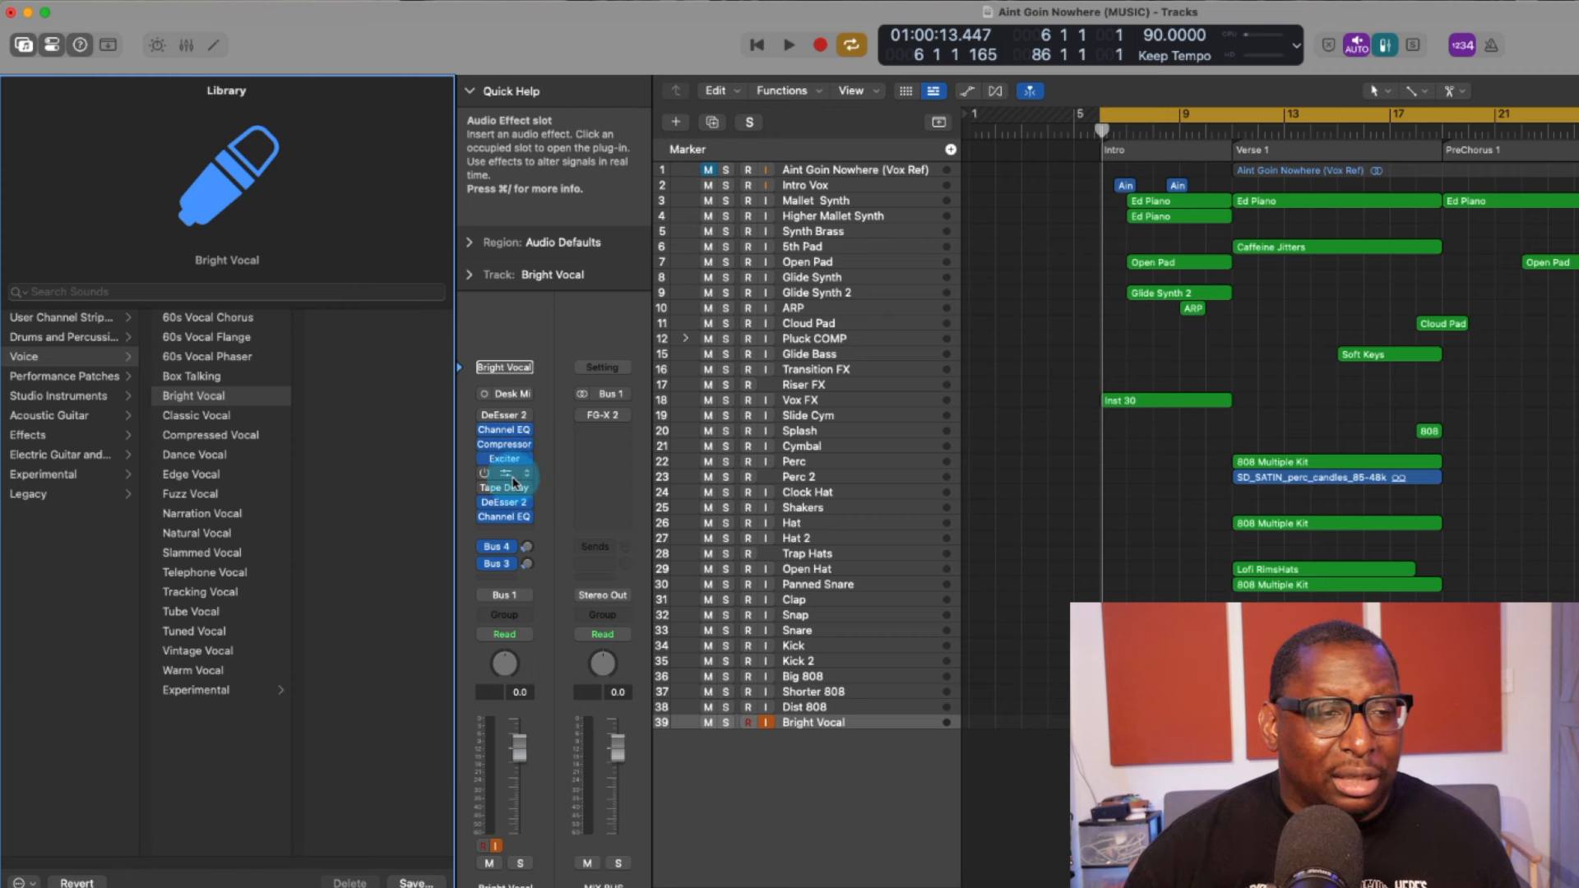
# Step: Inspect the Bus 4 and Bus 3 sends of the Bright Vocal track and their aux channels
pyautogui.click(501, 548)
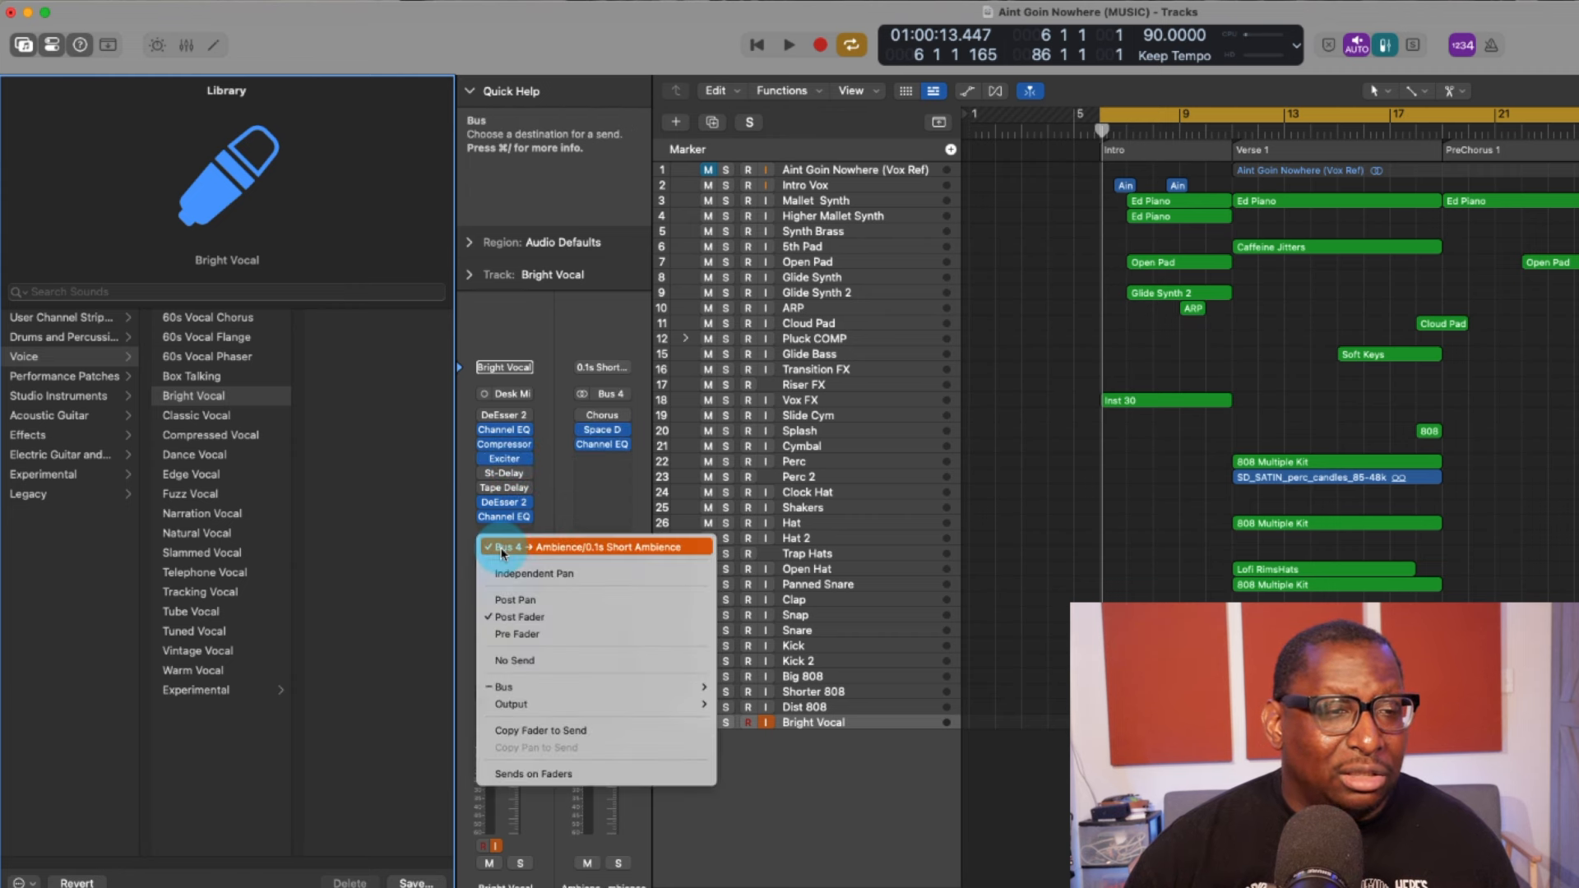
pyautogui.click(501, 547)
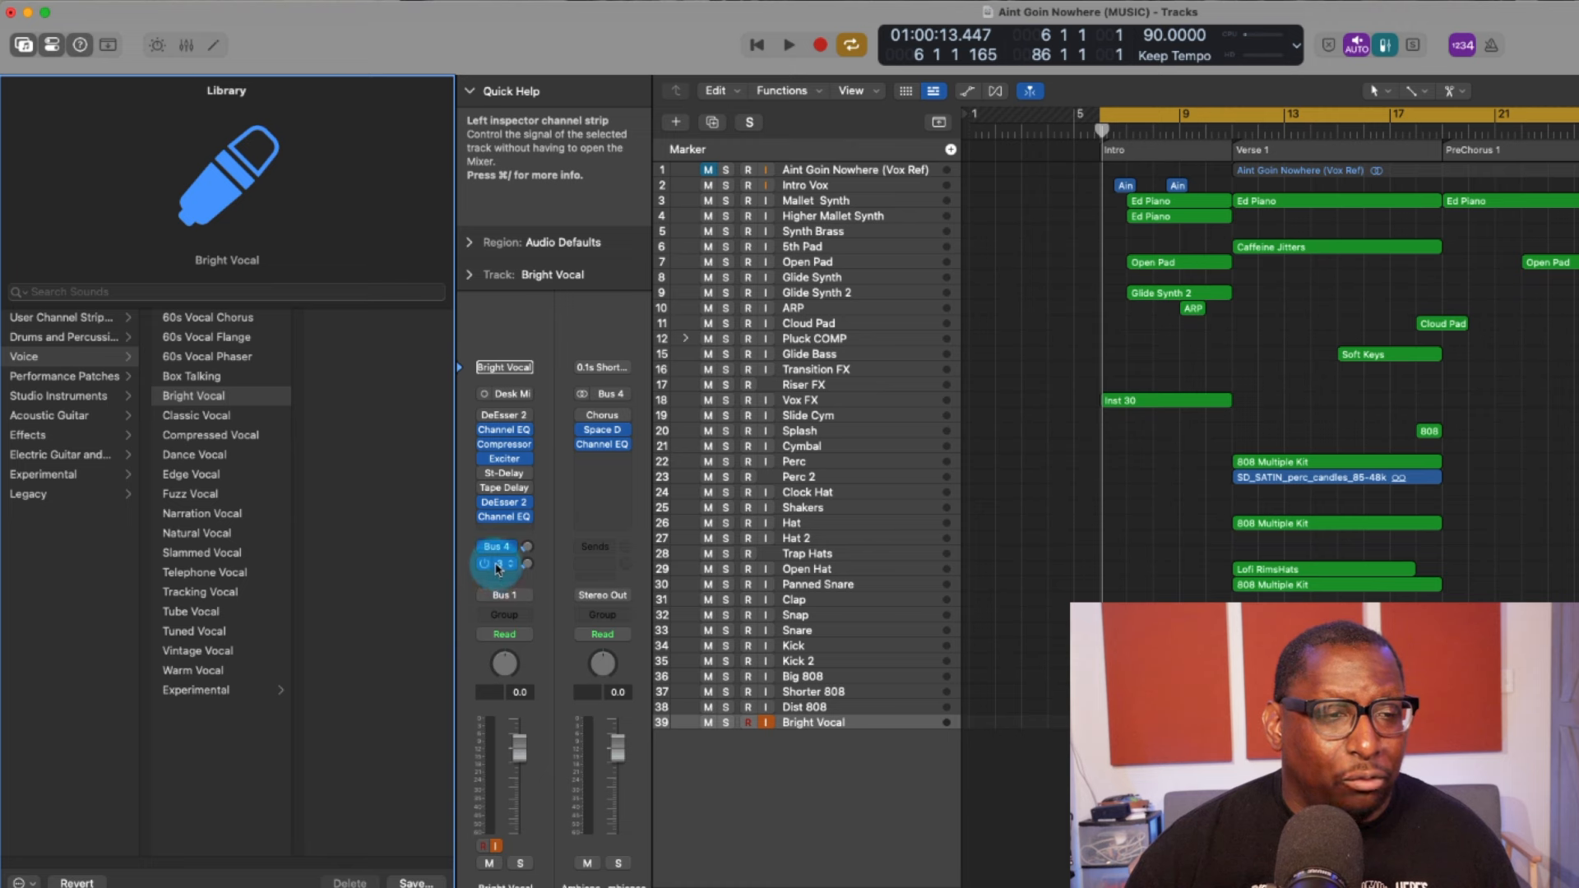
pyautogui.click(527, 564)
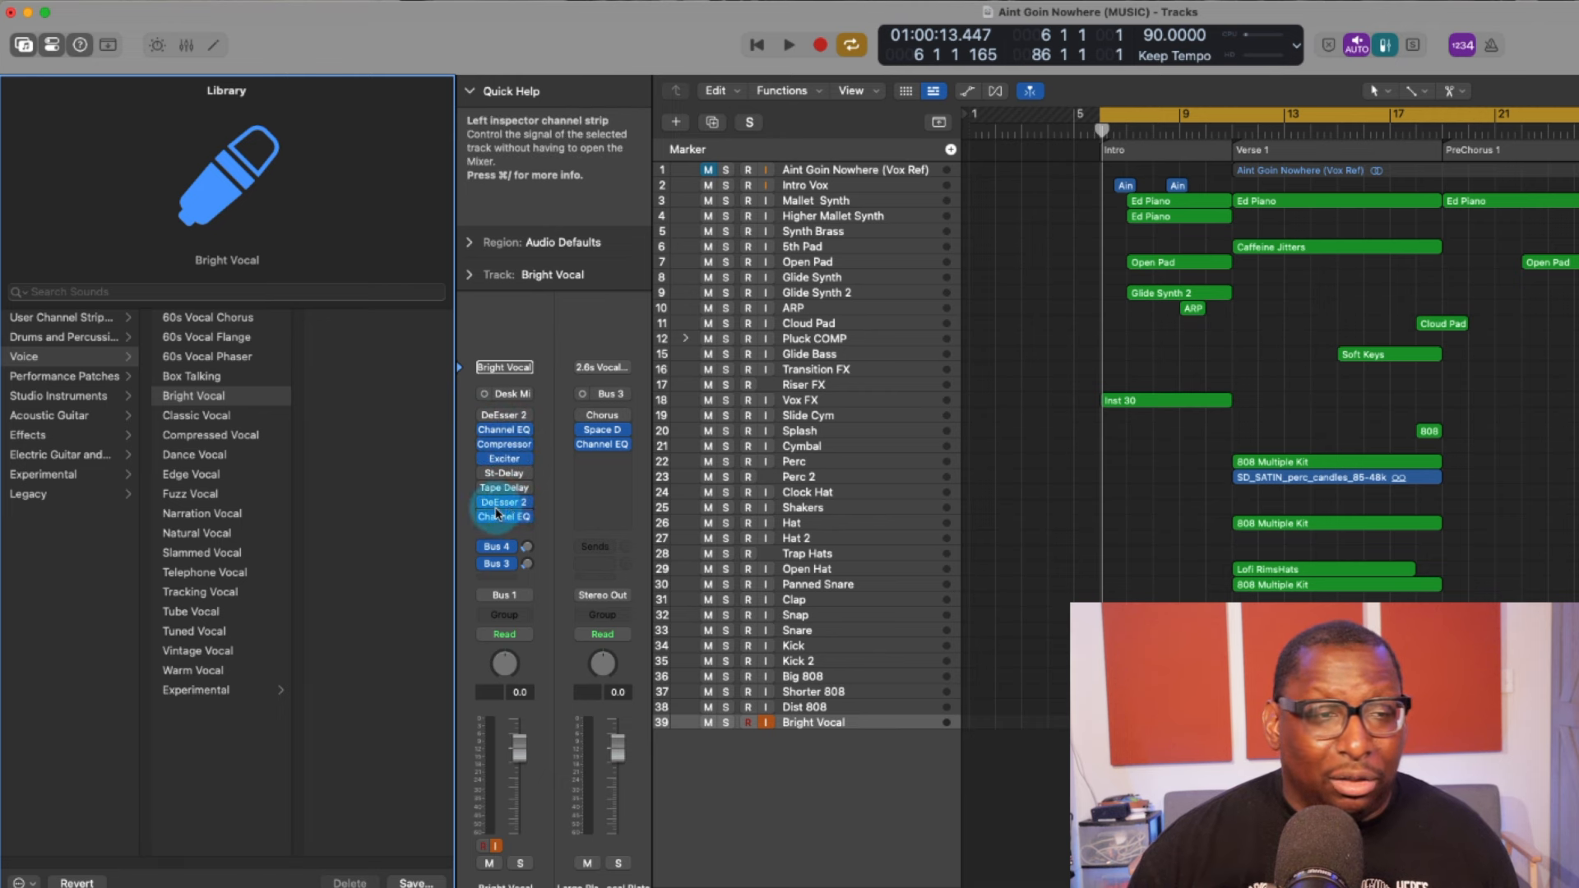
# Step: Bypass all effect plug-ins on the Bright Vocal channel strip and check its Bus 4 send destination
pyautogui.click(504, 367)
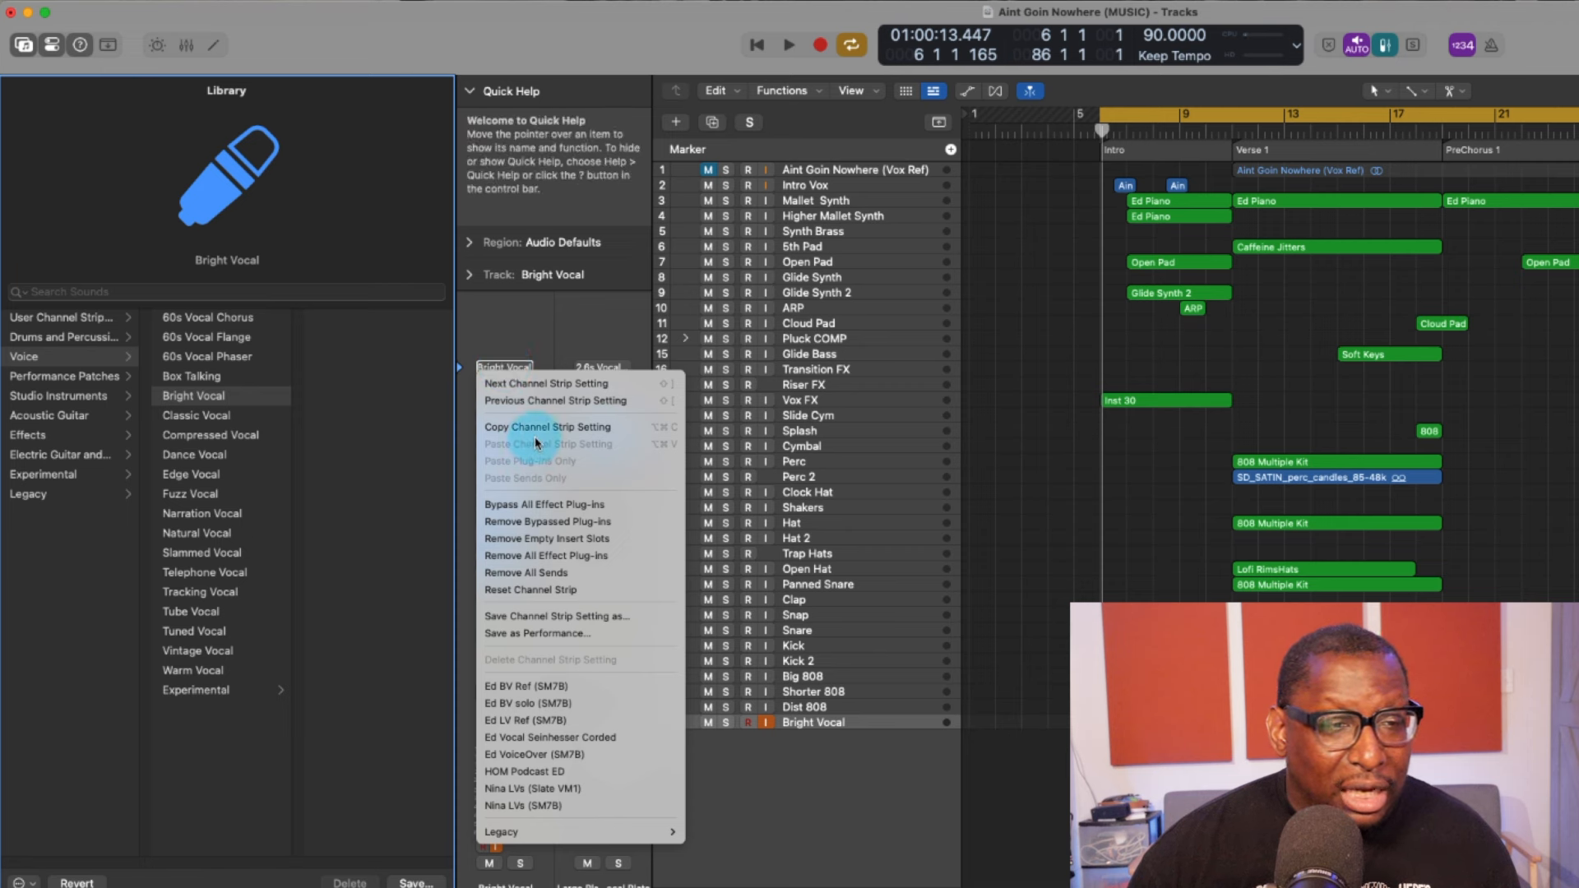
pyautogui.click(540, 505)
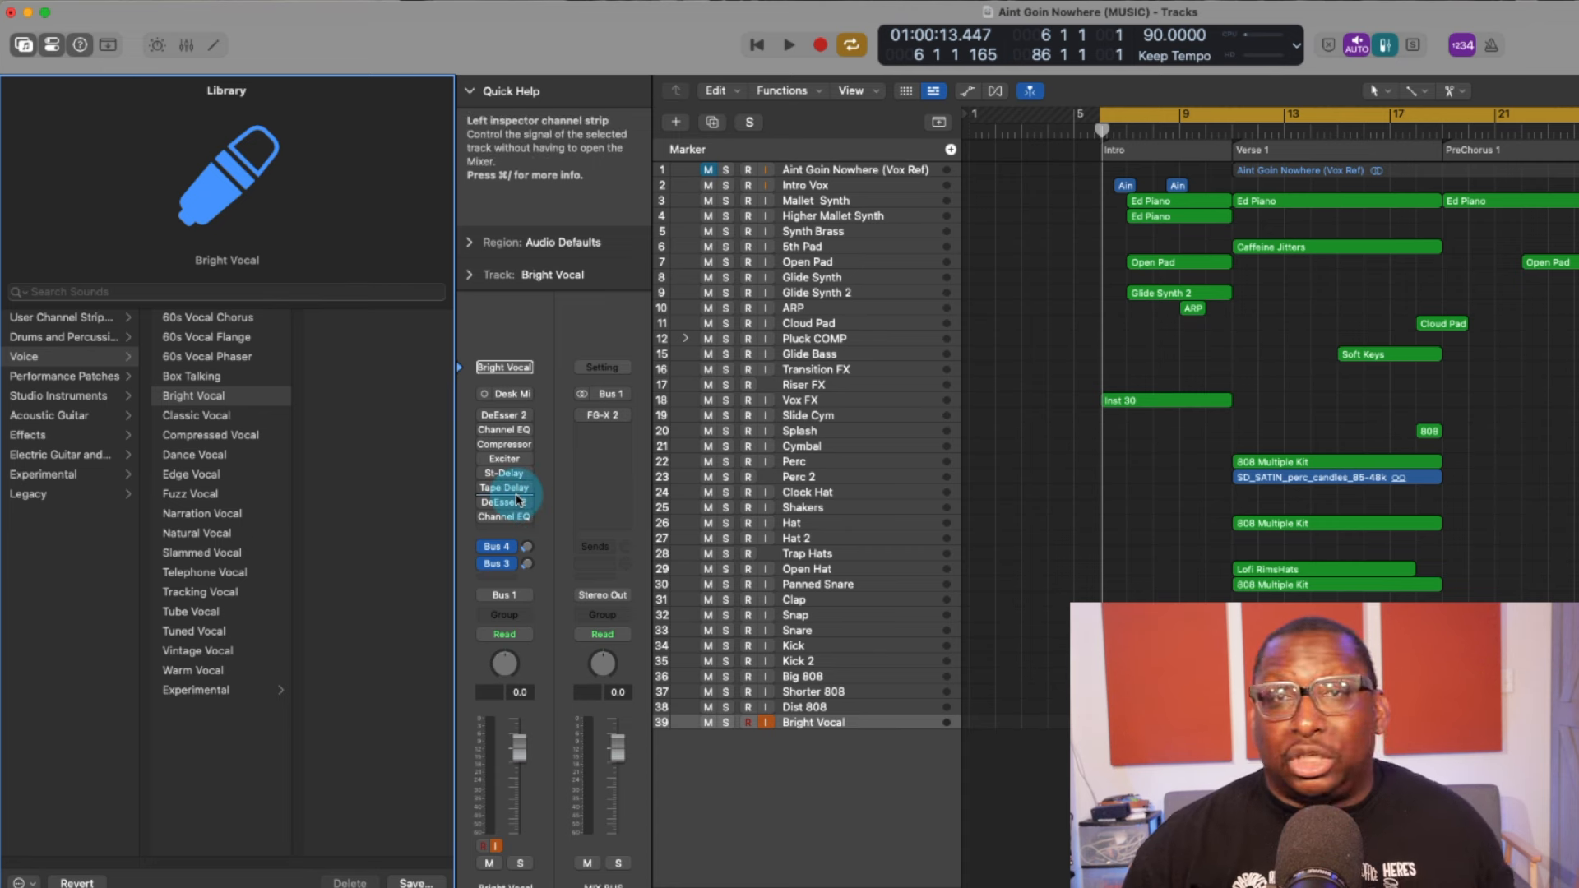
pyautogui.click(497, 546)
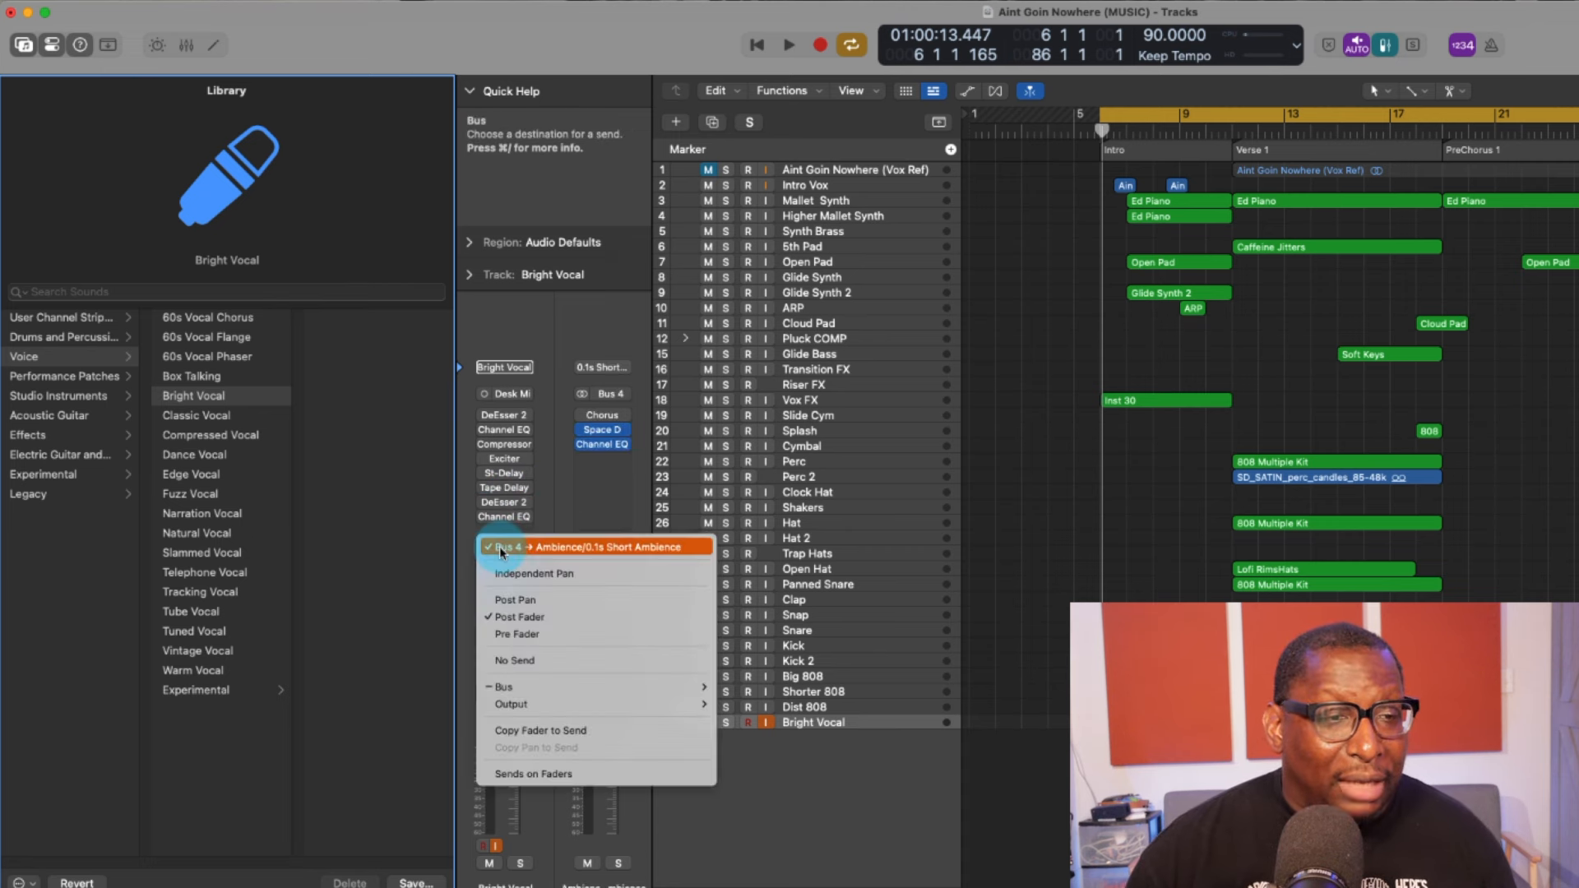
pyautogui.click(489, 549)
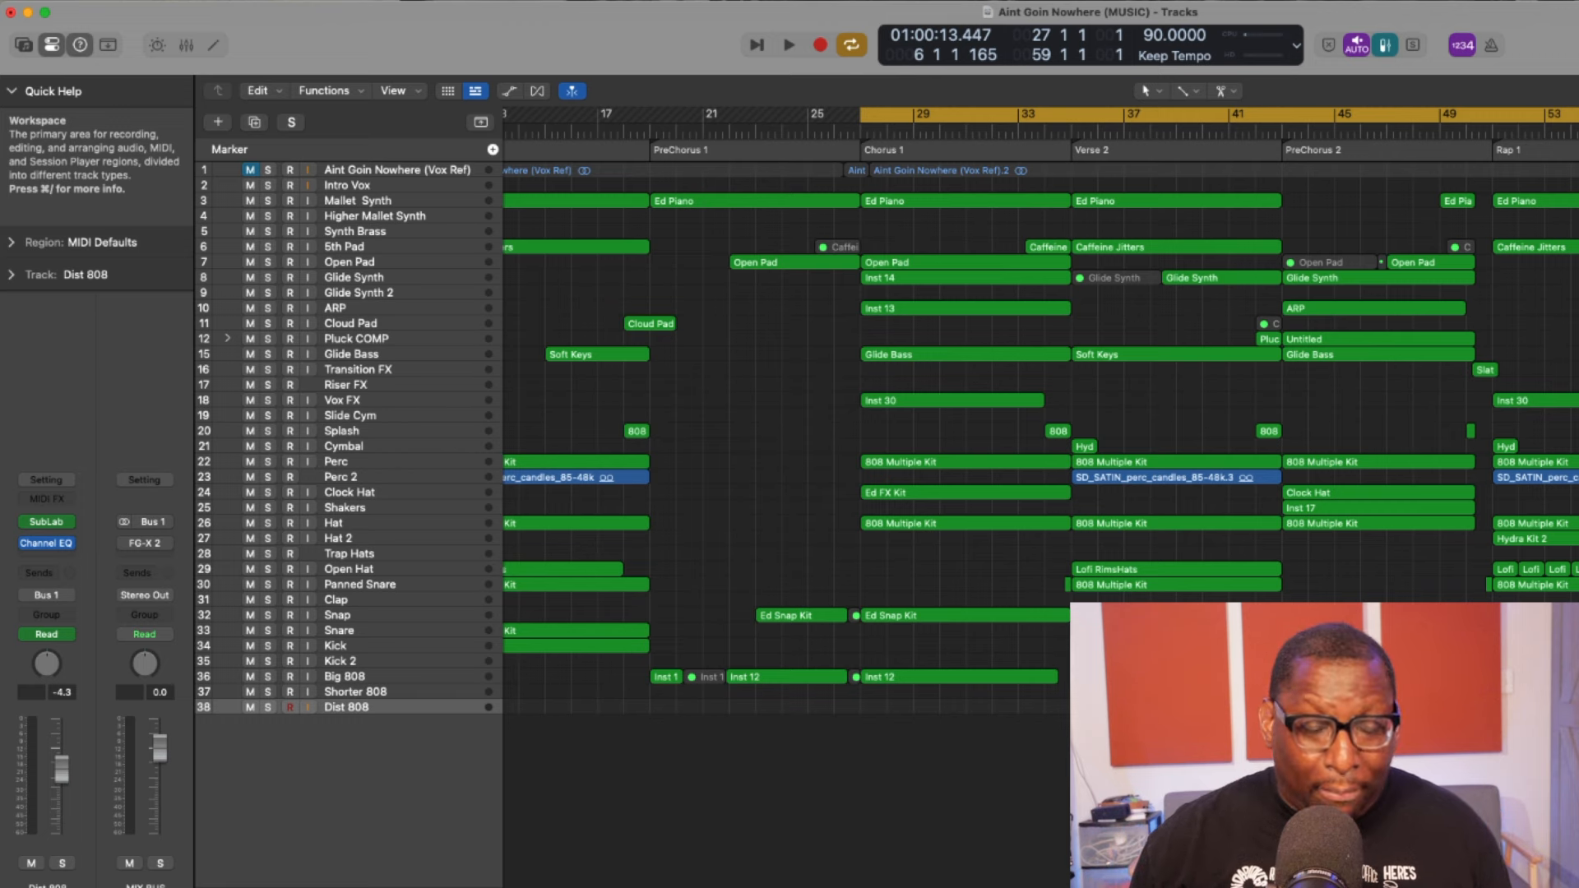
# Step: Show the mixer and play Chorus 1 while examining the channel levels across the tracks
pyautogui.press('x')
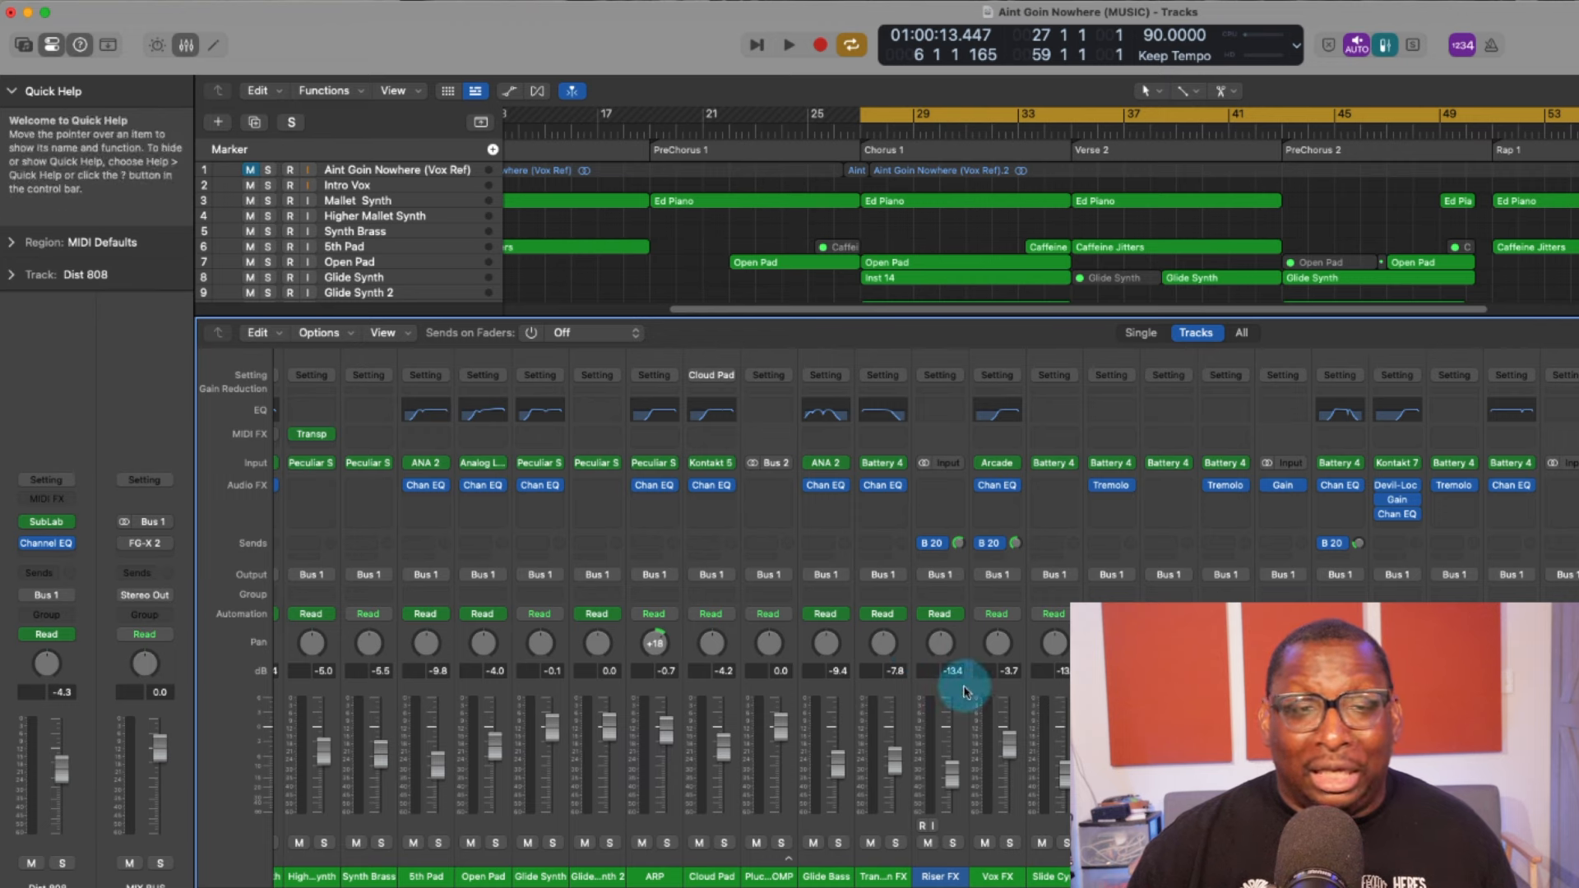
pyautogui.press('space')
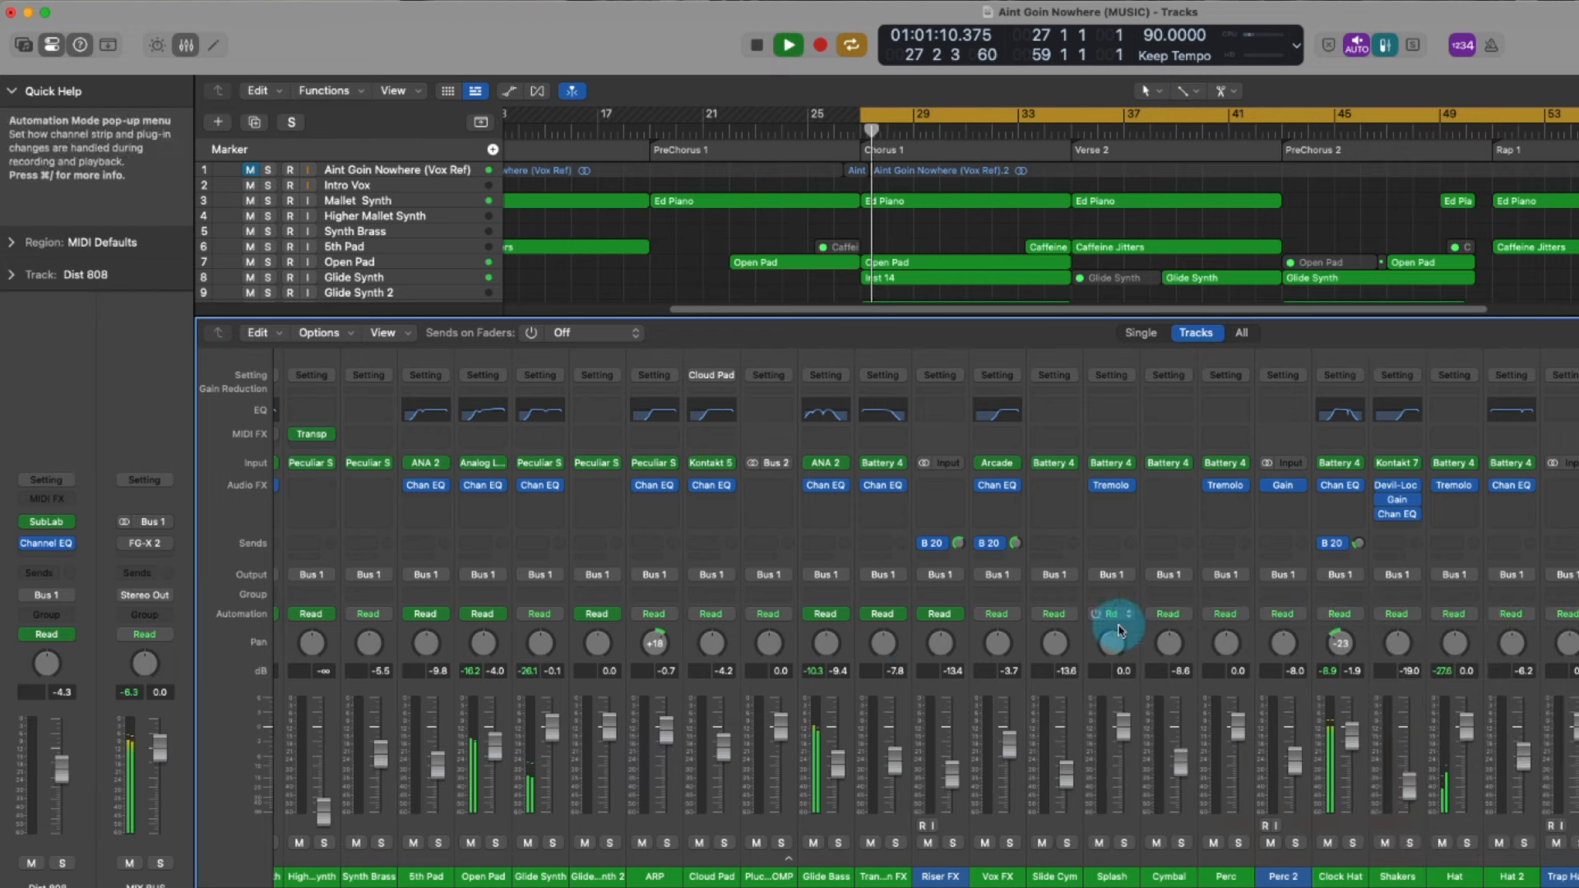
pyautogui.hscroll(4, 1513, 756)
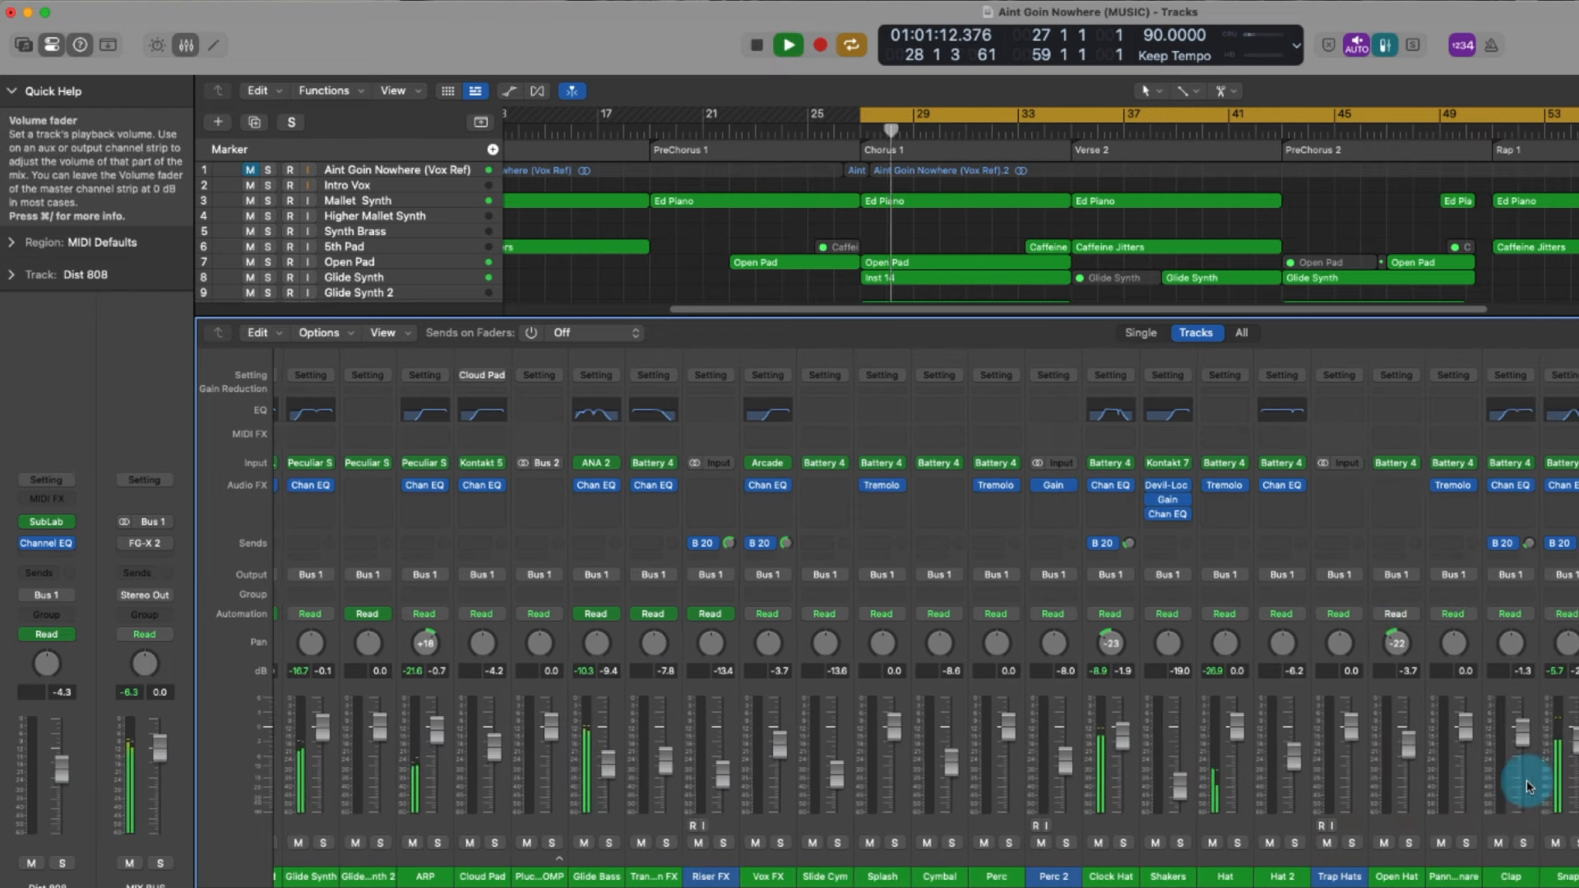
pyautogui.hscroll(-7, 1525, 785)
pyautogui.hscroll(-1, 1569, 753)
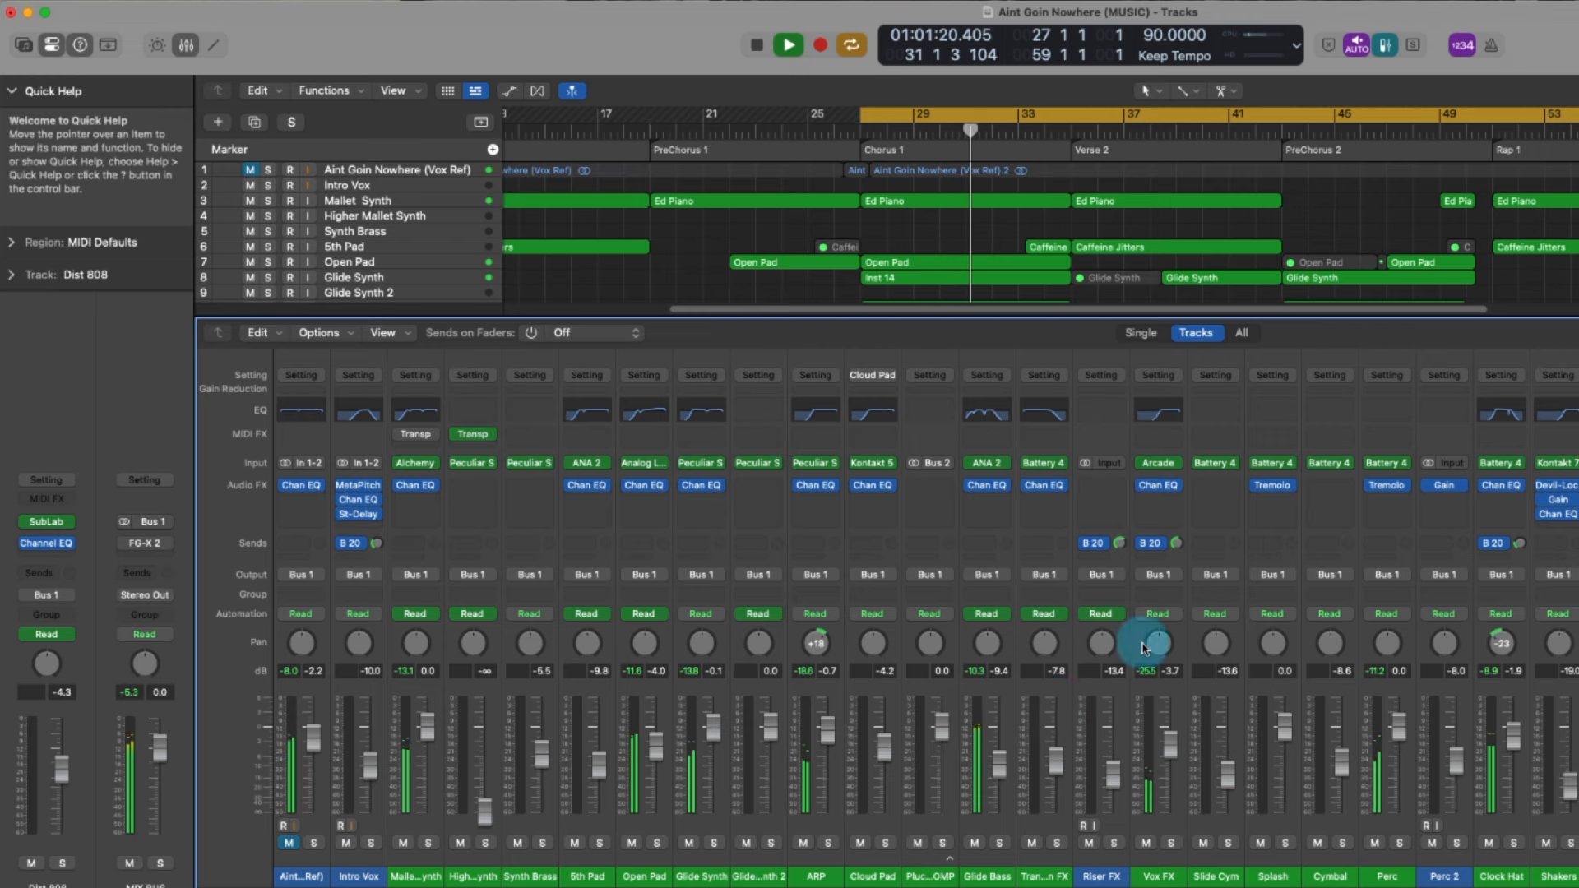
pyautogui.press('space')
# Step: Place the playhead at bar 40 and start playback while checking the percussion and drum channels in the mixer
pyautogui.click(1200, 131)
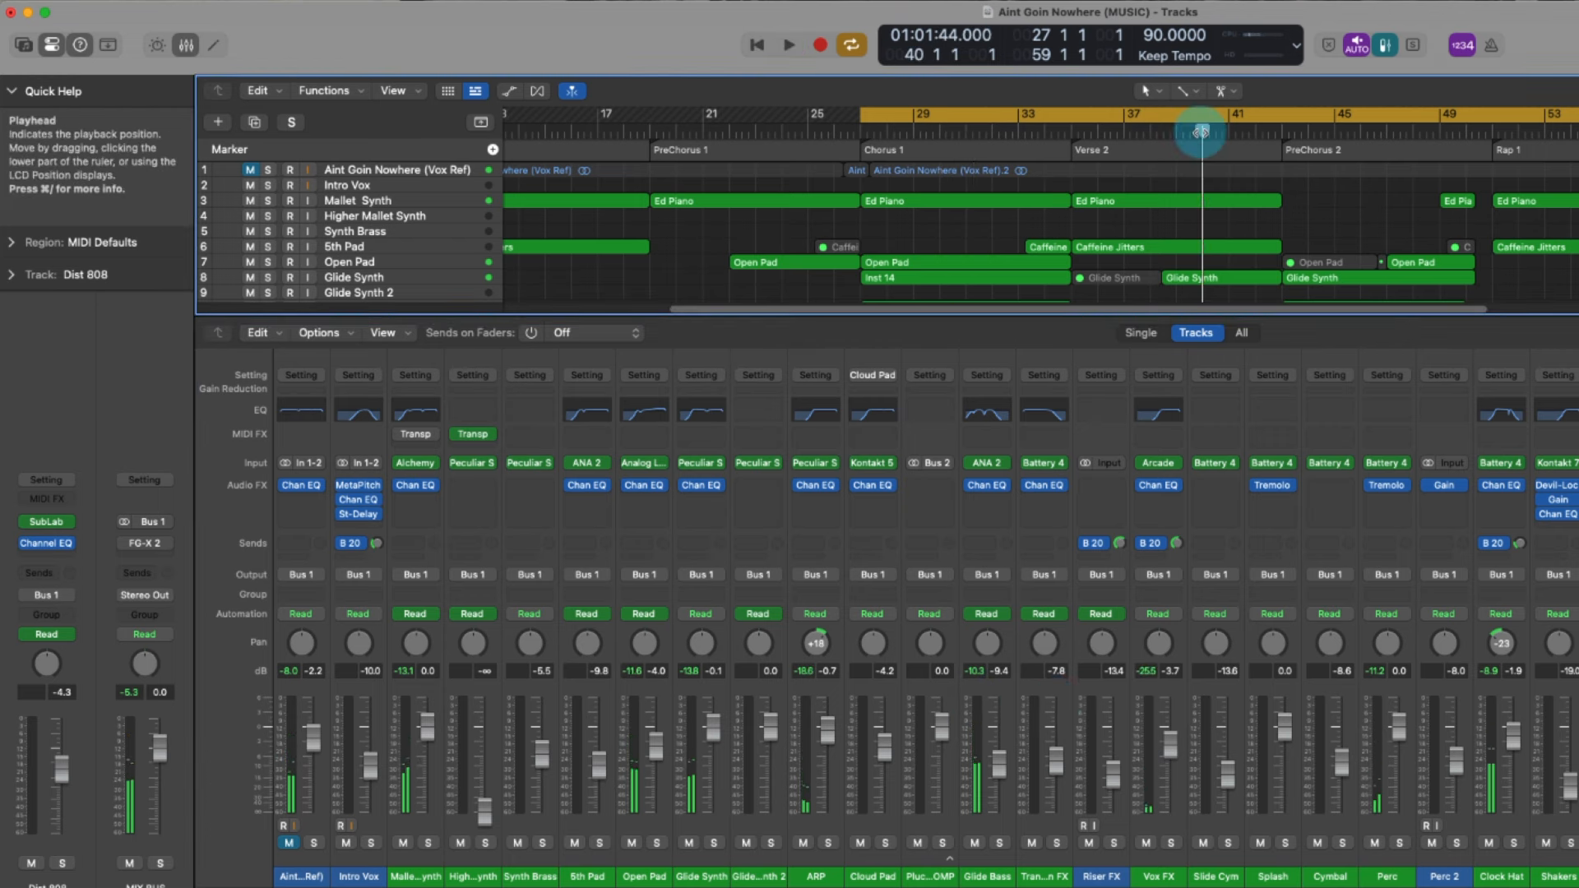
pyautogui.press('space')
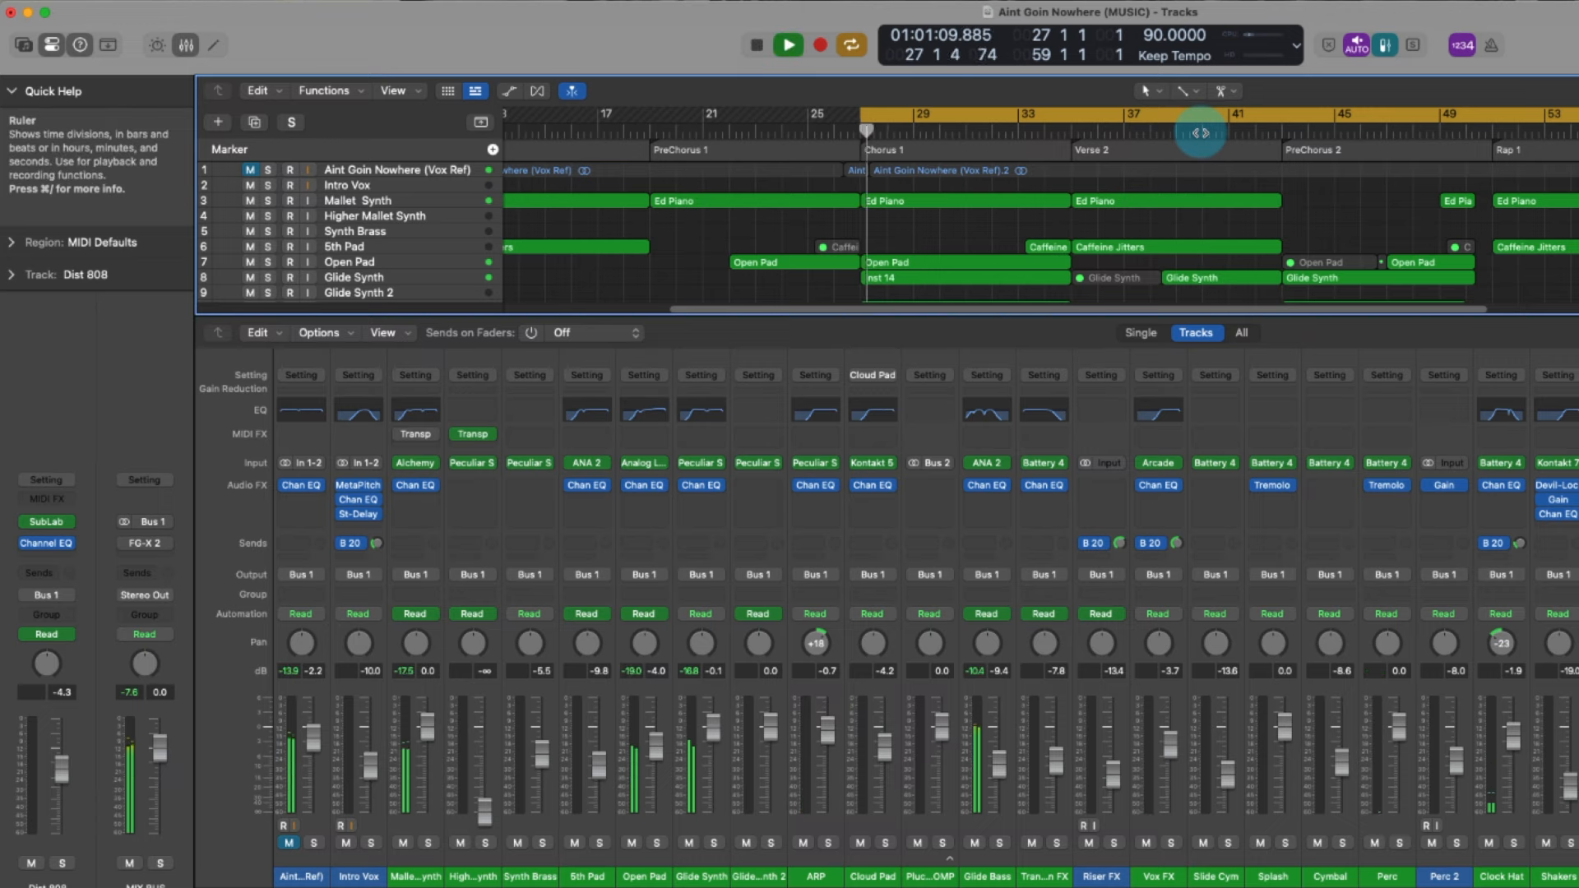
pyautogui.hscroll(8, 1112, 804)
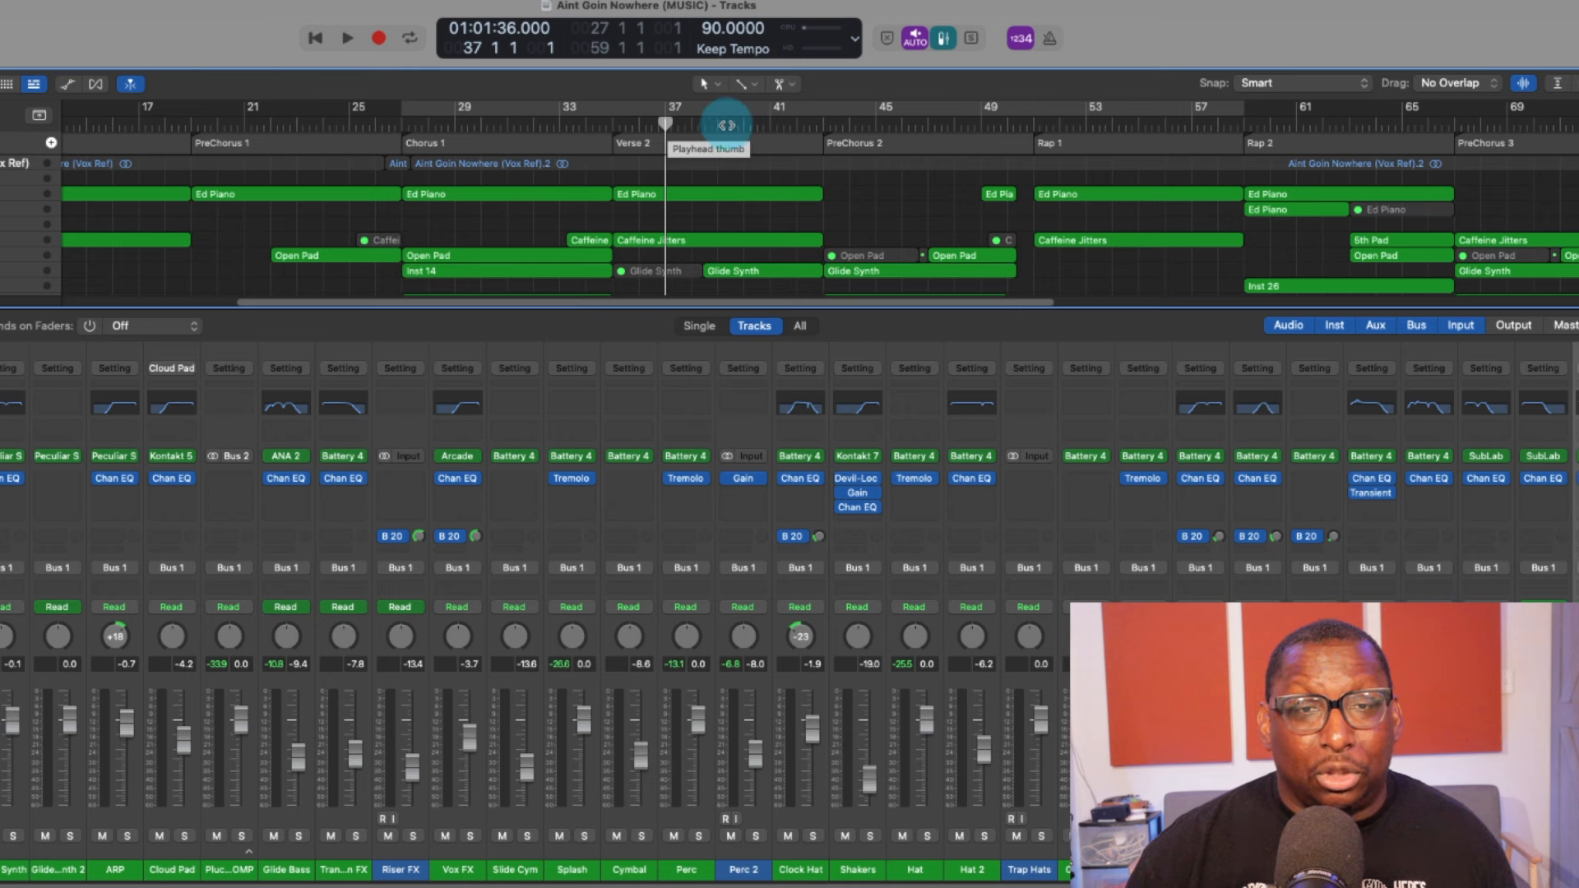
# Step: Play the second half of Verse 2 while comparing drum and synth channel levels in the mixer, and stop playback
pyautogui.click(723, 124)
pyautogui.press('space')
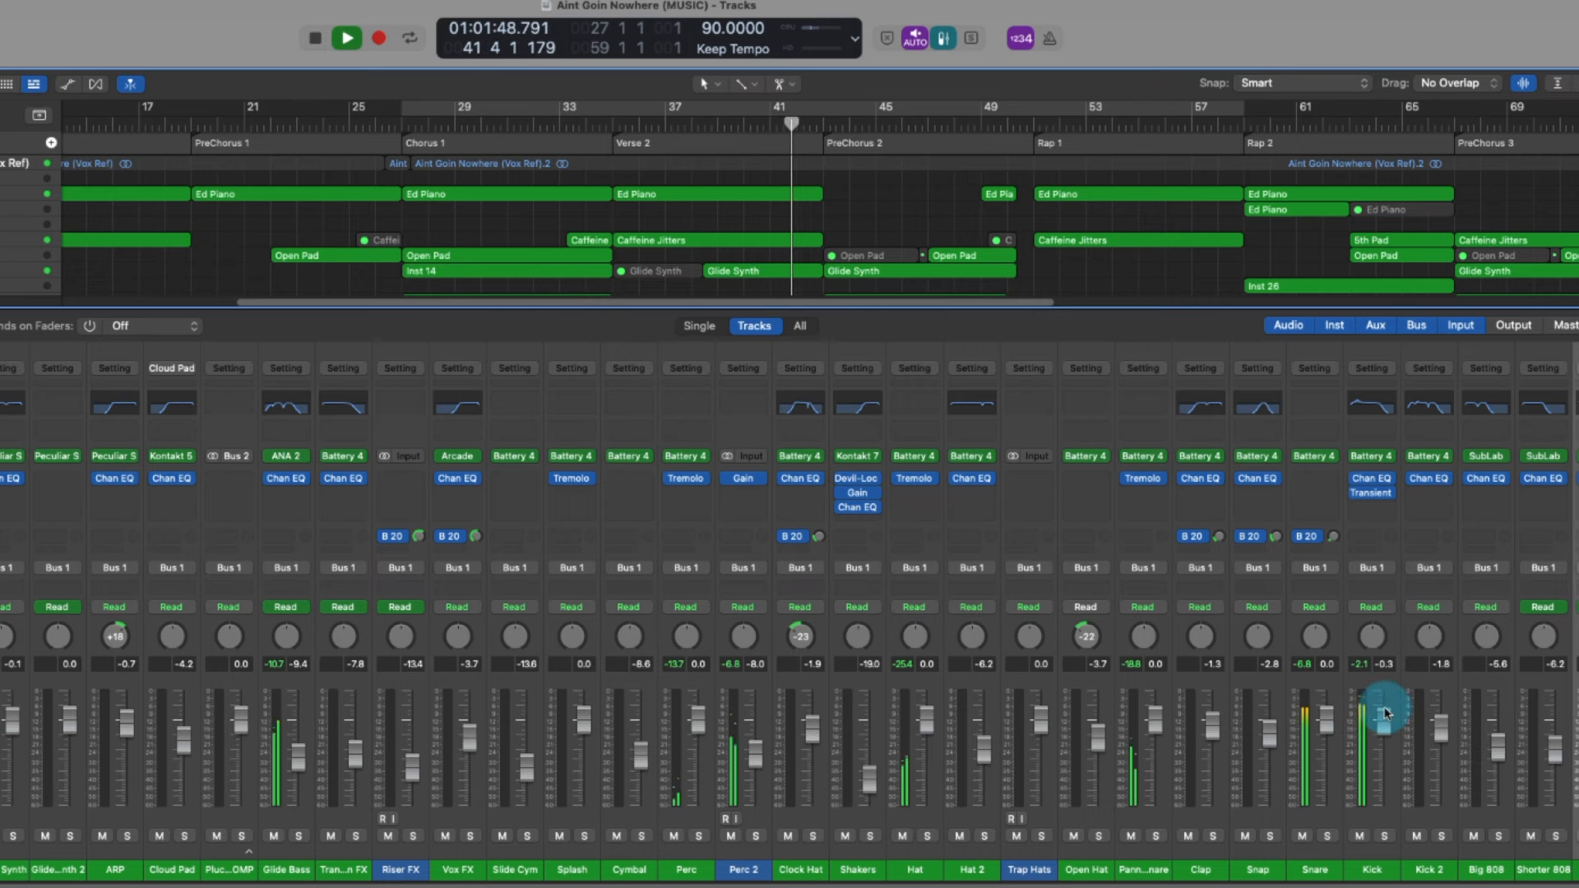
pyautogui.hscroll(-5, 1378, 707)
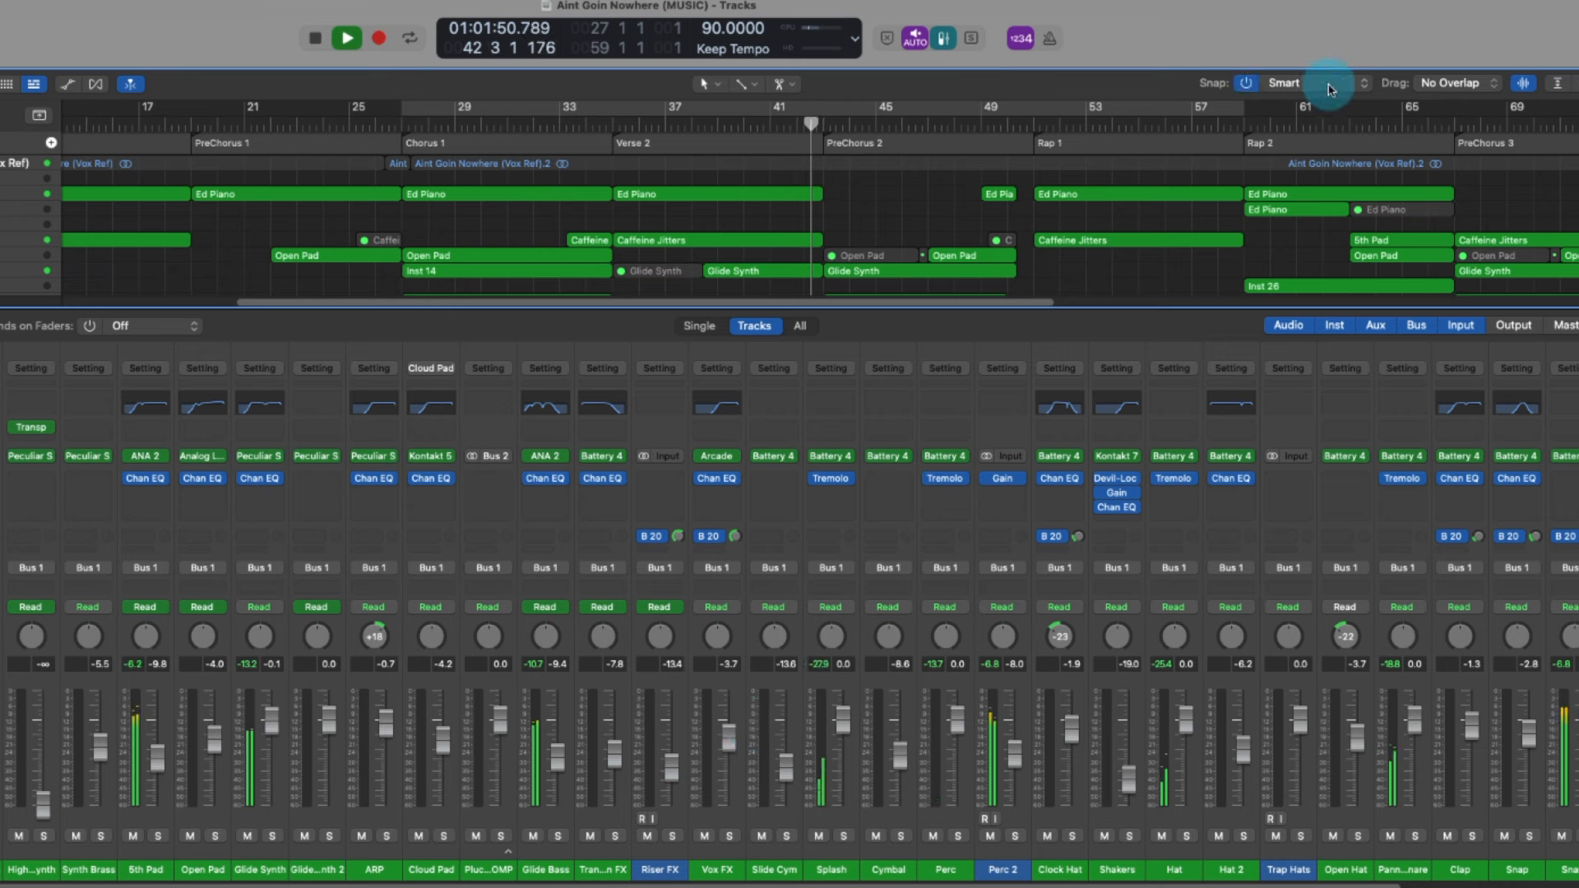
pyautogui.press('space')
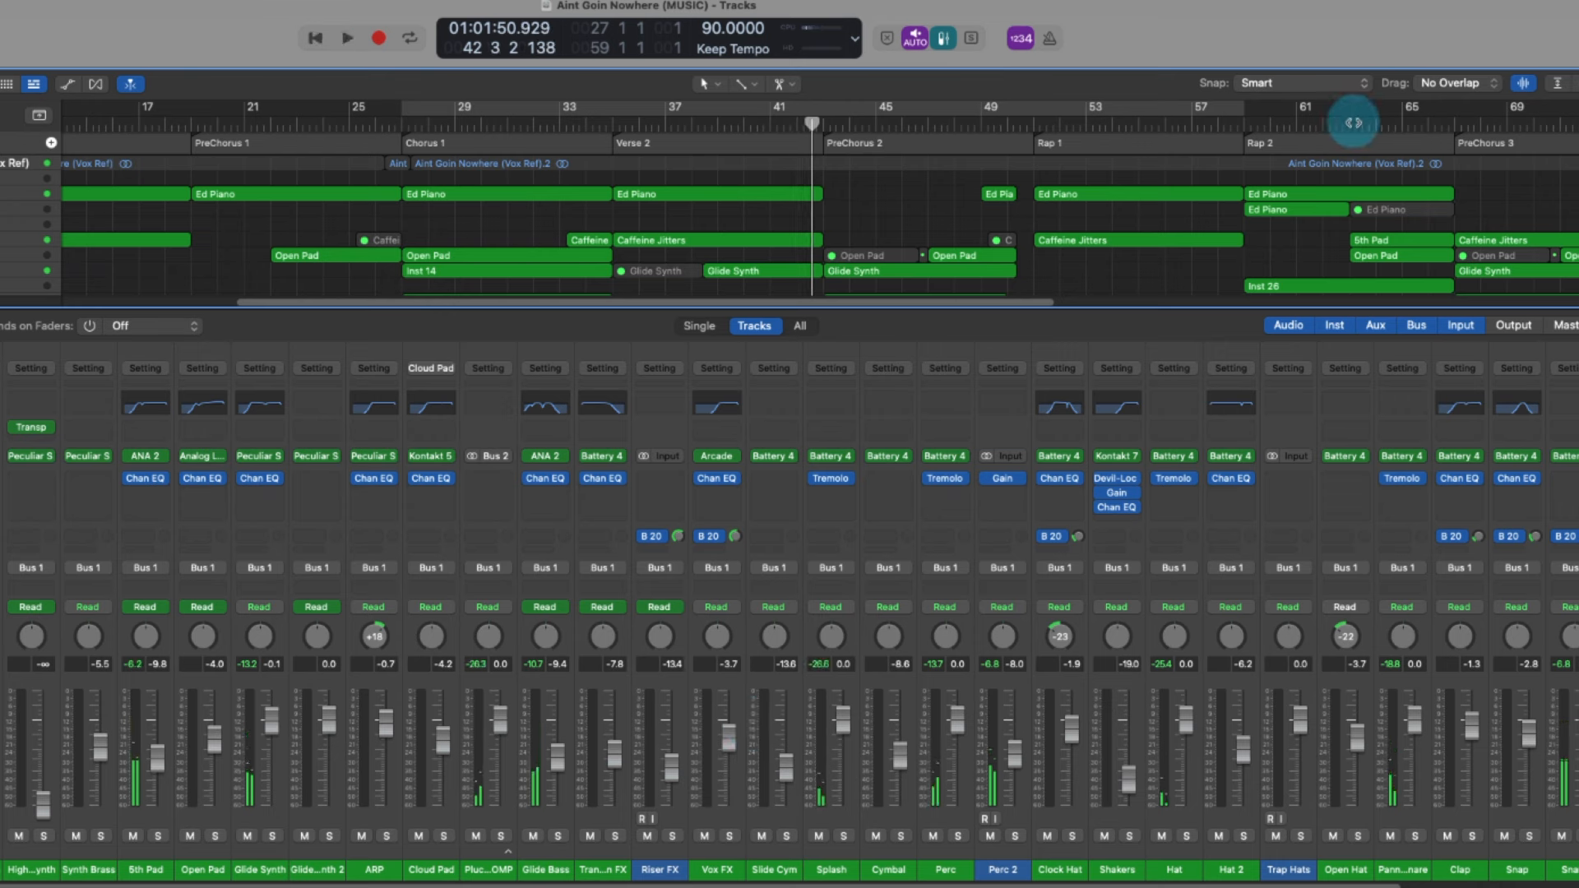
# Step: Play Rap 2 from bar 60 while comparing the percussion, drum and 808 channel levels in the mixer, and stop playback
pyautogui.click(1287, 122)
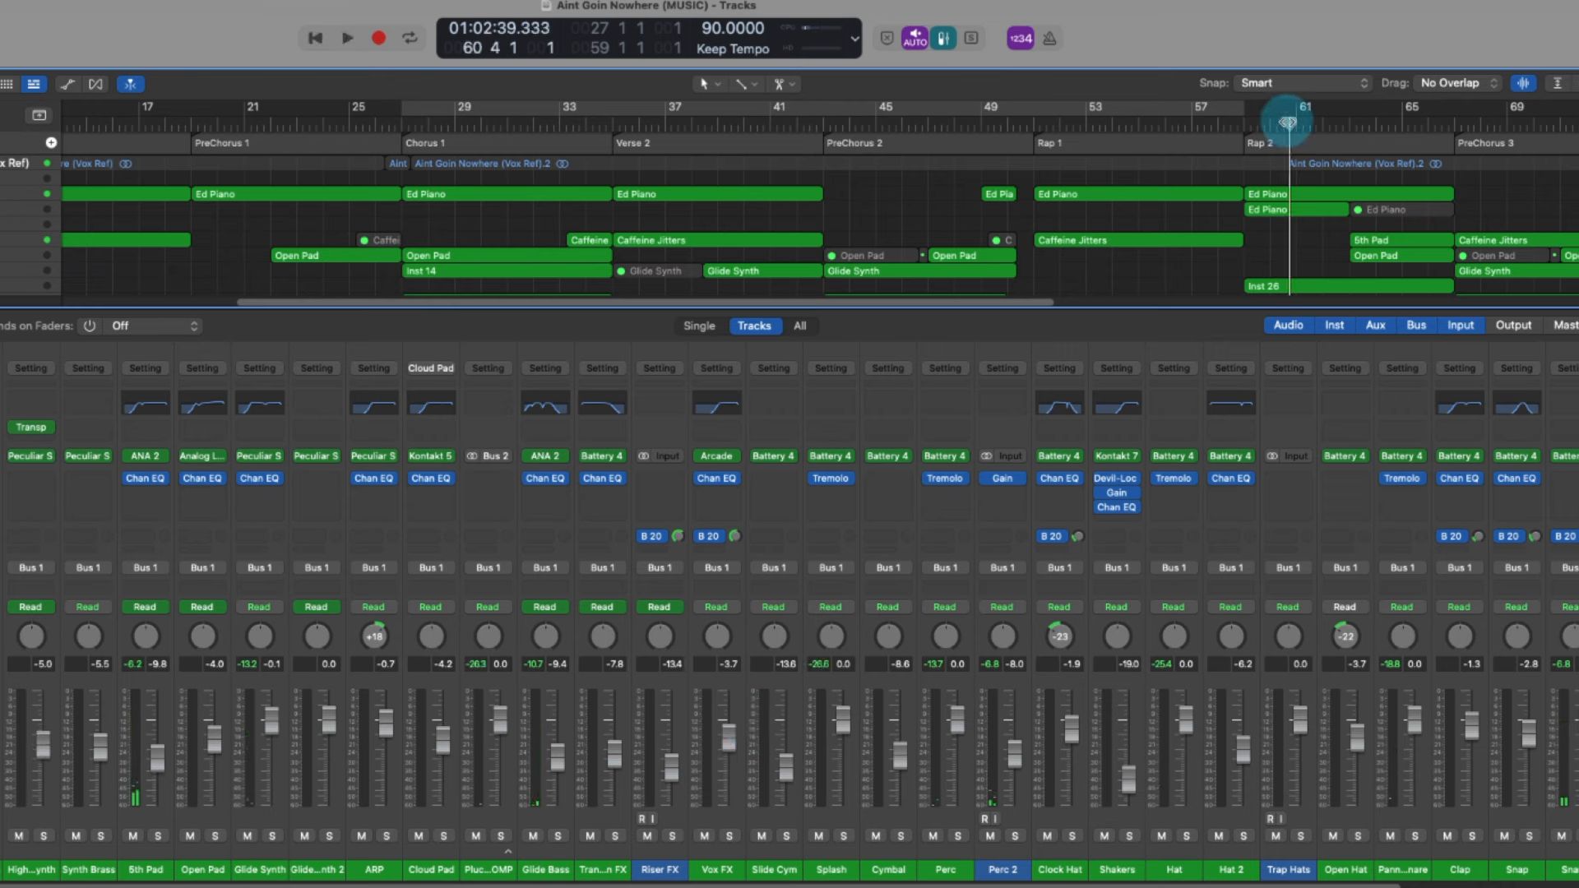
pyautogui.press('space')
pyautogui.hscroll(10, 1197, 773)
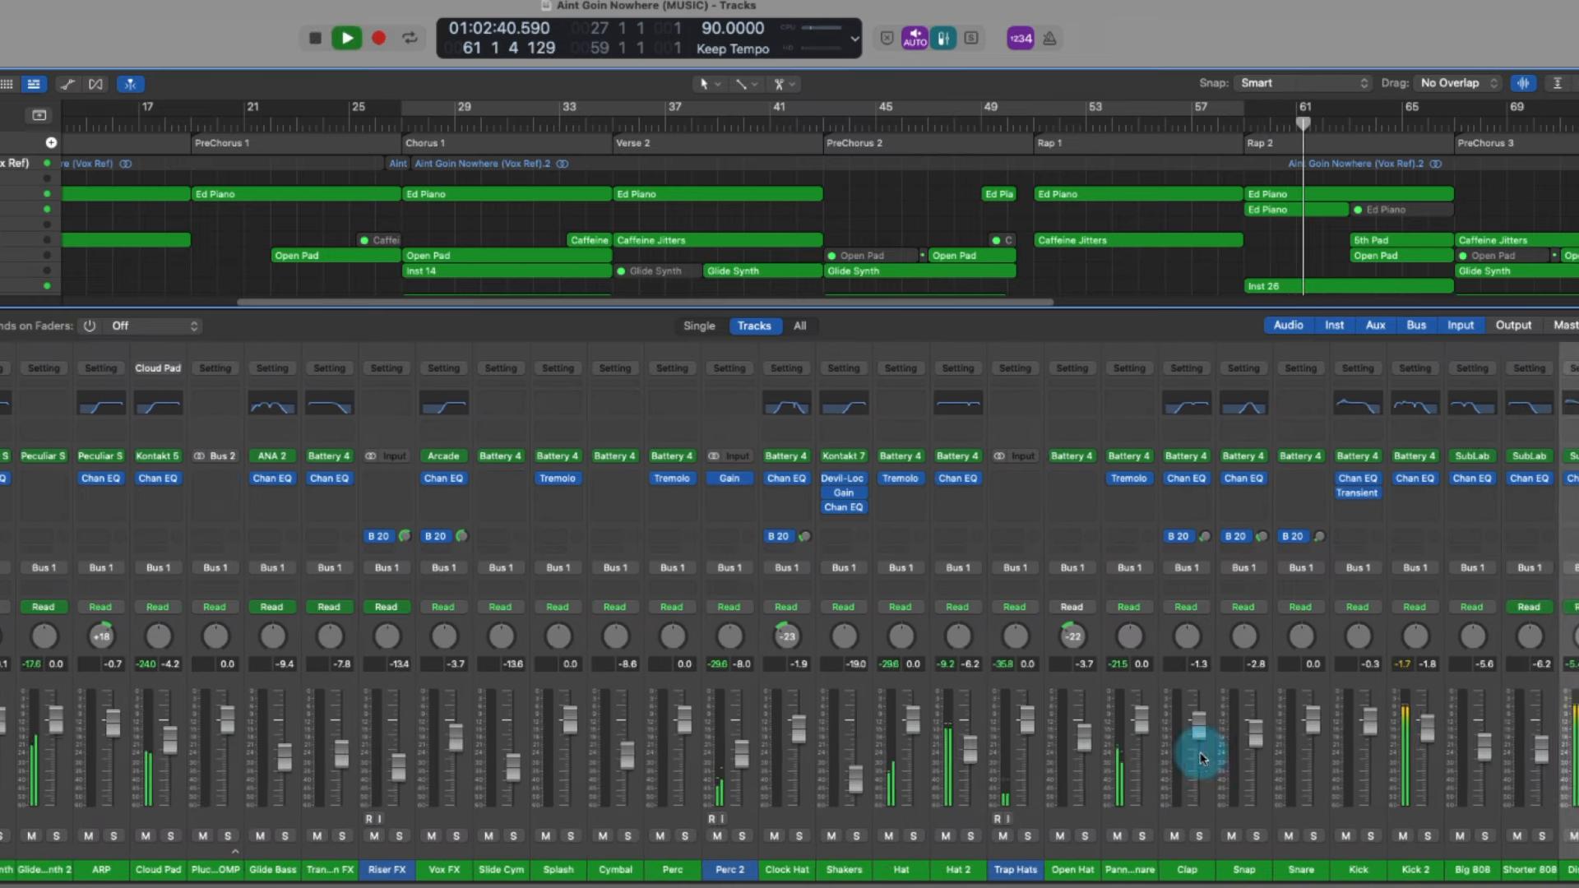
pyautogui.hscroll(3, 1213, 756)
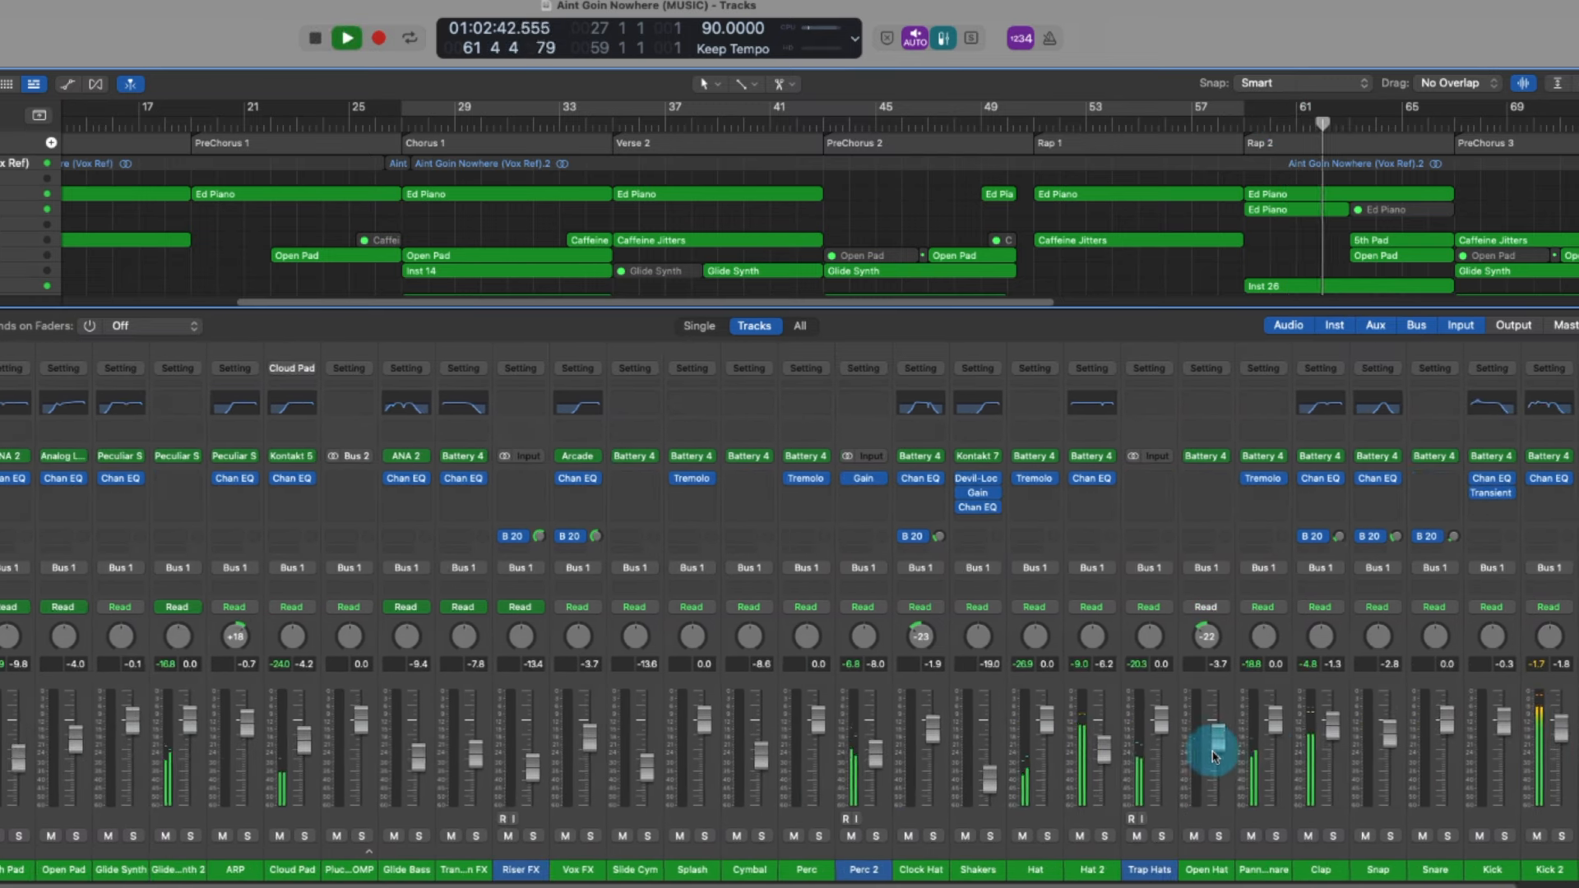
pyautogui.hscroll(-3, 1213, 757)
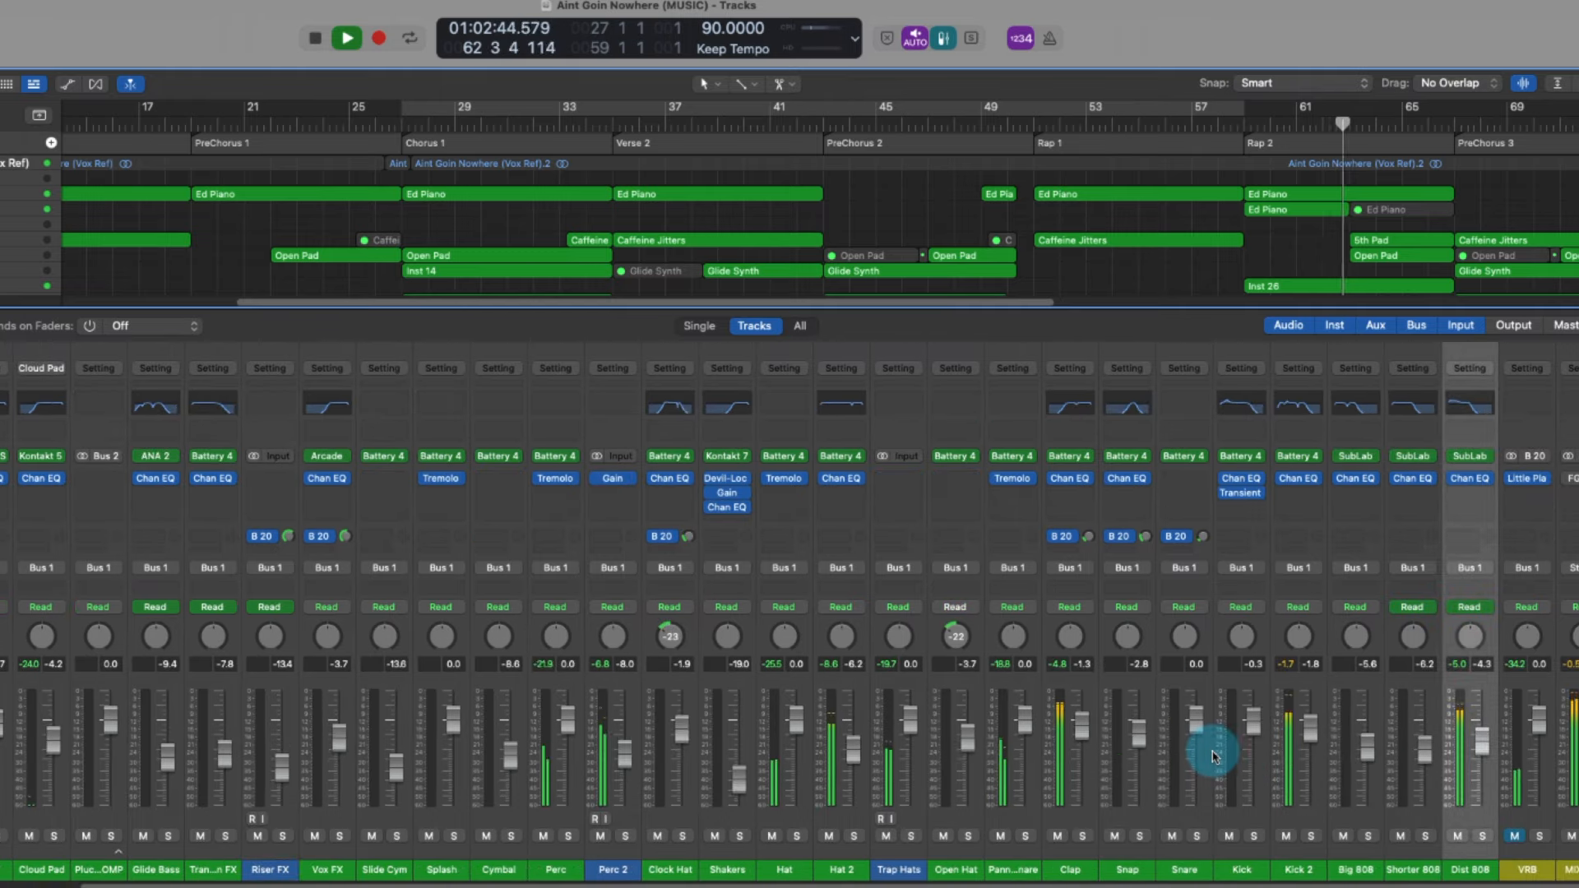
pyautogui.press('space')
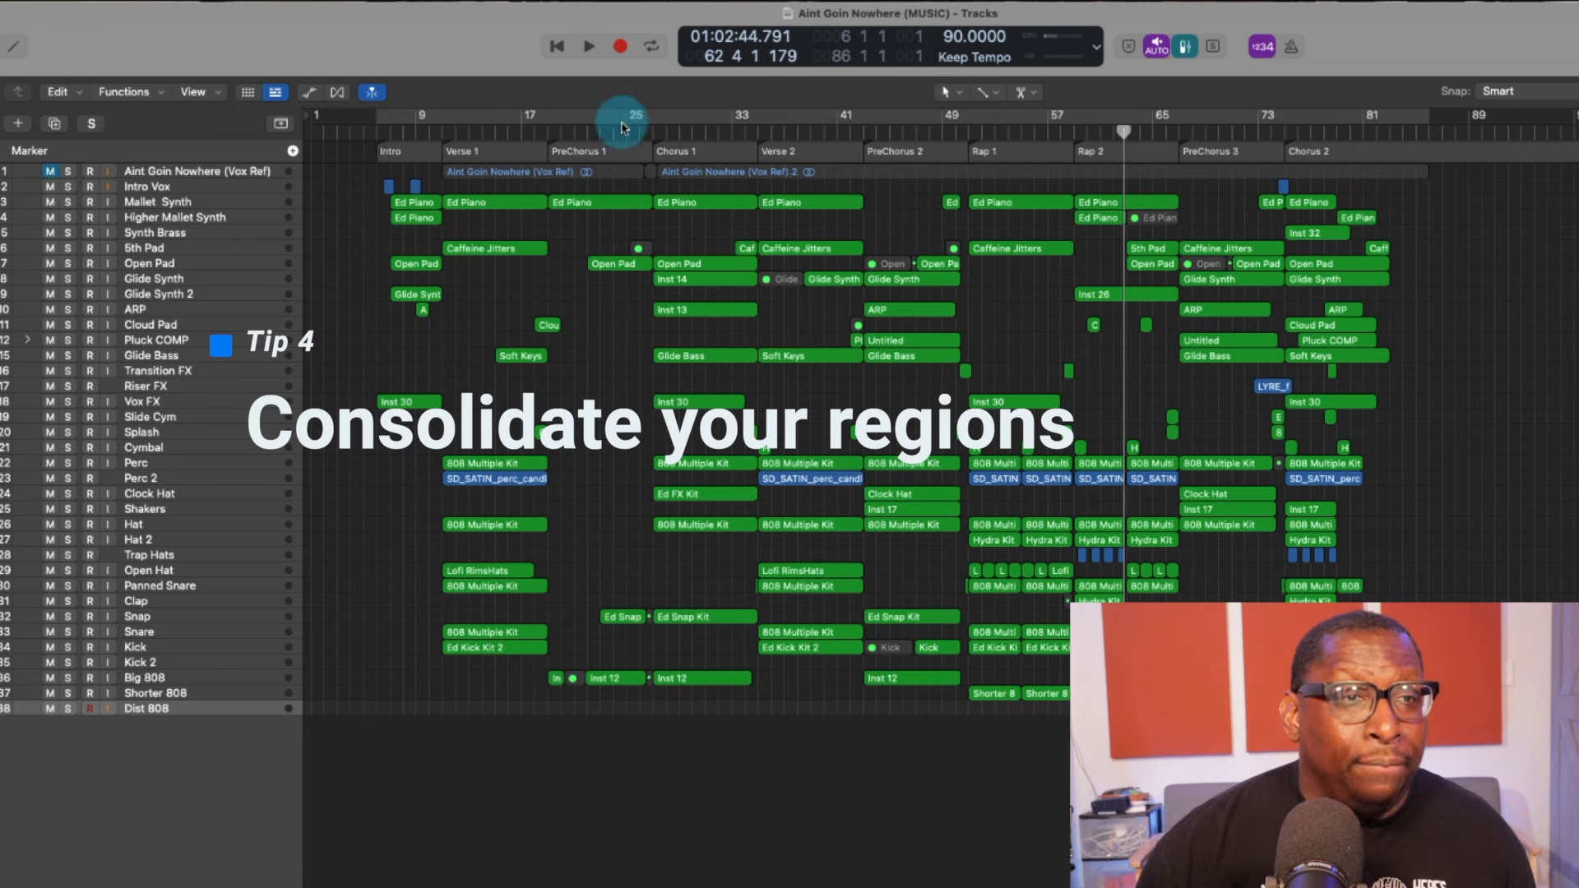
# Step: Set the cycle range over the whole song from bar 6 to bar 86 and select the tracks from Intro Vox through Dist 808
pyautogui.moveTo(375, 121)
pyautogui.mouseDown()
pyautogui.moveTo(993, 158)
pyautogui.moveTo(1470, 211)
pyautogui.moveTo(1428, 199)
pyautogui.mouseUp()
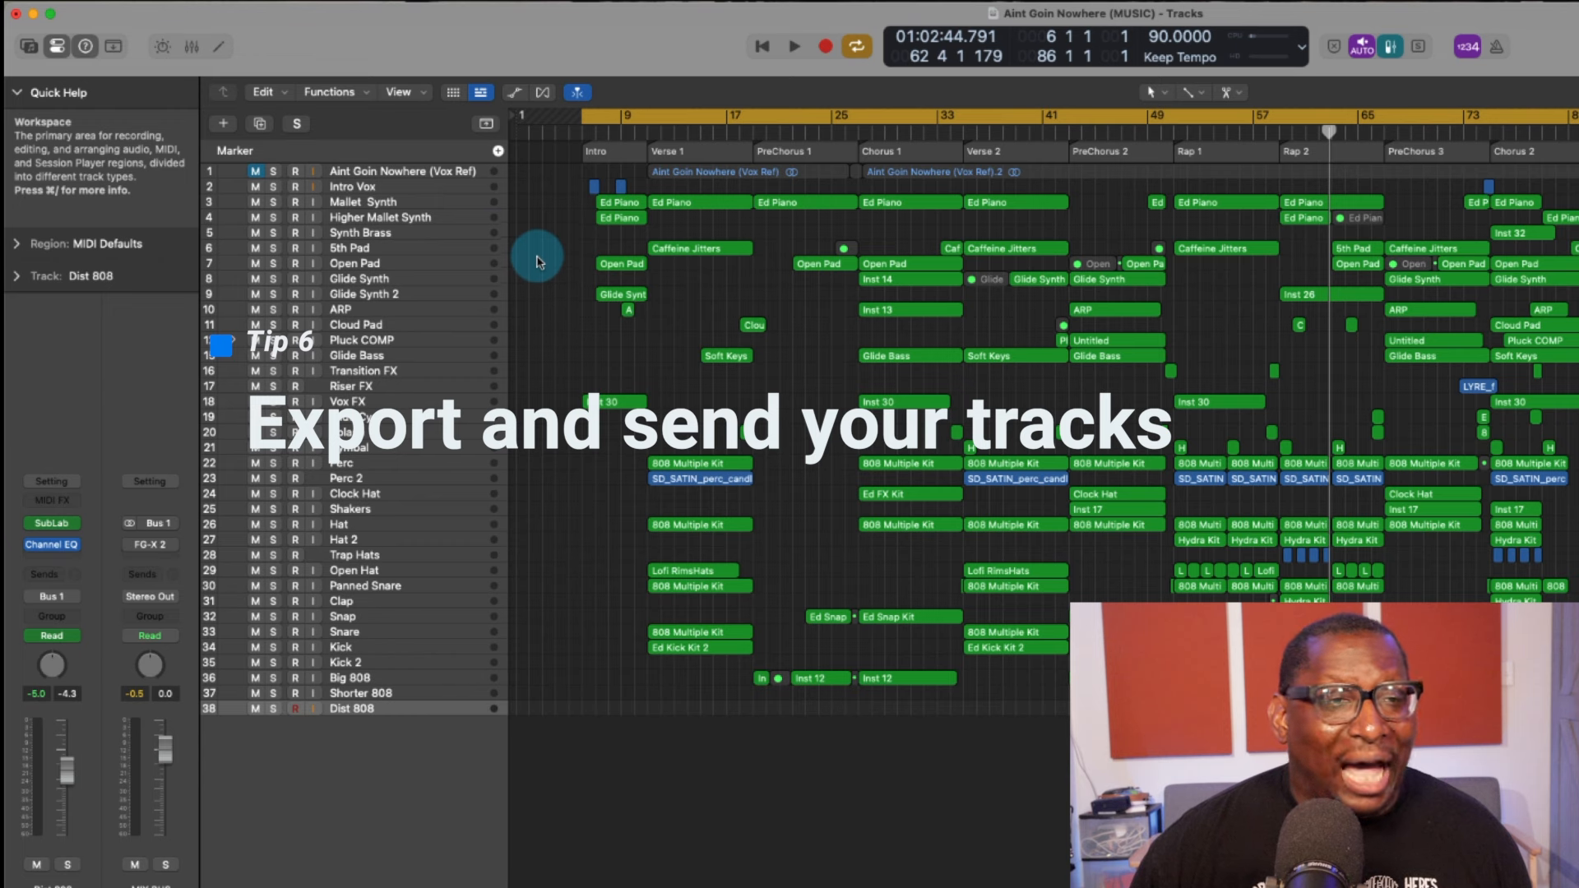
pyautogui.click(407, 202)
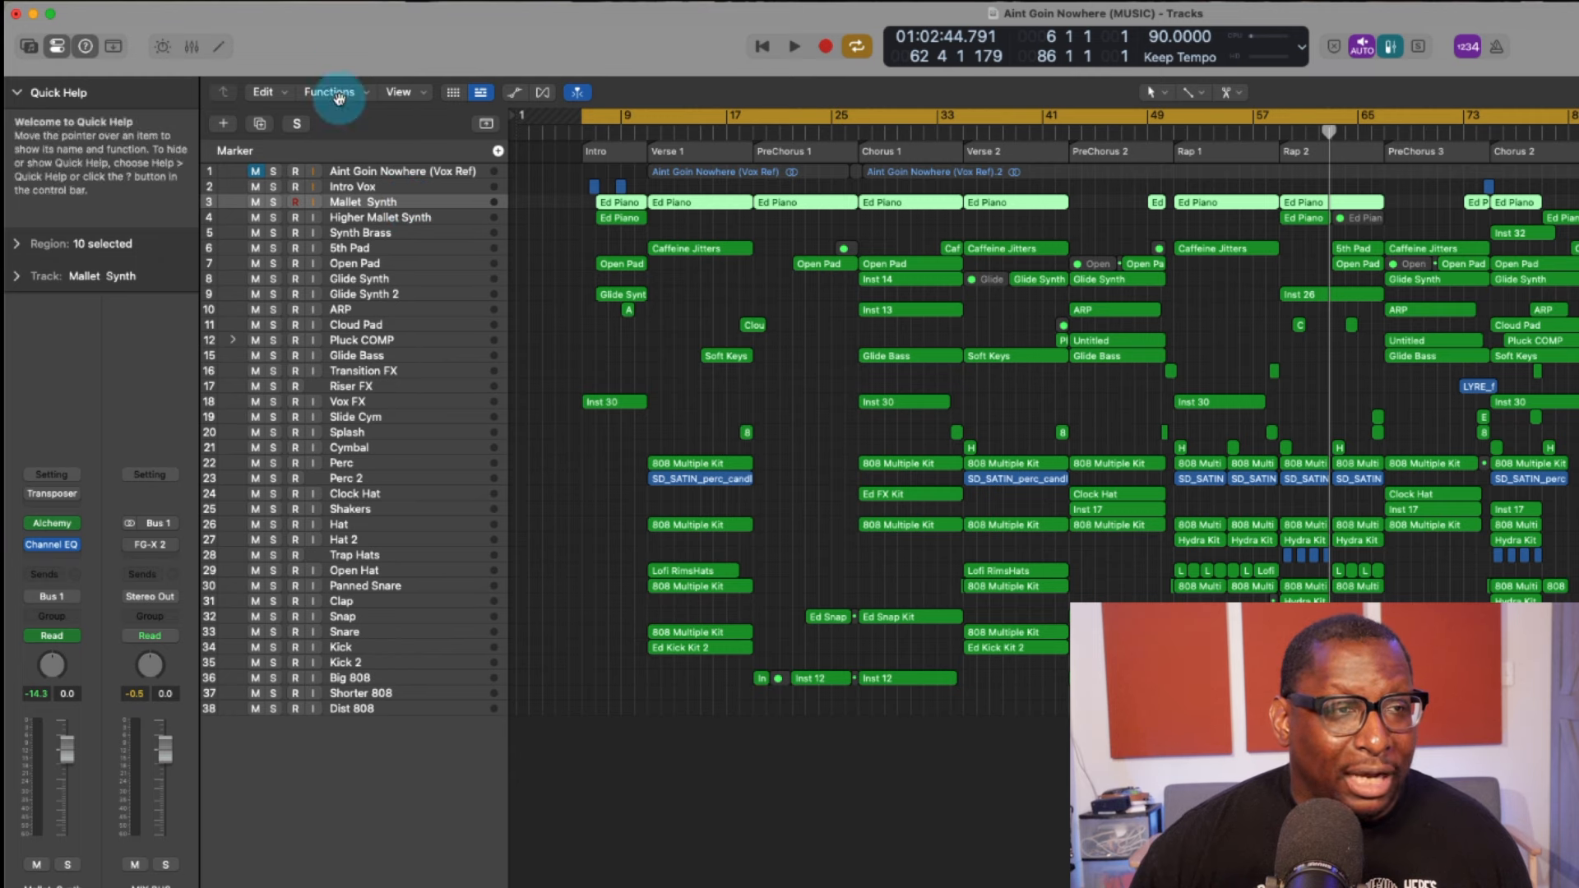
pyautogui.click(403, 187)
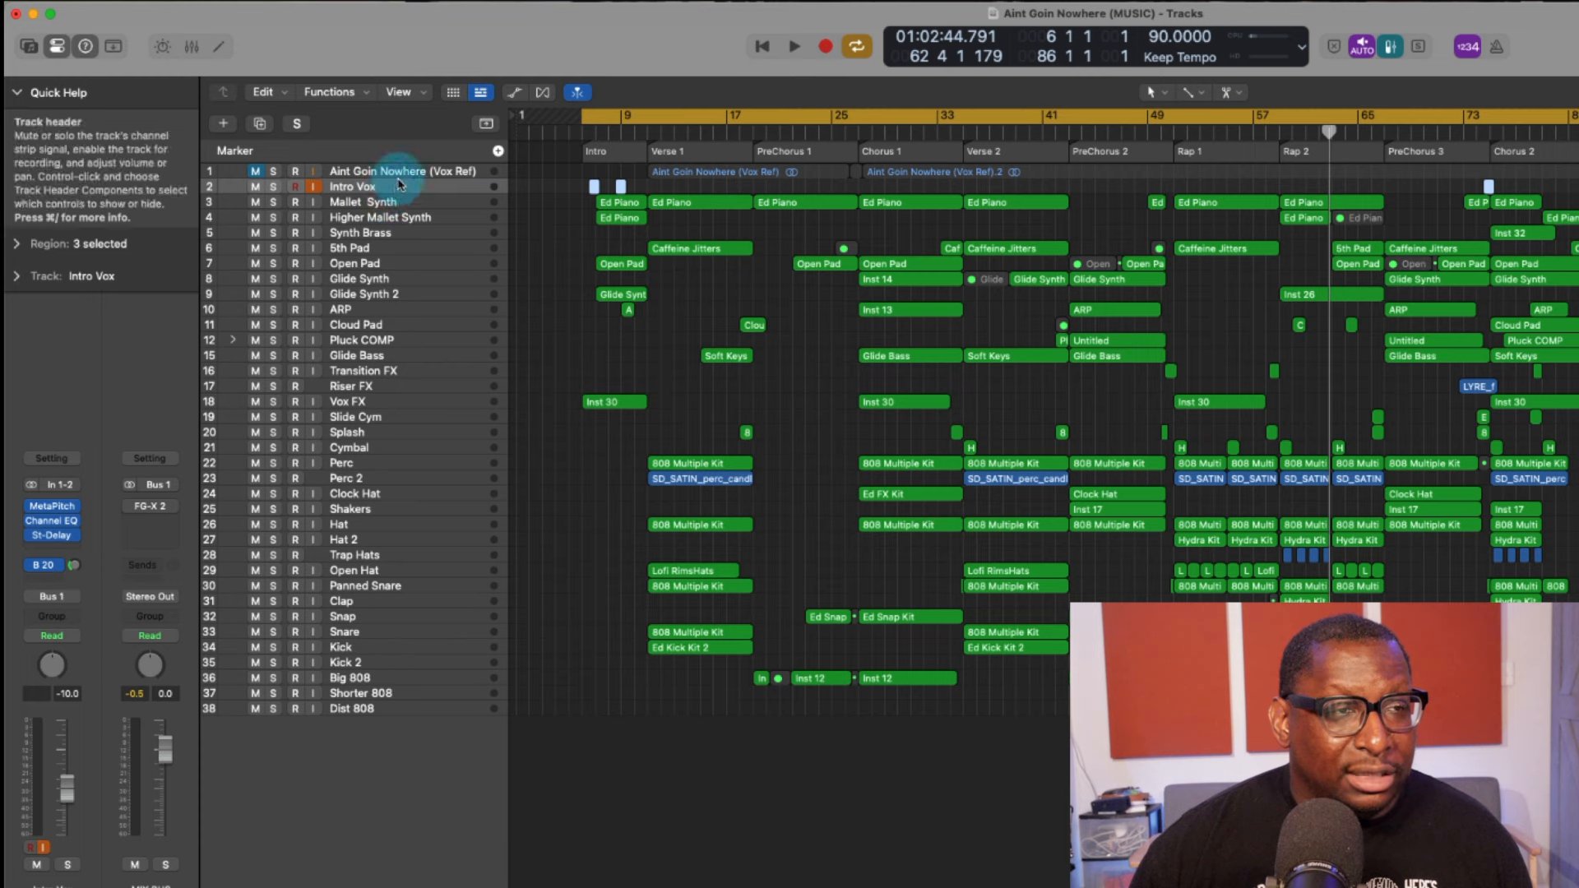
pyautogui.keyDown('shift'); pyautogui.click(436, 712); pyautogui.keyUp('shift')
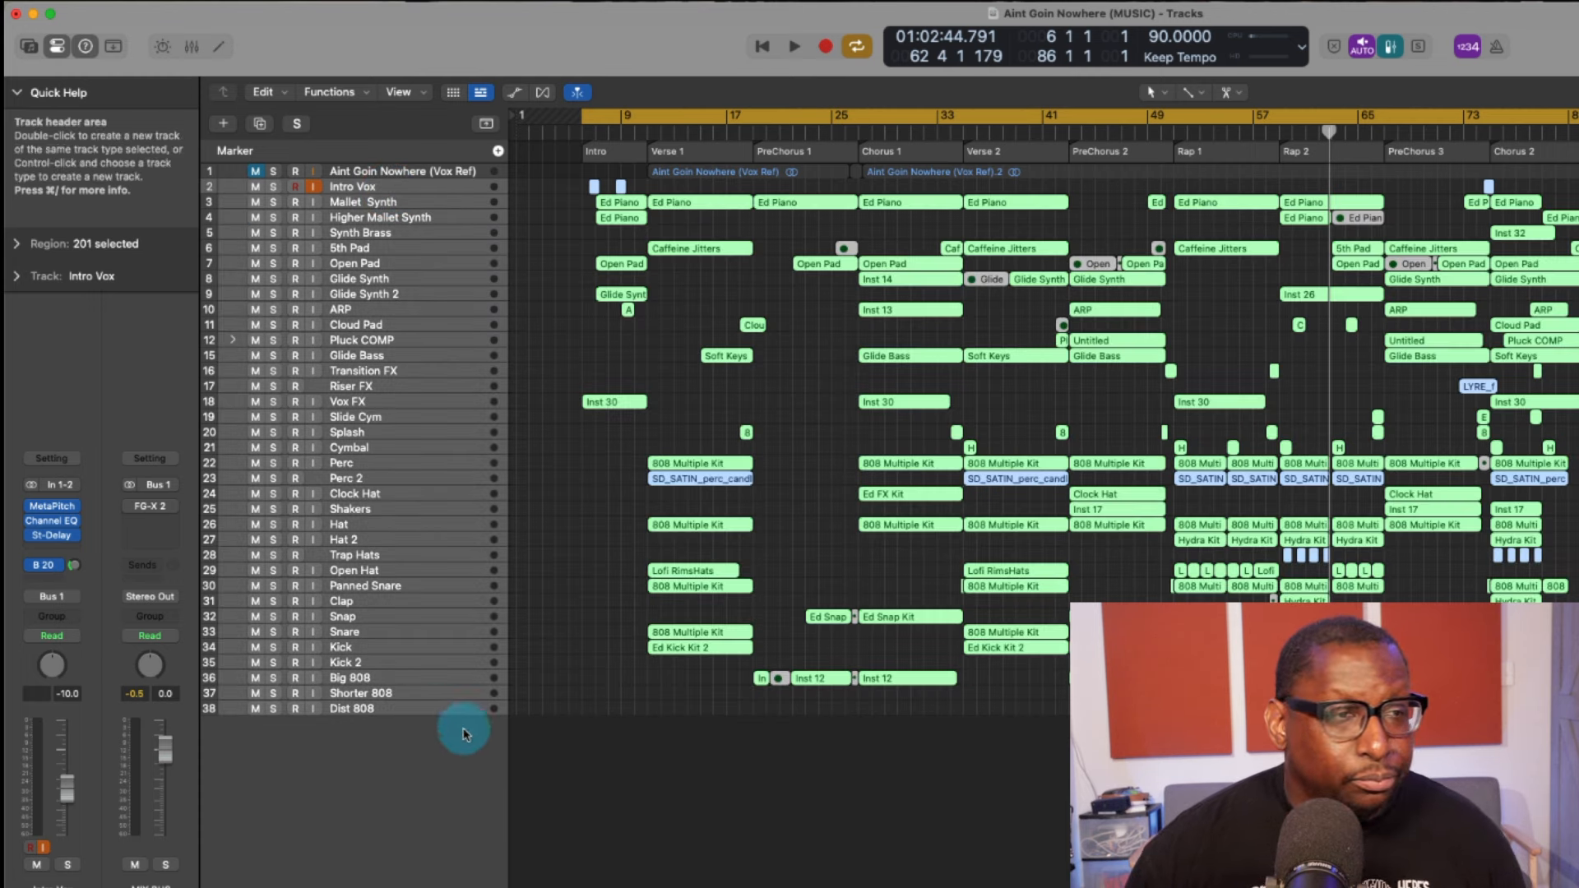
# Step: Start exporting the 35 selected tracks as audio files, with the range Export Cycle Range Only and the WAVE format
pyautogui.click(138, 3)
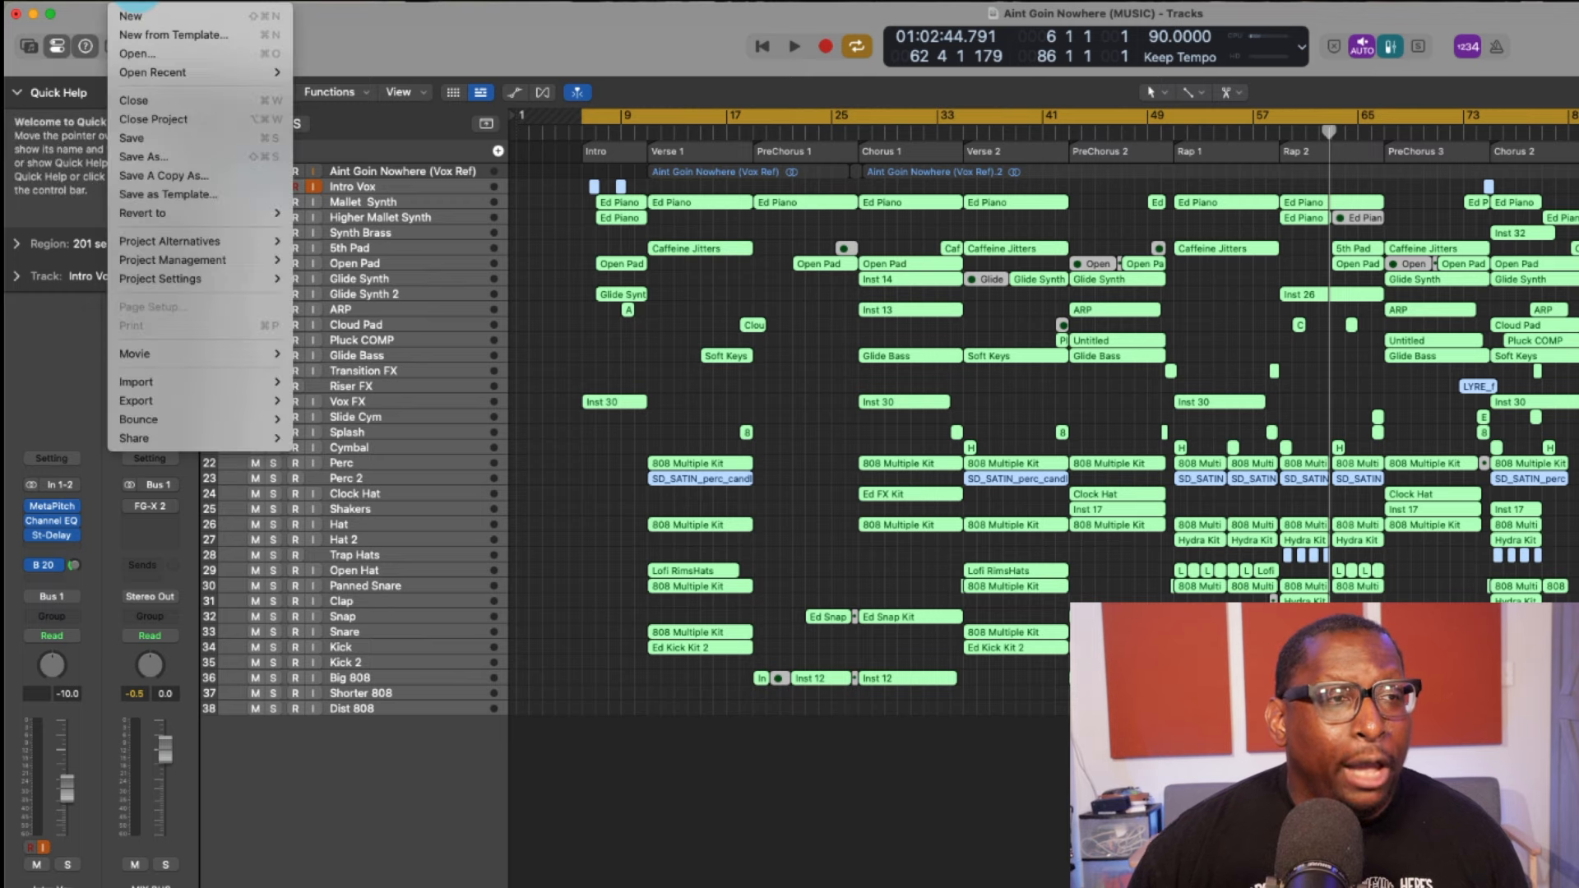
pyautogui.moveTo(235, 403)
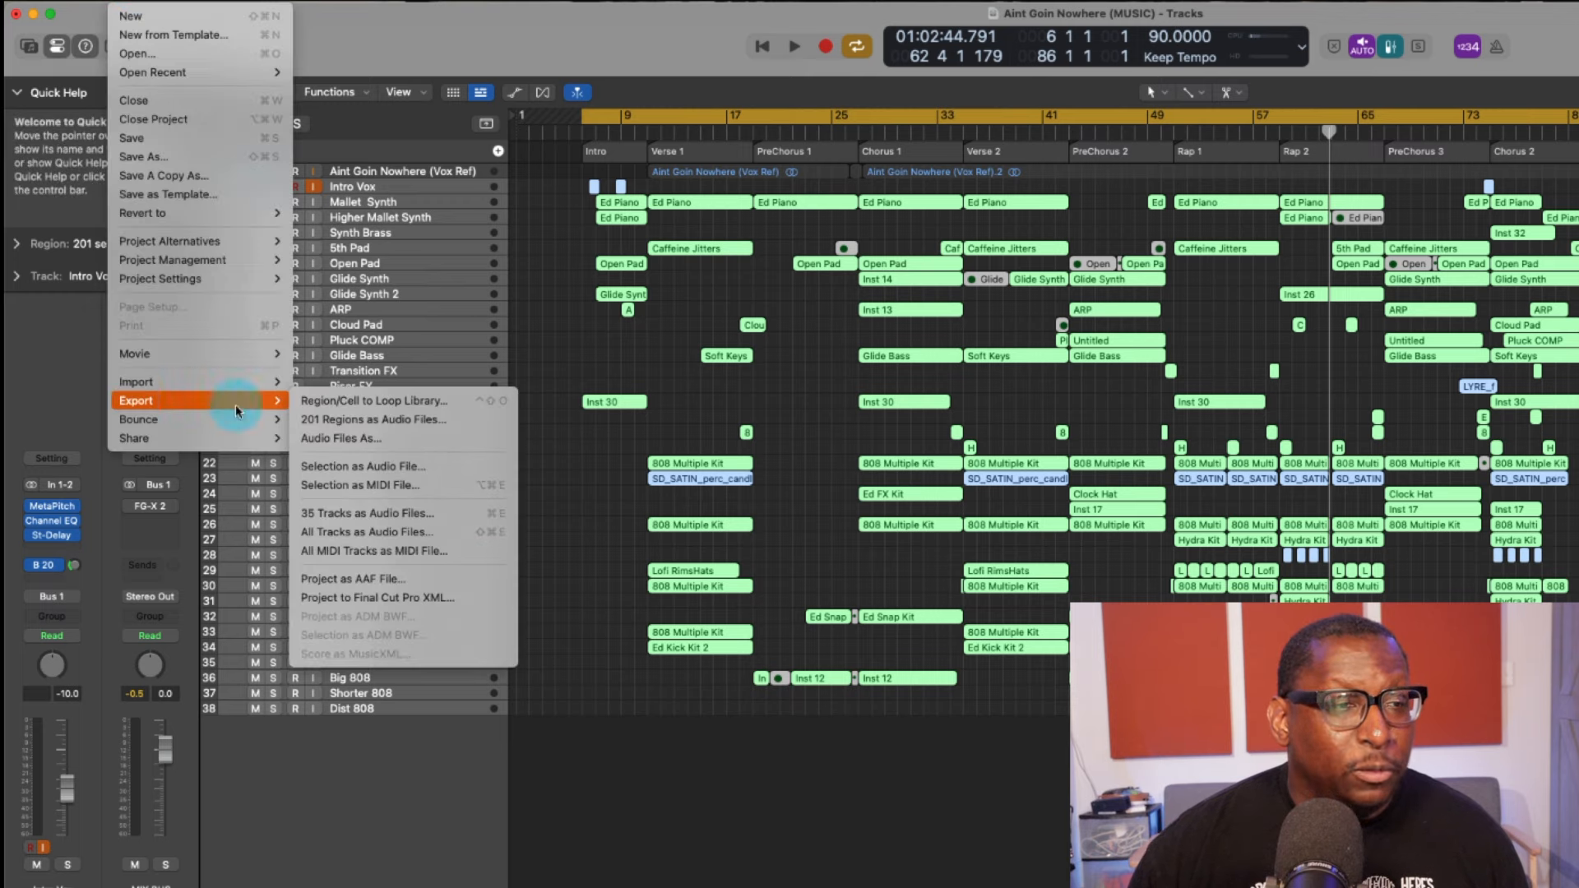
pyautogui.click(359, 514)
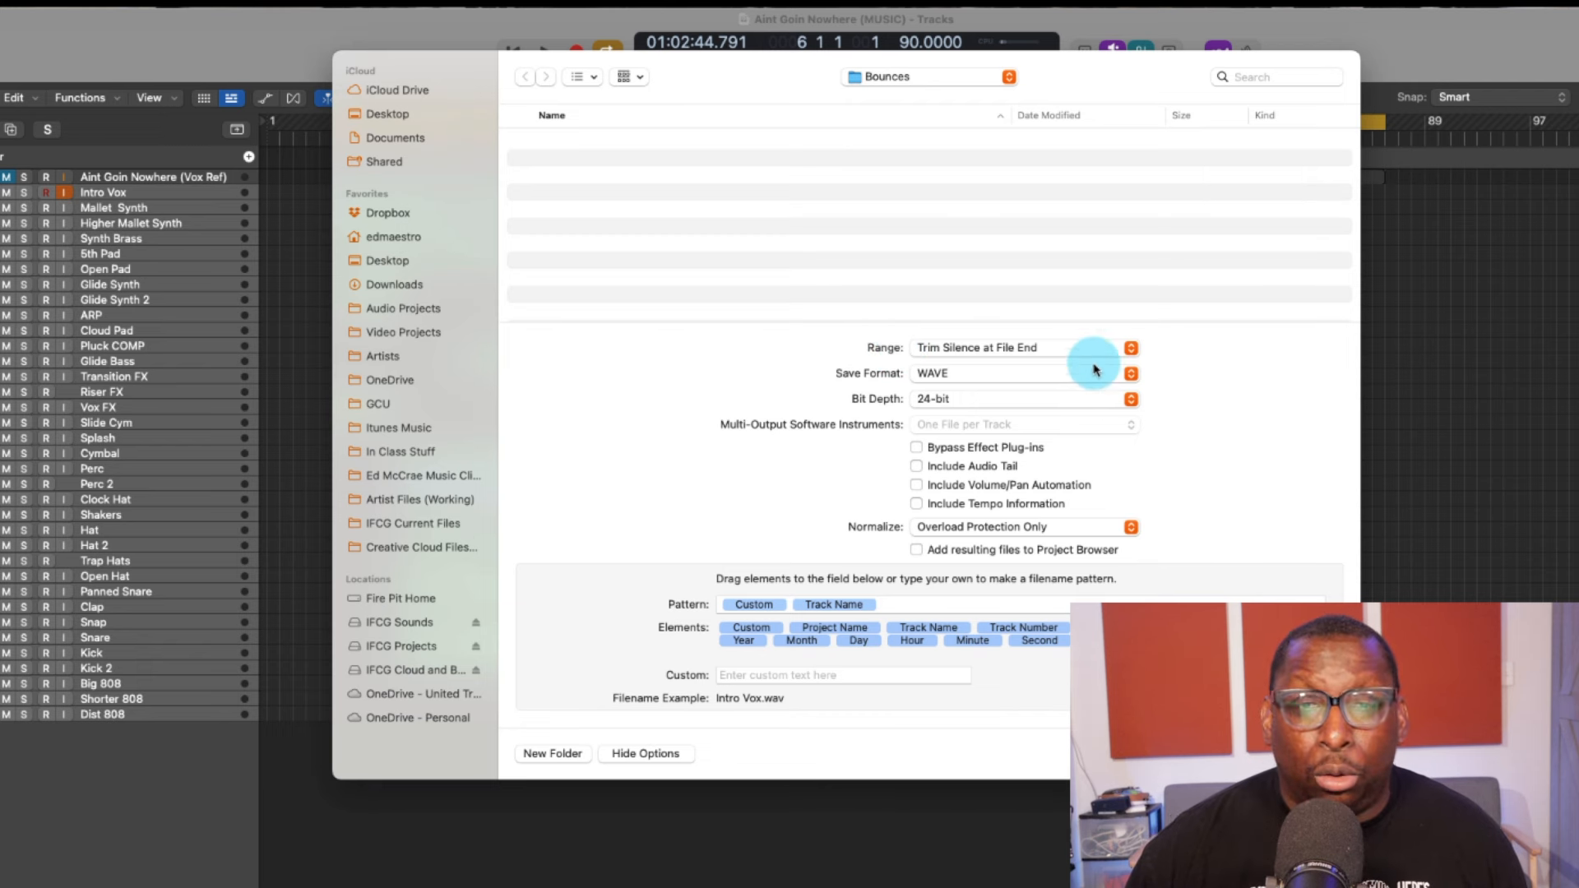
pyautogui.click(1125, 350)
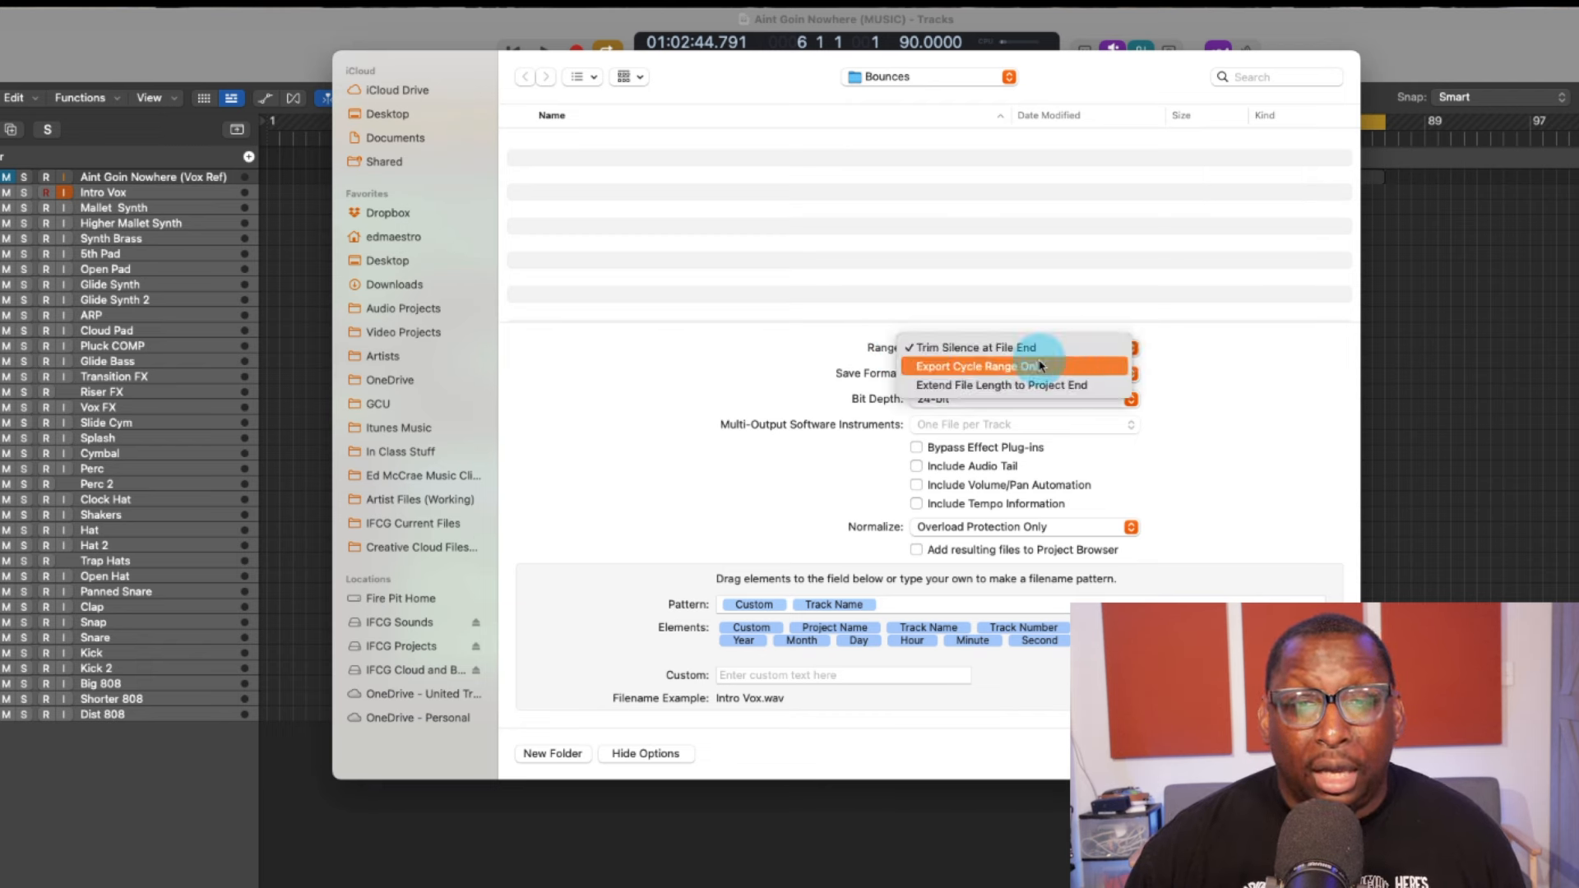
pyautogui.click(1040, 367)
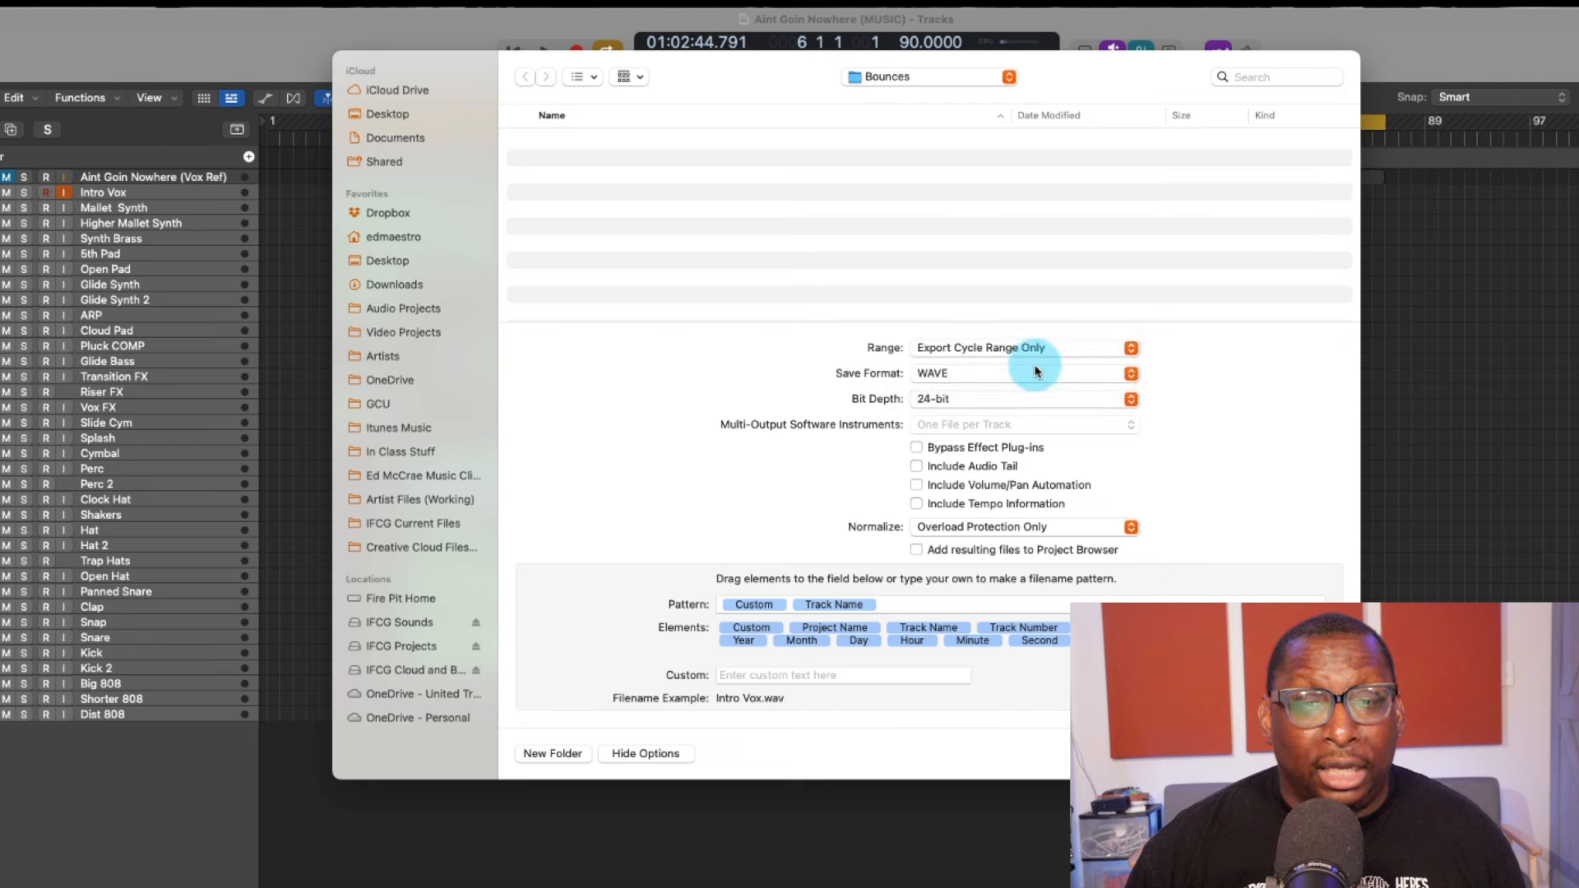
pyautogui.click(1133, 375)
pyautogui.click(1181, 372)
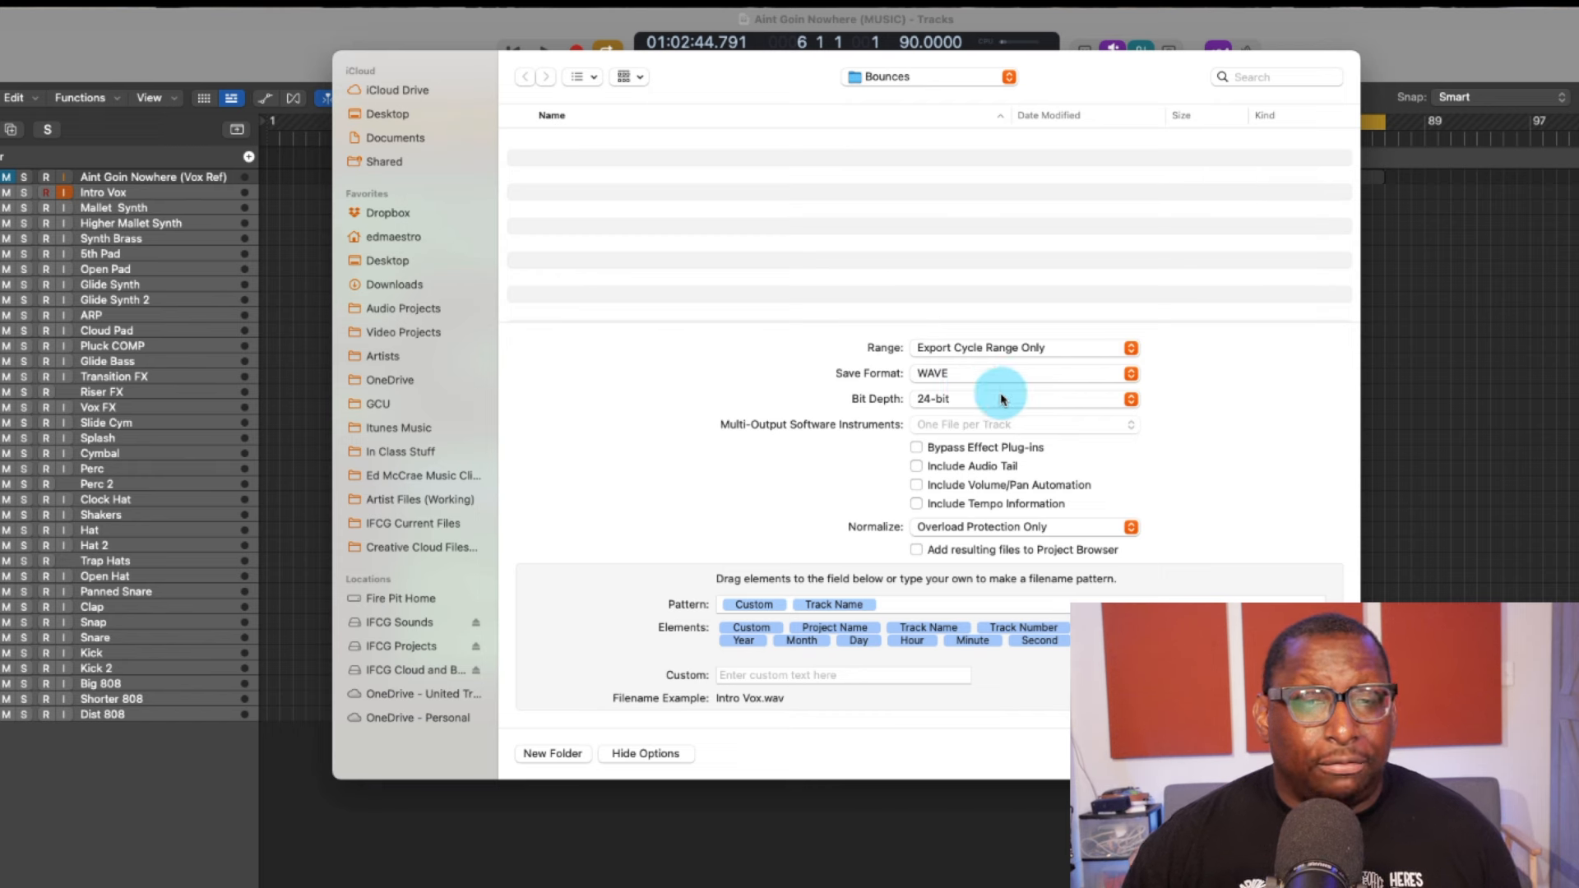
# Step: Include the audio tail and volume/pan automation in the export and turn normalization off
pyautogui.click(916, 467)
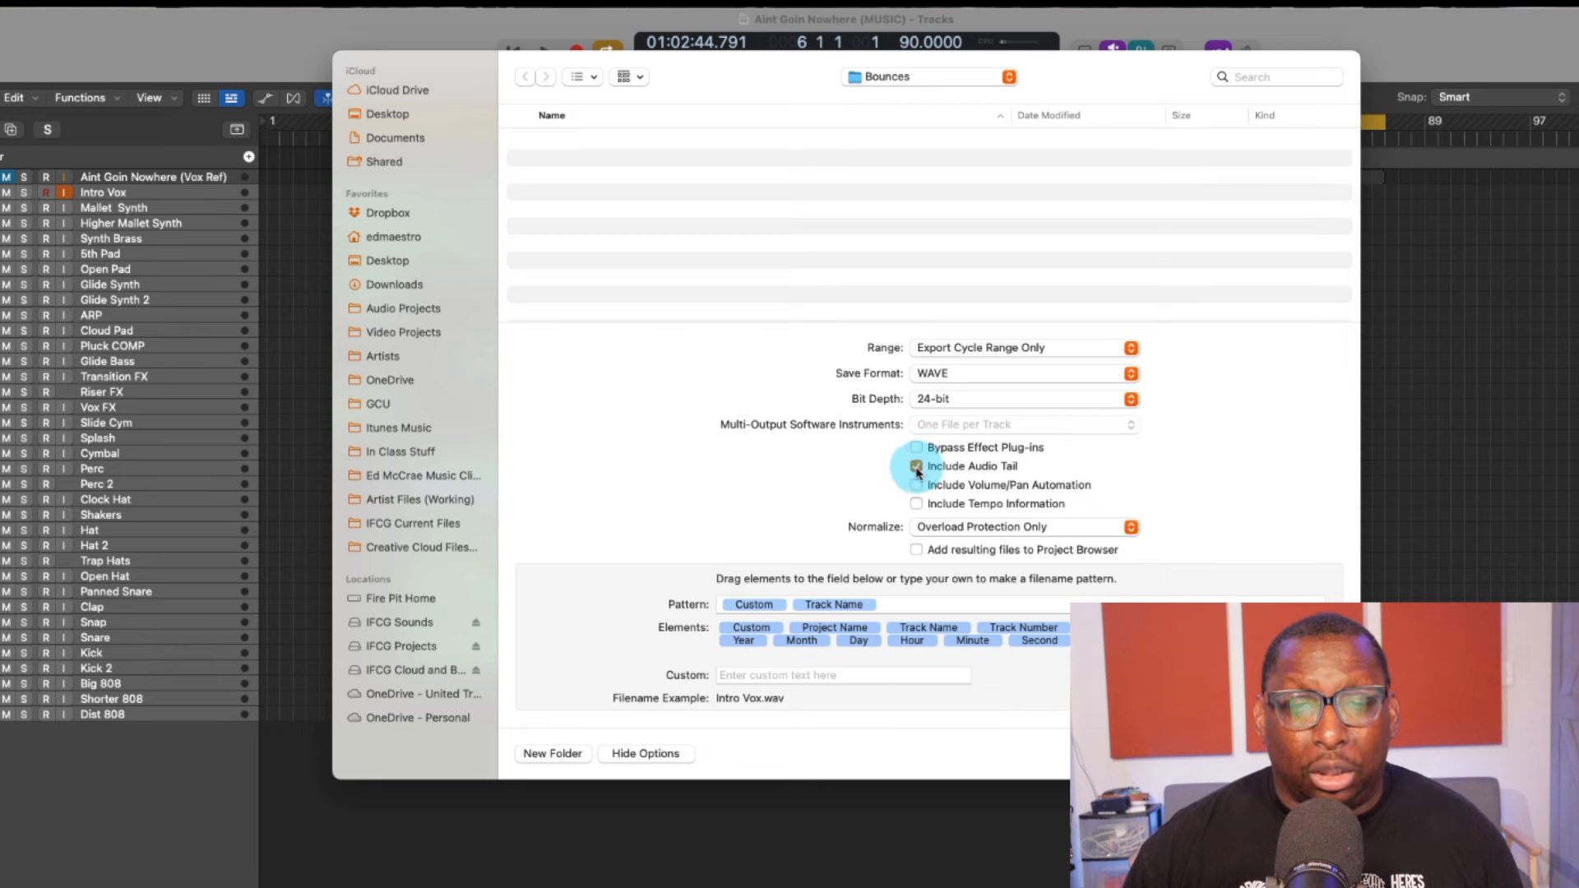
pyautogui.click(917, 486)
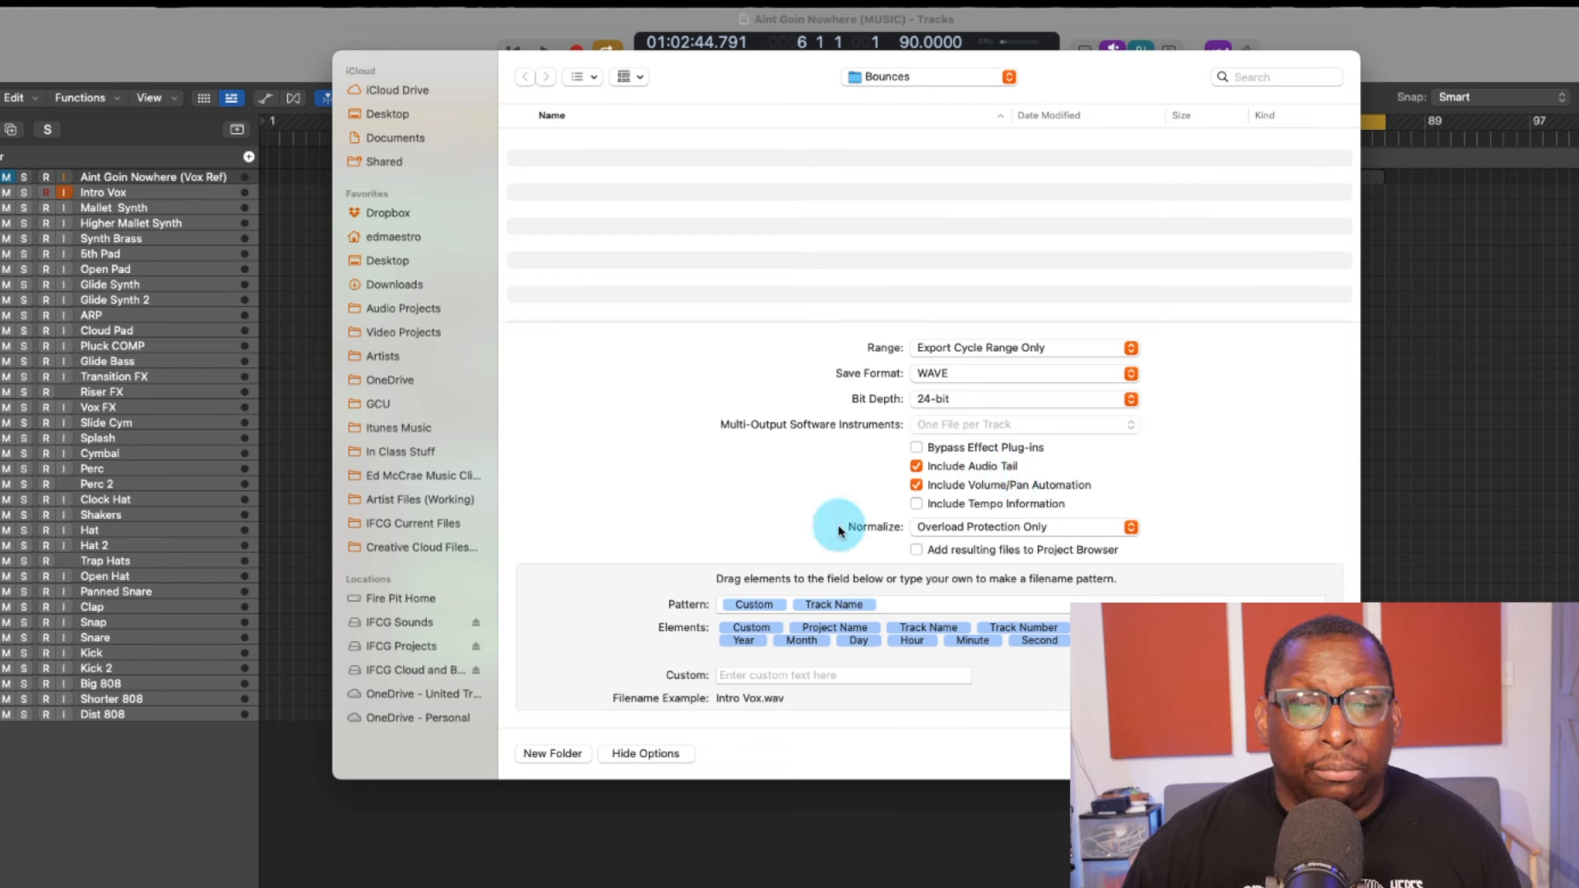
pyautogui.click(1115, 526)
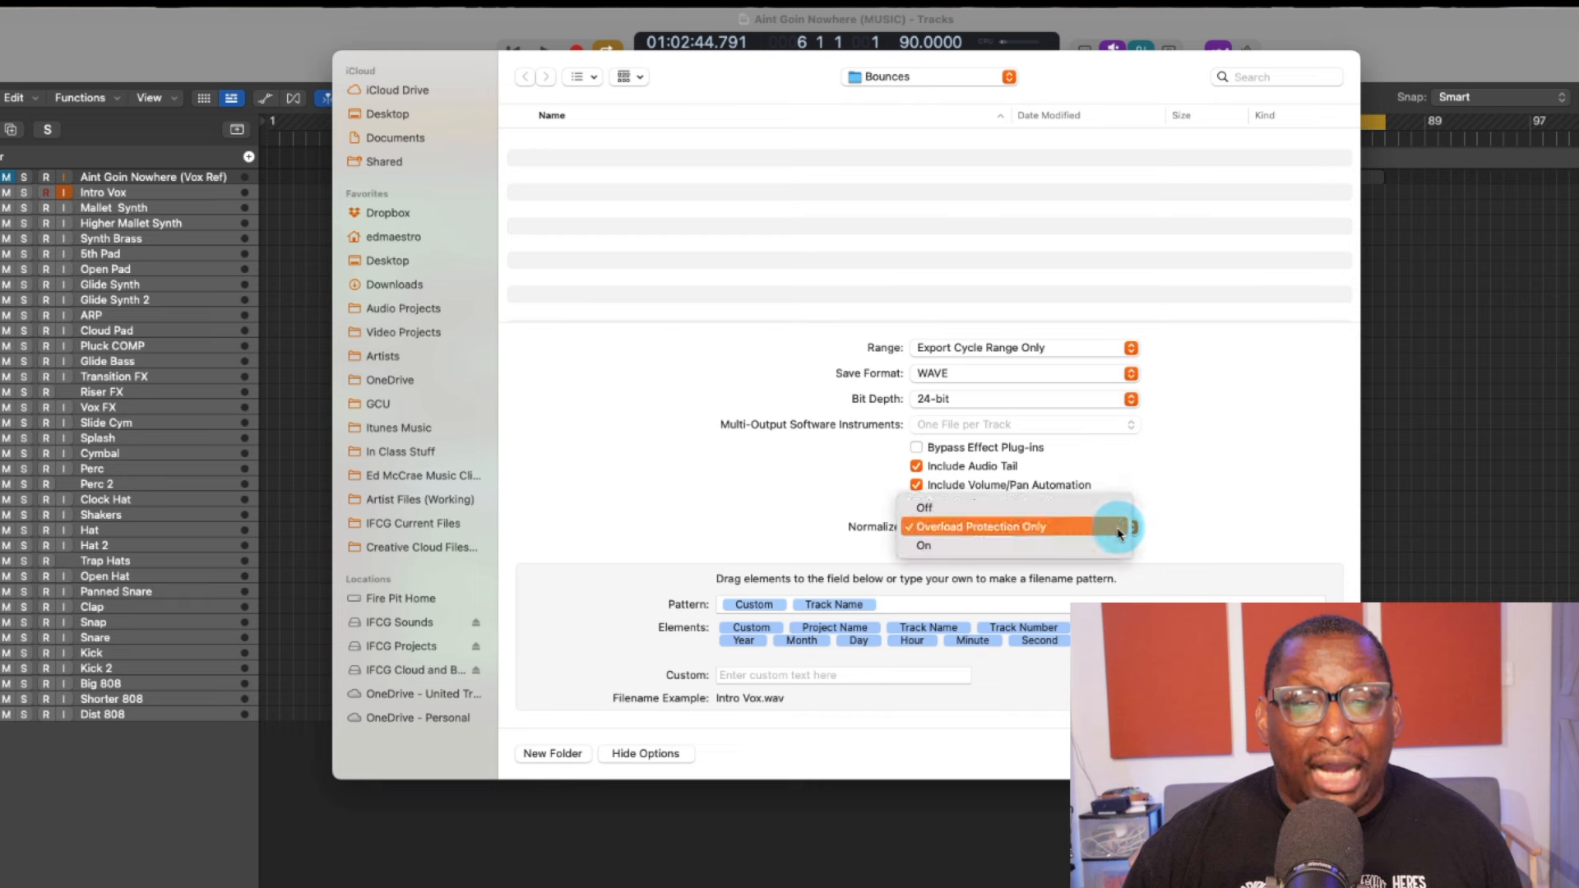
pyautogui.click(1029, 508)
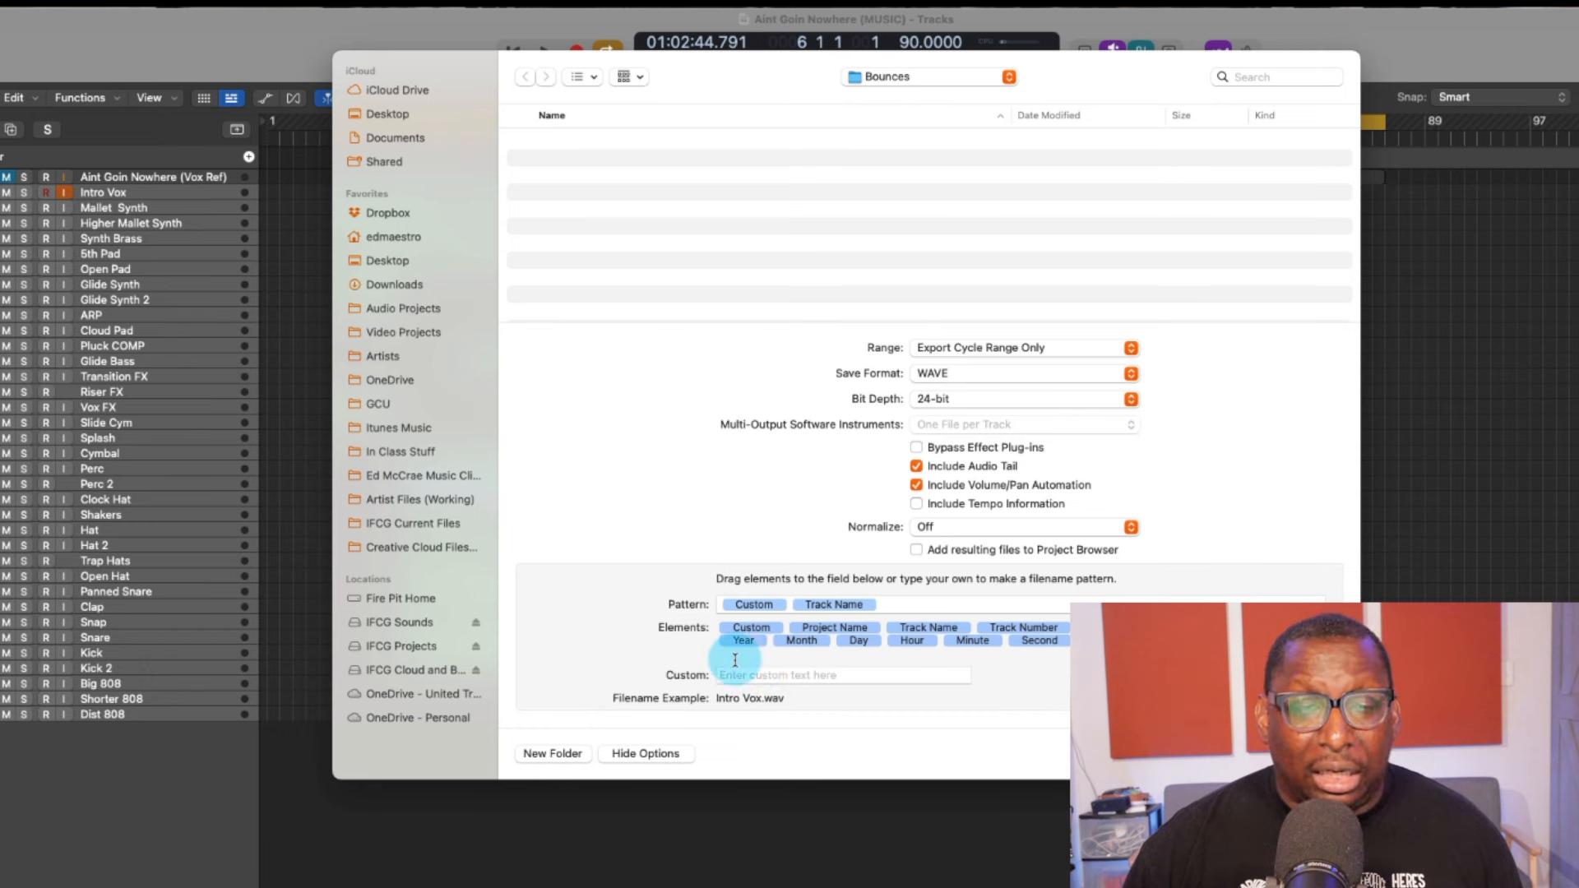
# Step: Enter "Nowhere" as the custom text for the exported filenames
pyautogui.click(748, 675)
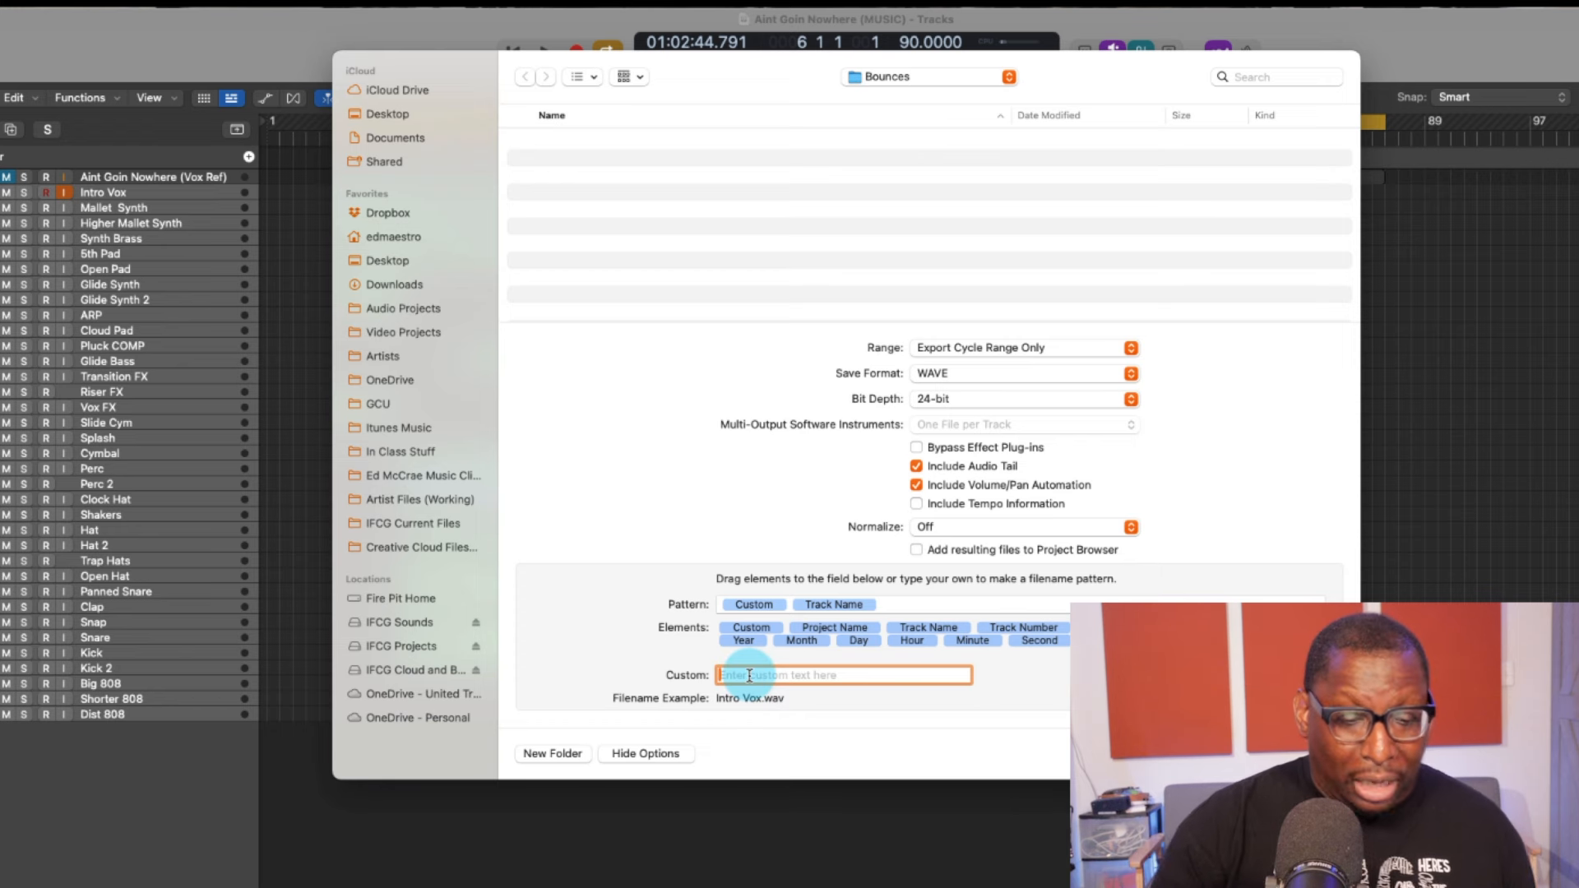
pyautogui.write('Nowhere')
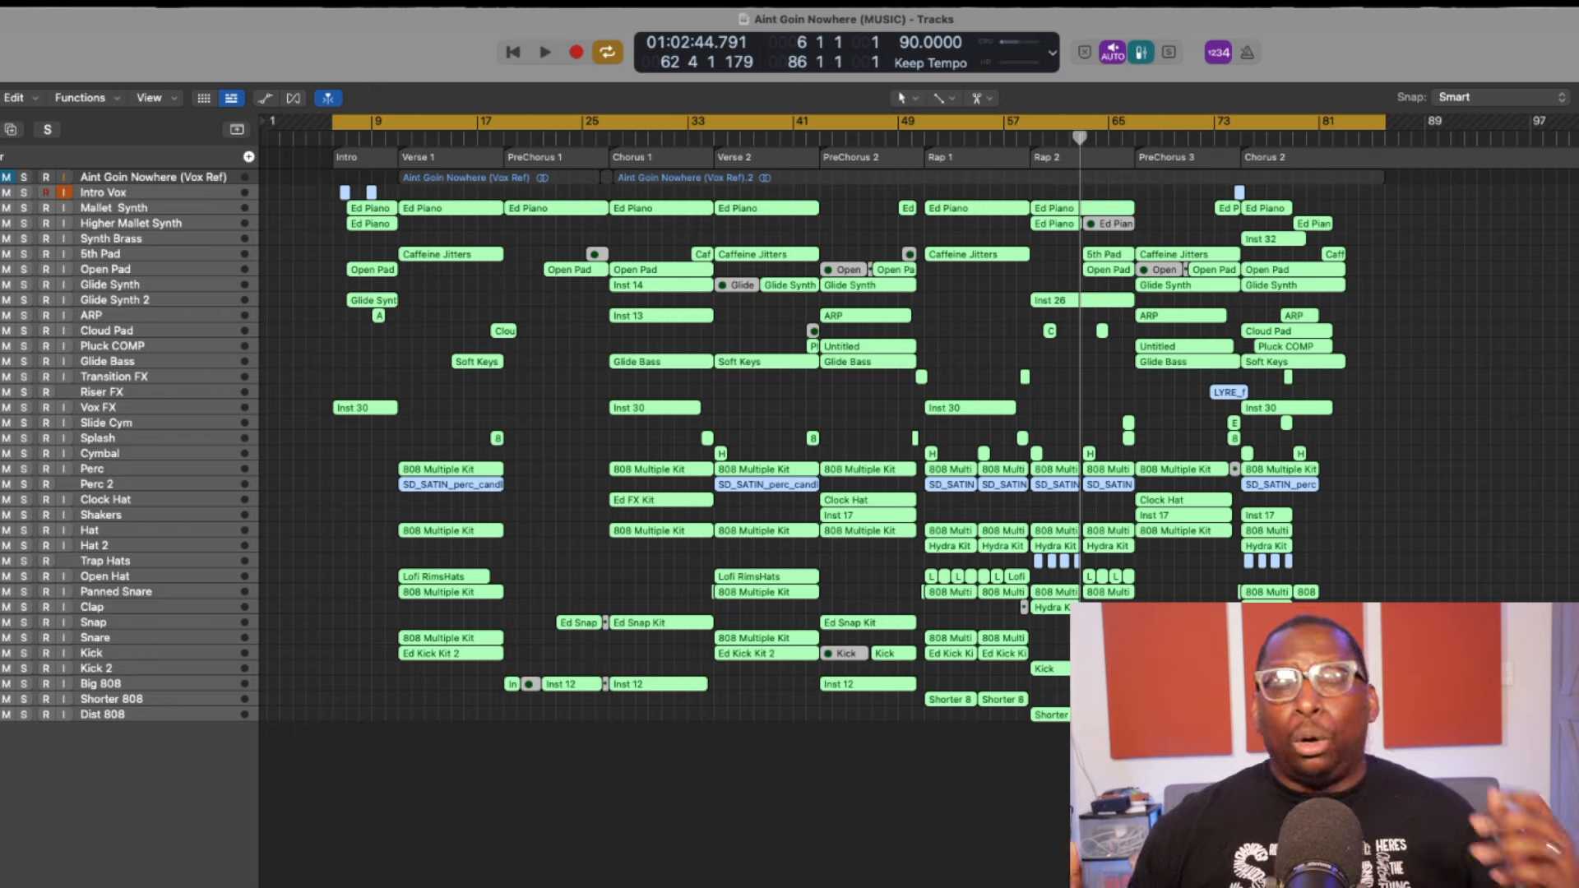
# Step: Switch to Finder and examine the exported WAV files in the Separated Instruments folder
pyautogui.moveTo(606, 740); pyautogui.dragTo(574, 775)
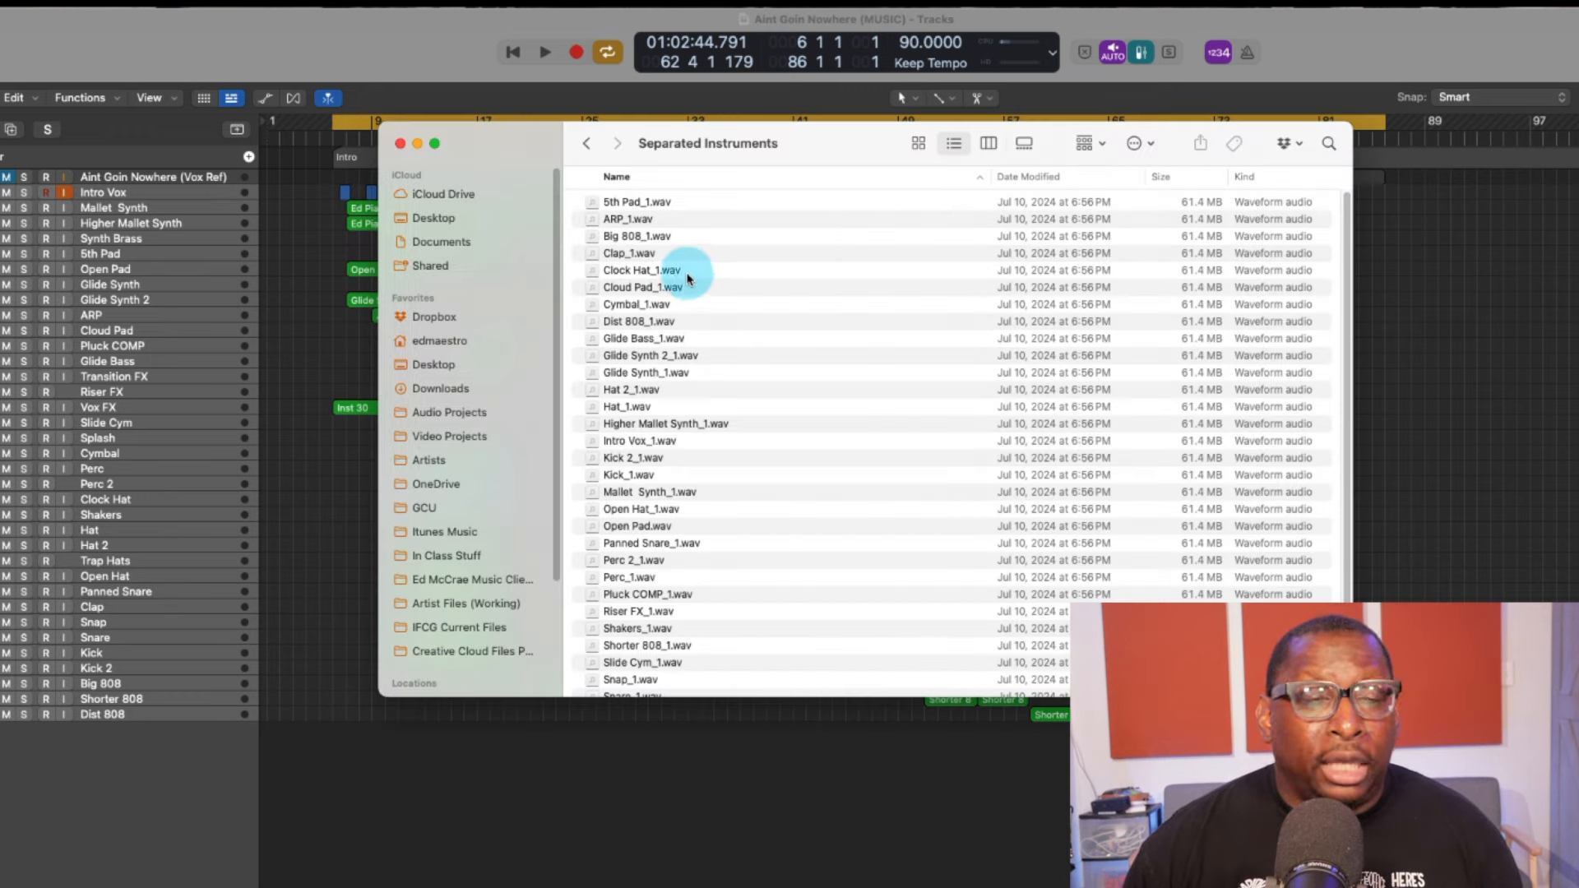
pyautogui.scroll(-5, 644, 262)
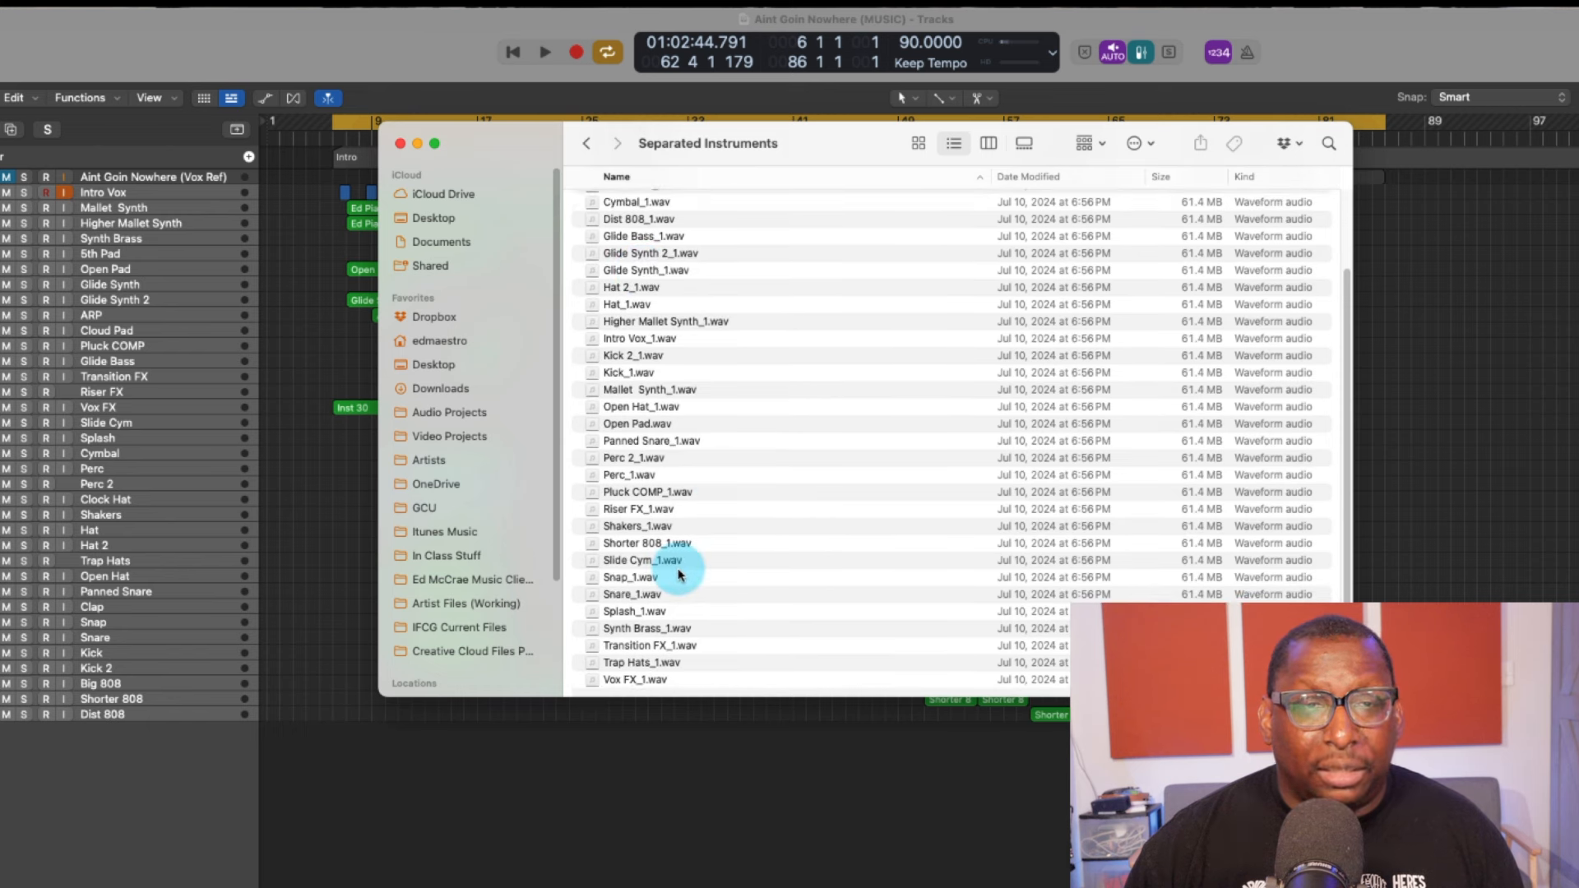
pyautogui.scroll(5, 683, 567)
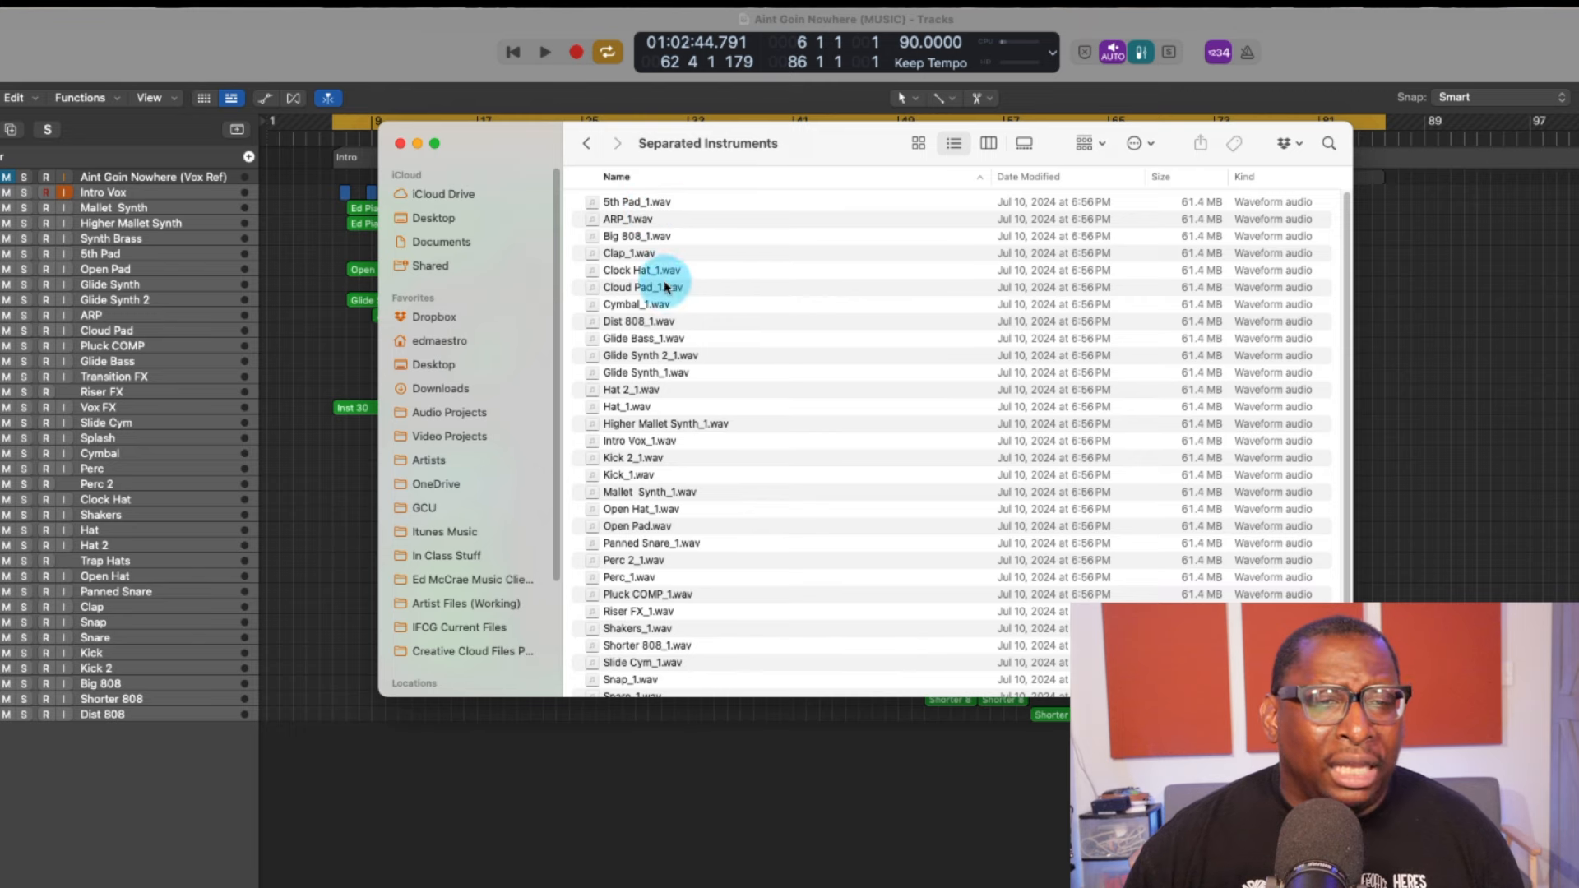
pyautogui.scroll(-3, 666, 286)
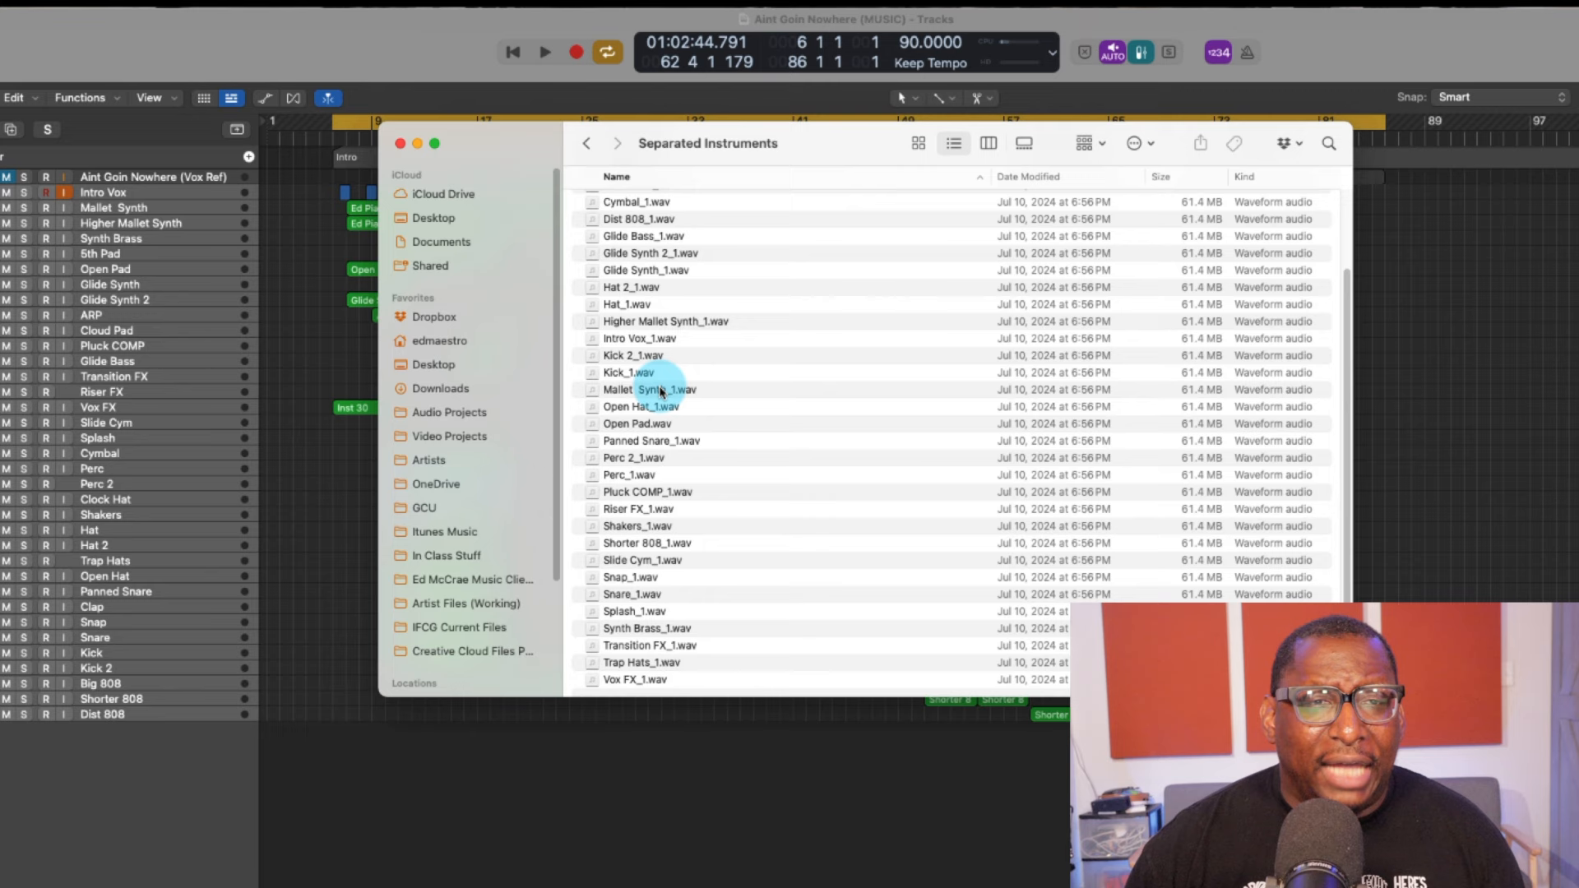
pyautogui.scroll(3, 653, 370)
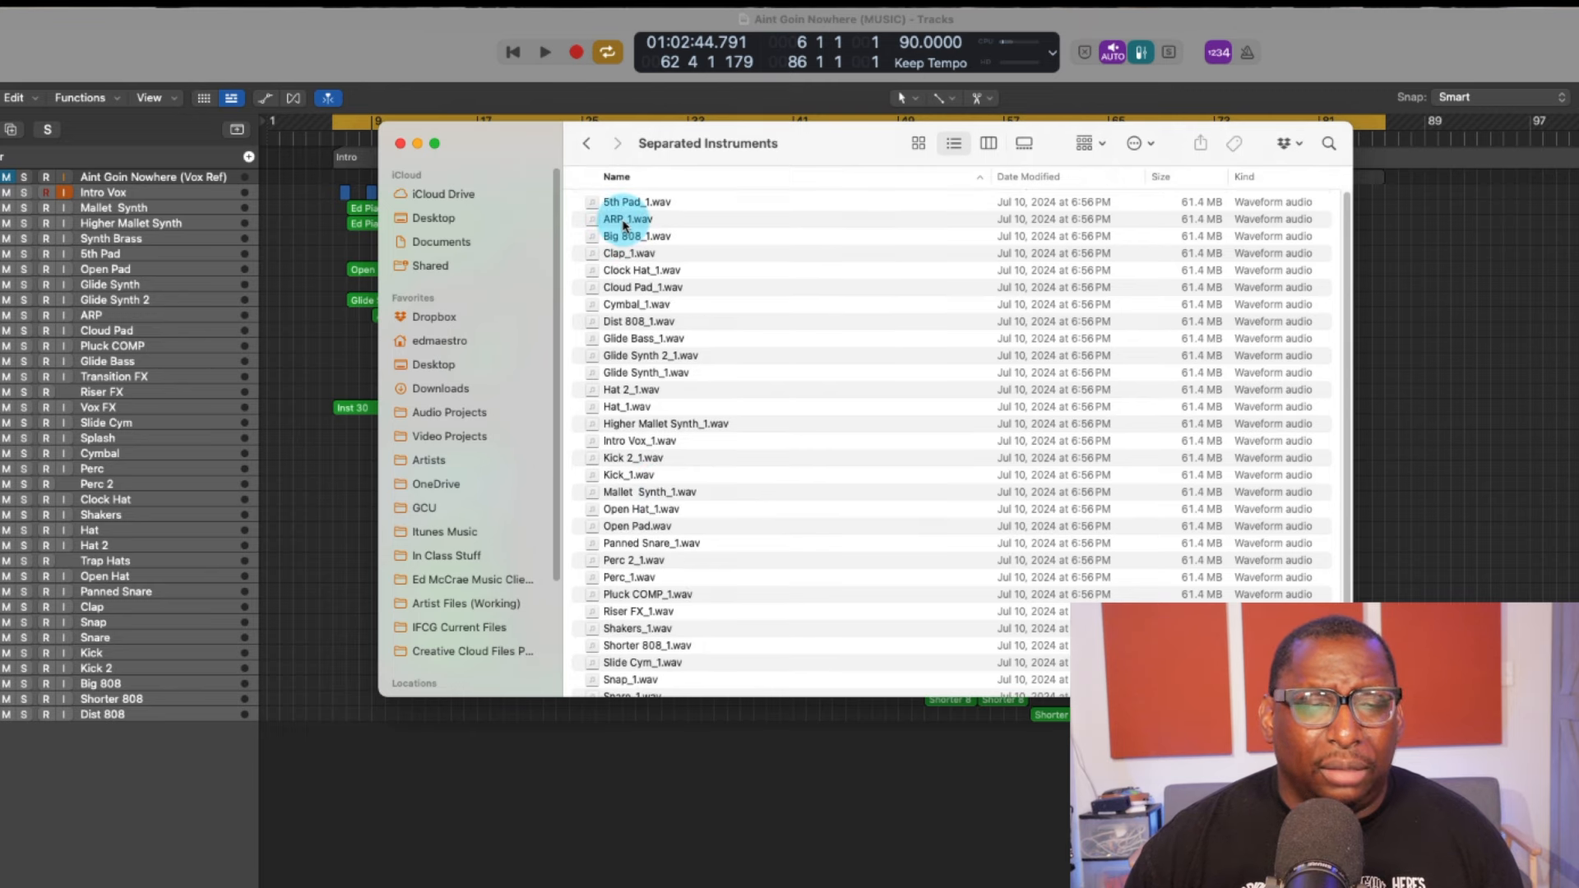
pyautogui.scroll(-3, 625, 224)
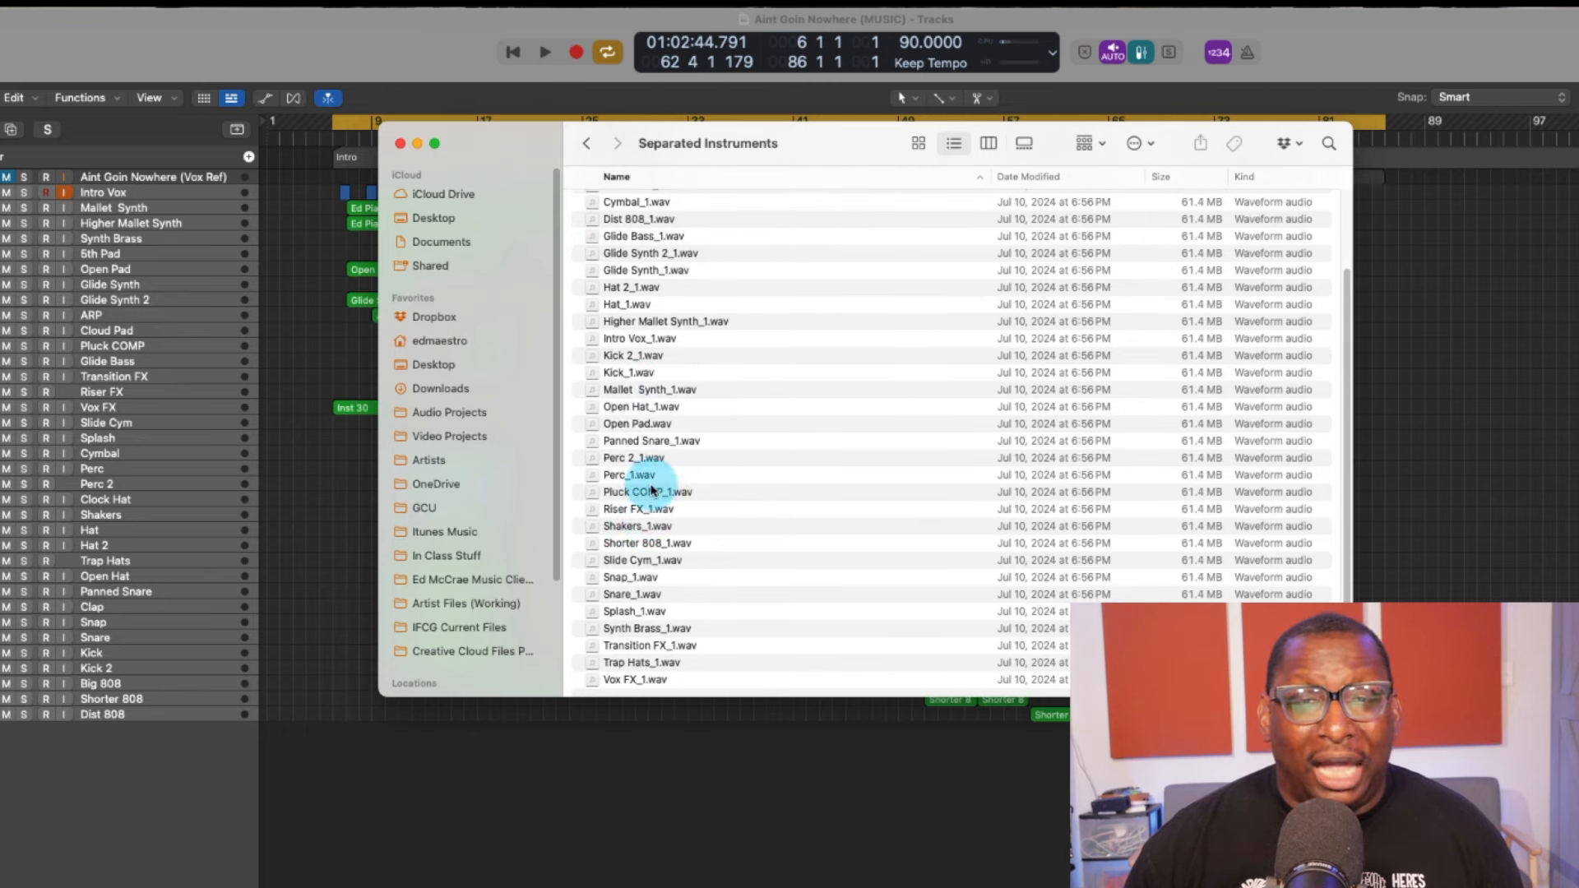
# Step: Go back to the POST PRODUCTION folder and view the actions available for the Separated Instruments folder, including compression
pyautogui.click(588, 146)
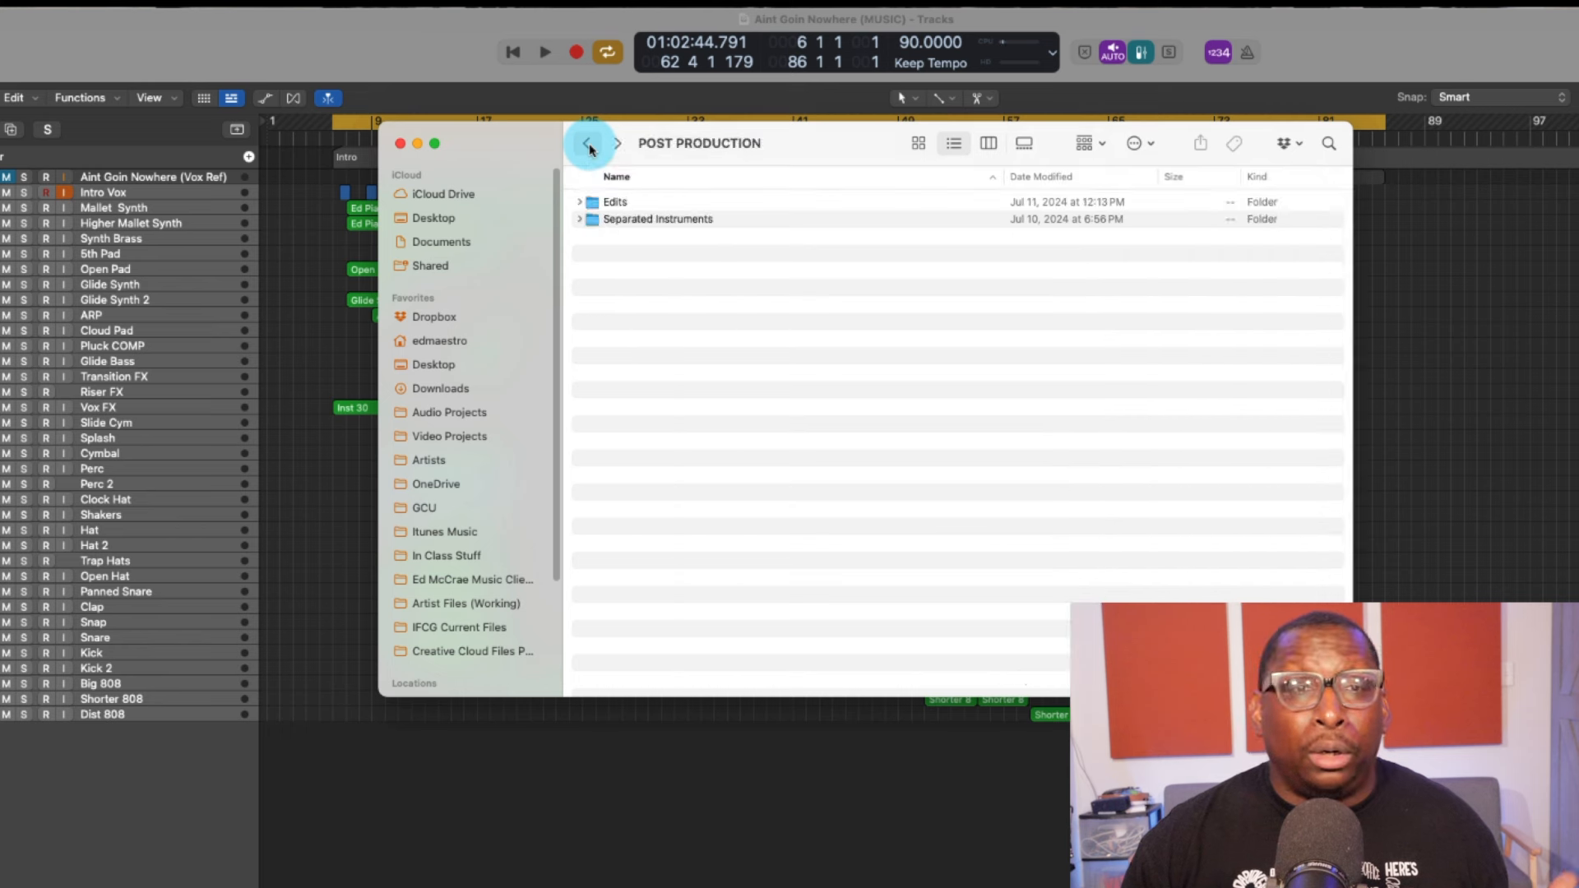
pyautogui.rightClick(639, 225)
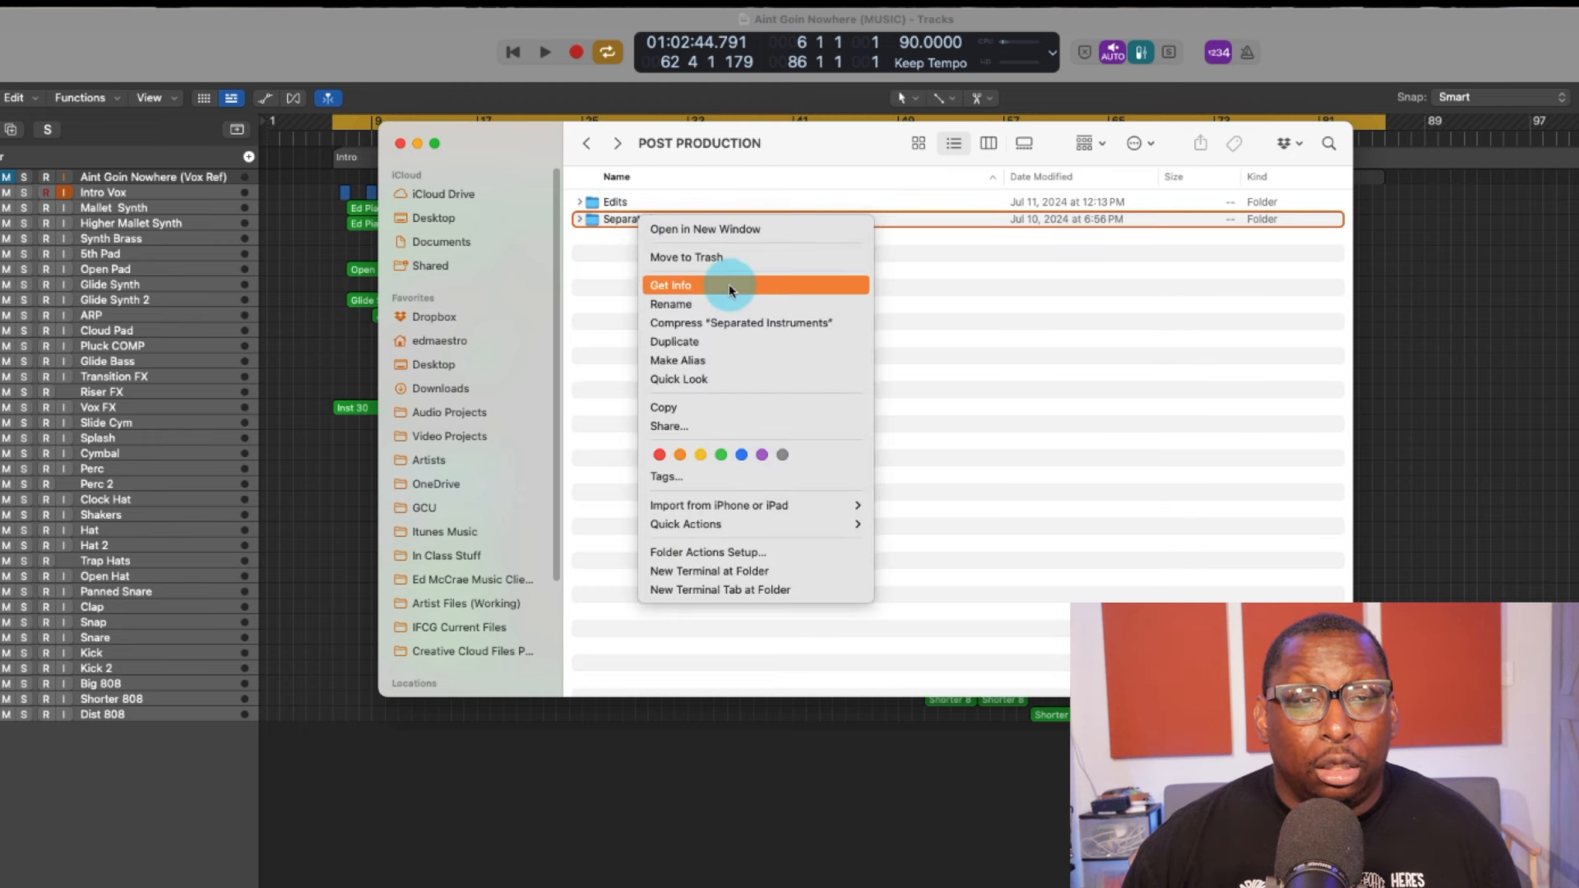
pyautogui.click(995, 318)
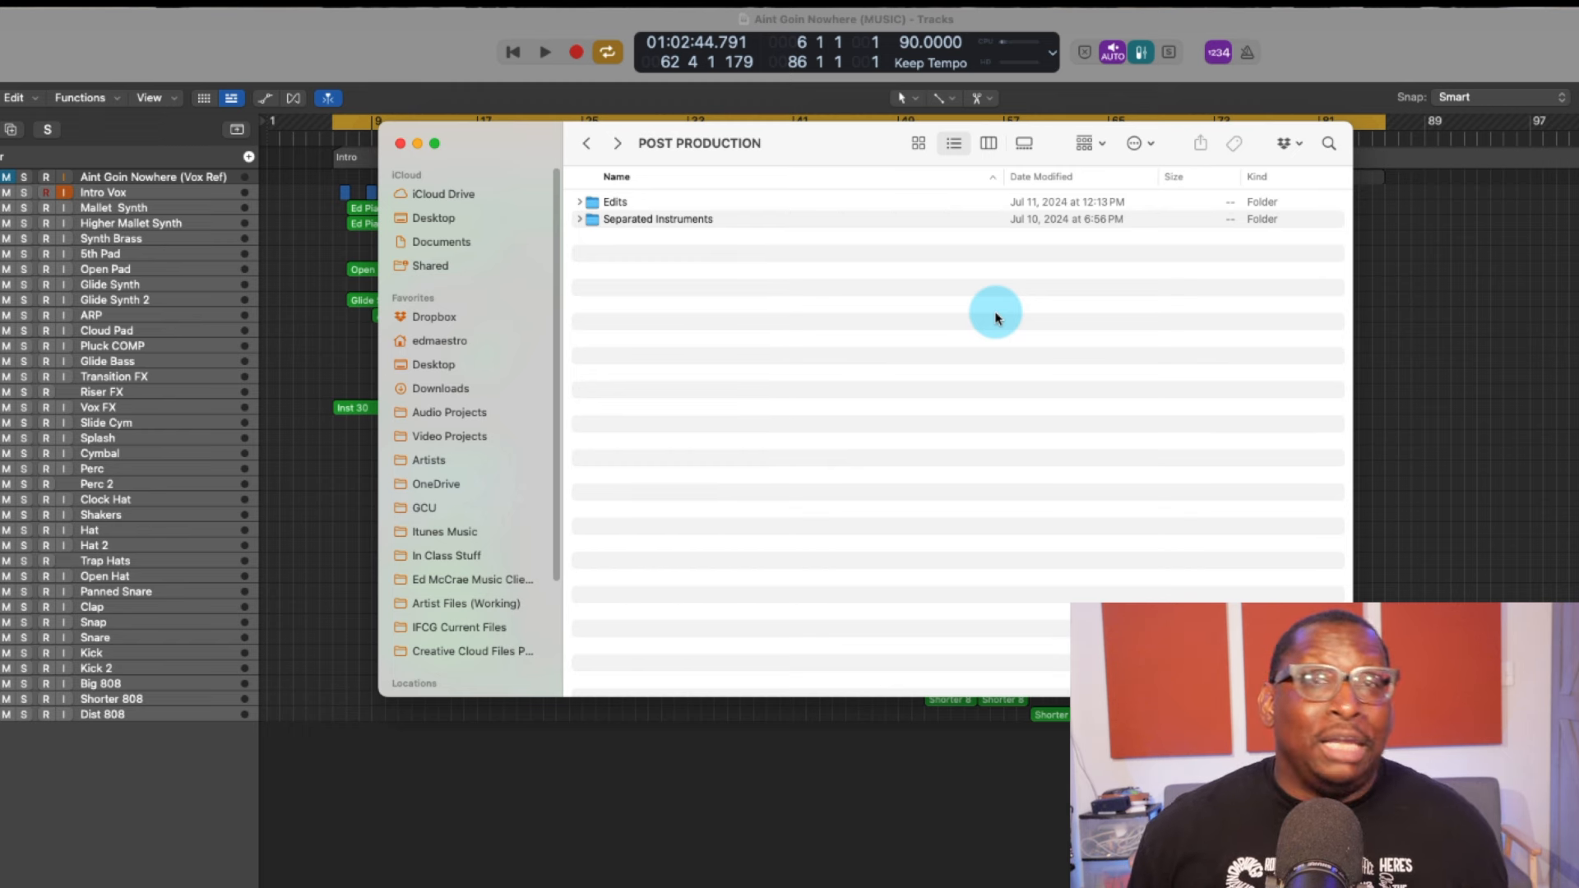
# Step: Reopen the Separated Instruments folder to check its audio files, and return to POST PRODUCTION
pyautogui.doubleClick(662, 219)
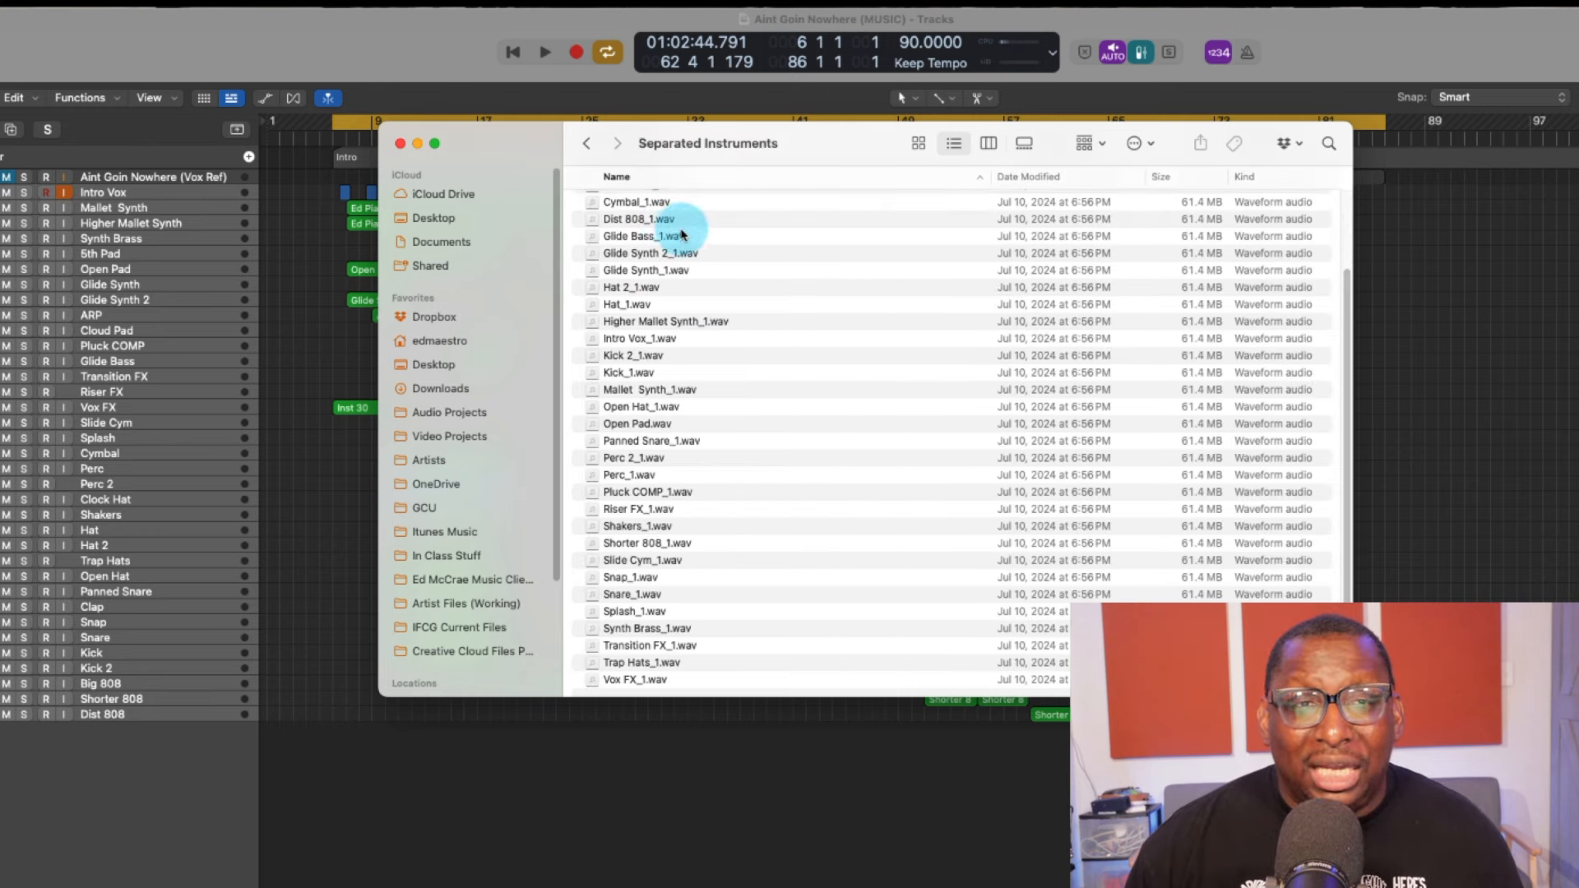
pyautogui.scroll(2, 689, 230)
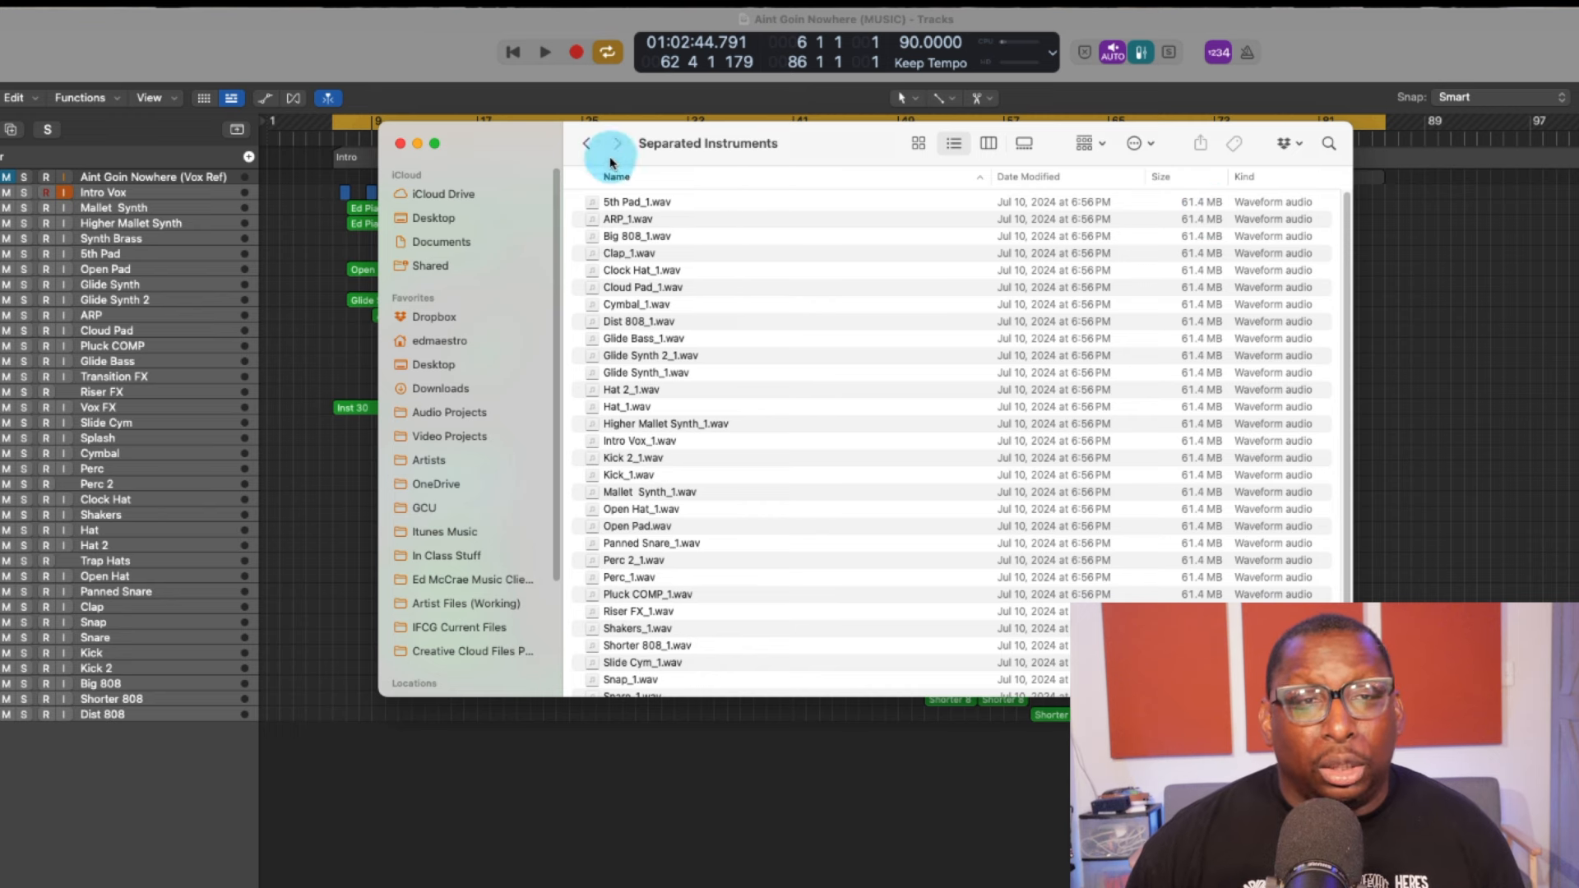
pyautogui.click(587, 143)
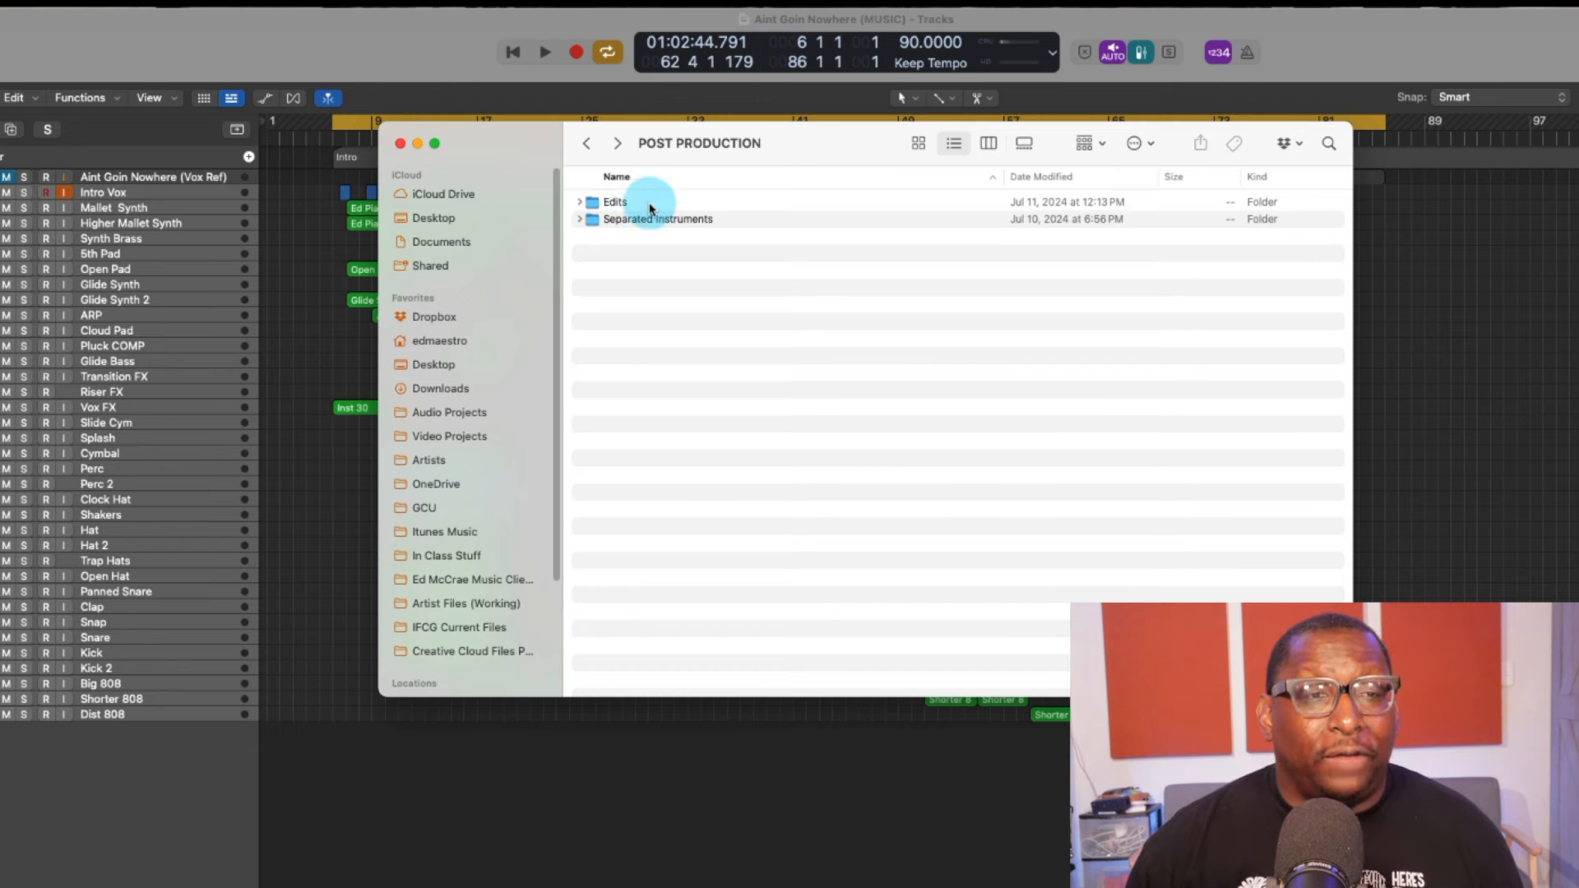
# Step: Browse from Artists through AGE Music Group, the artist's folder, Solo EP and Aint Goin Nowhere to the Aint Goin Nowhere (MUSIC) project folder
pyautogui.click(435, 463)
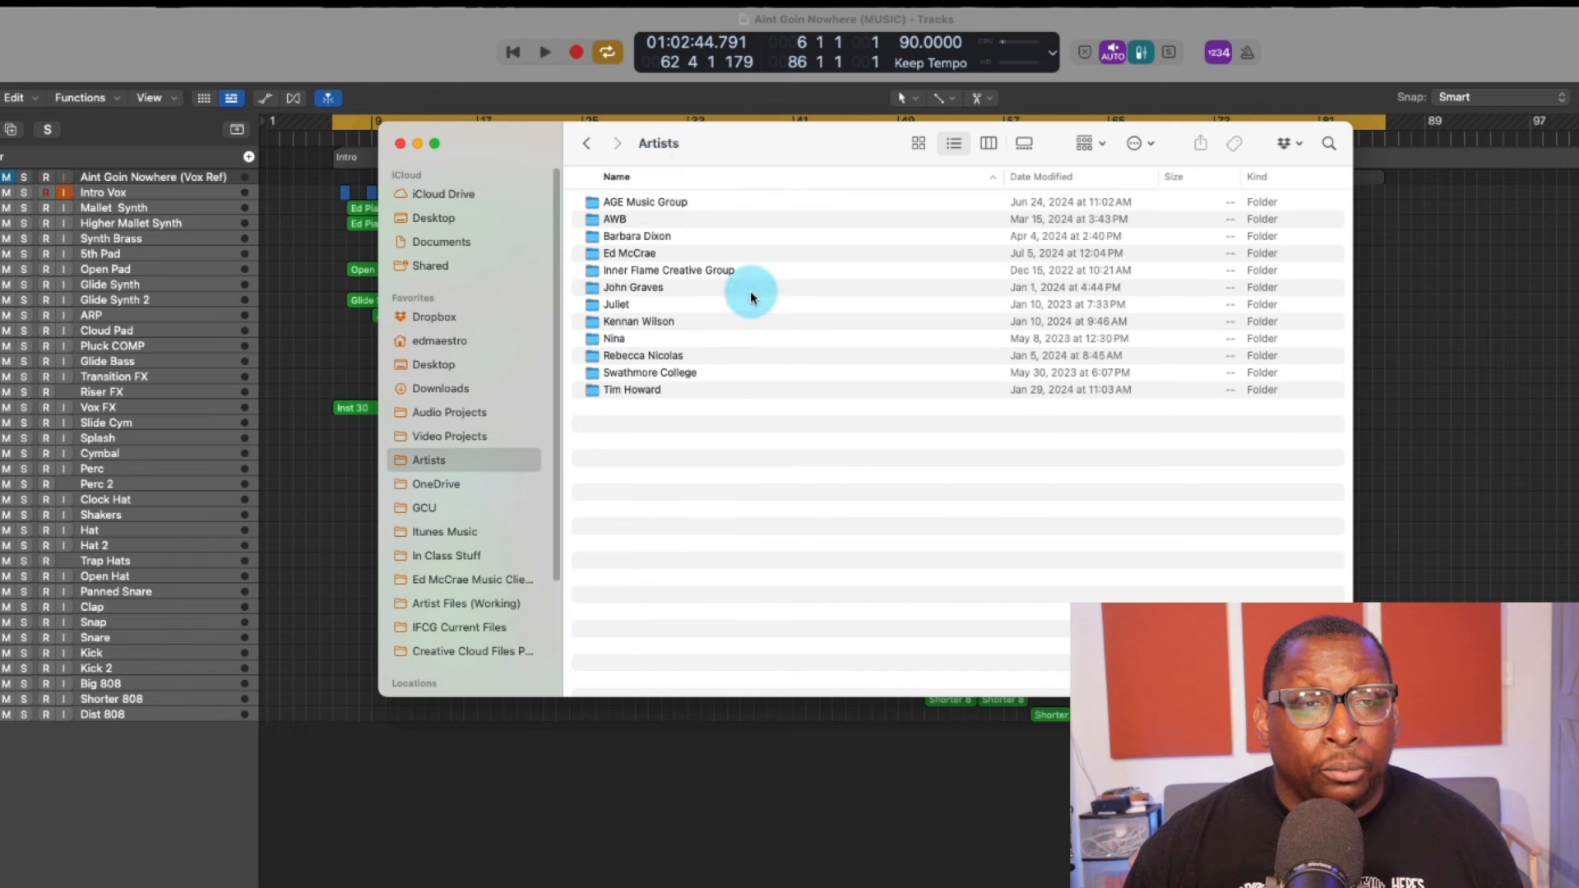
pyautogui.doubleClick(629, 203)
pyautogui.doubleClick(618, 255)
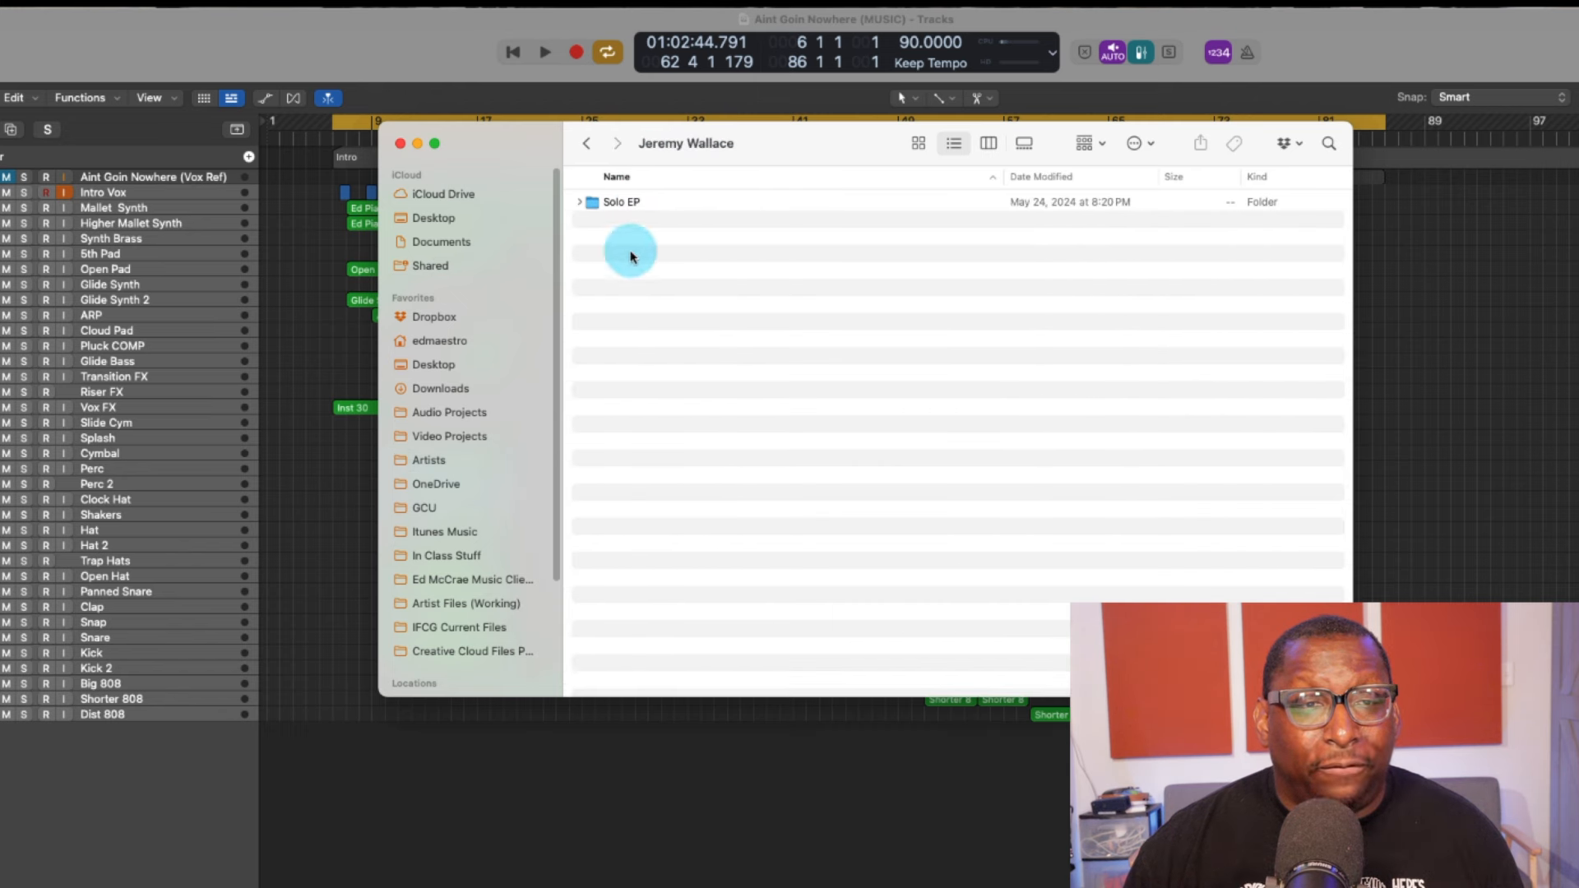
pyautogui.doubleClick(627, 202)
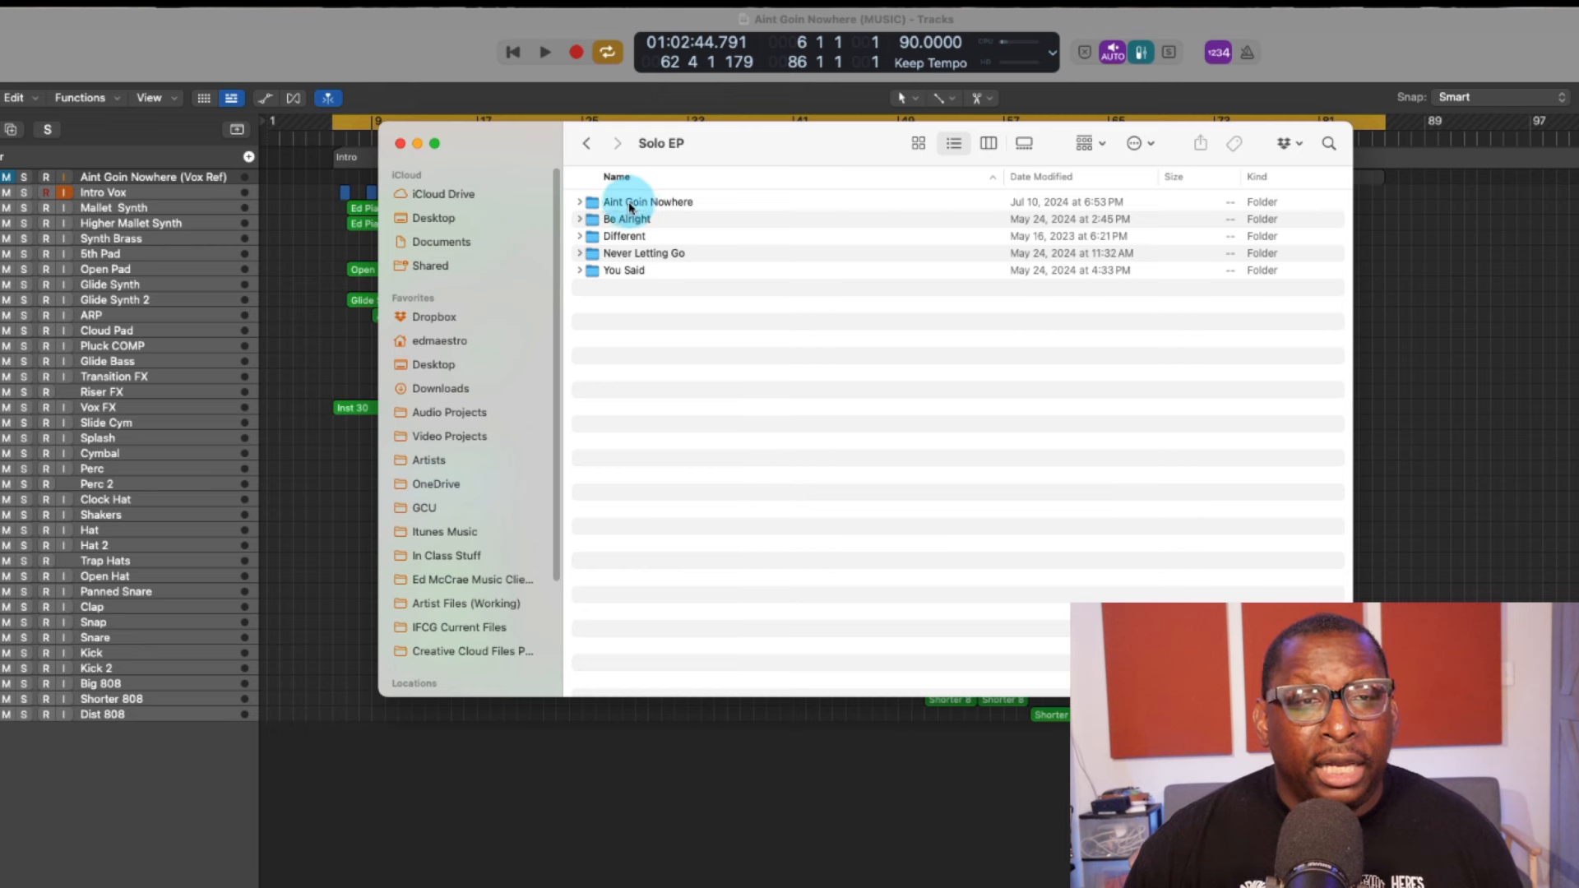
pyautogui.doubleClick(627, 203)
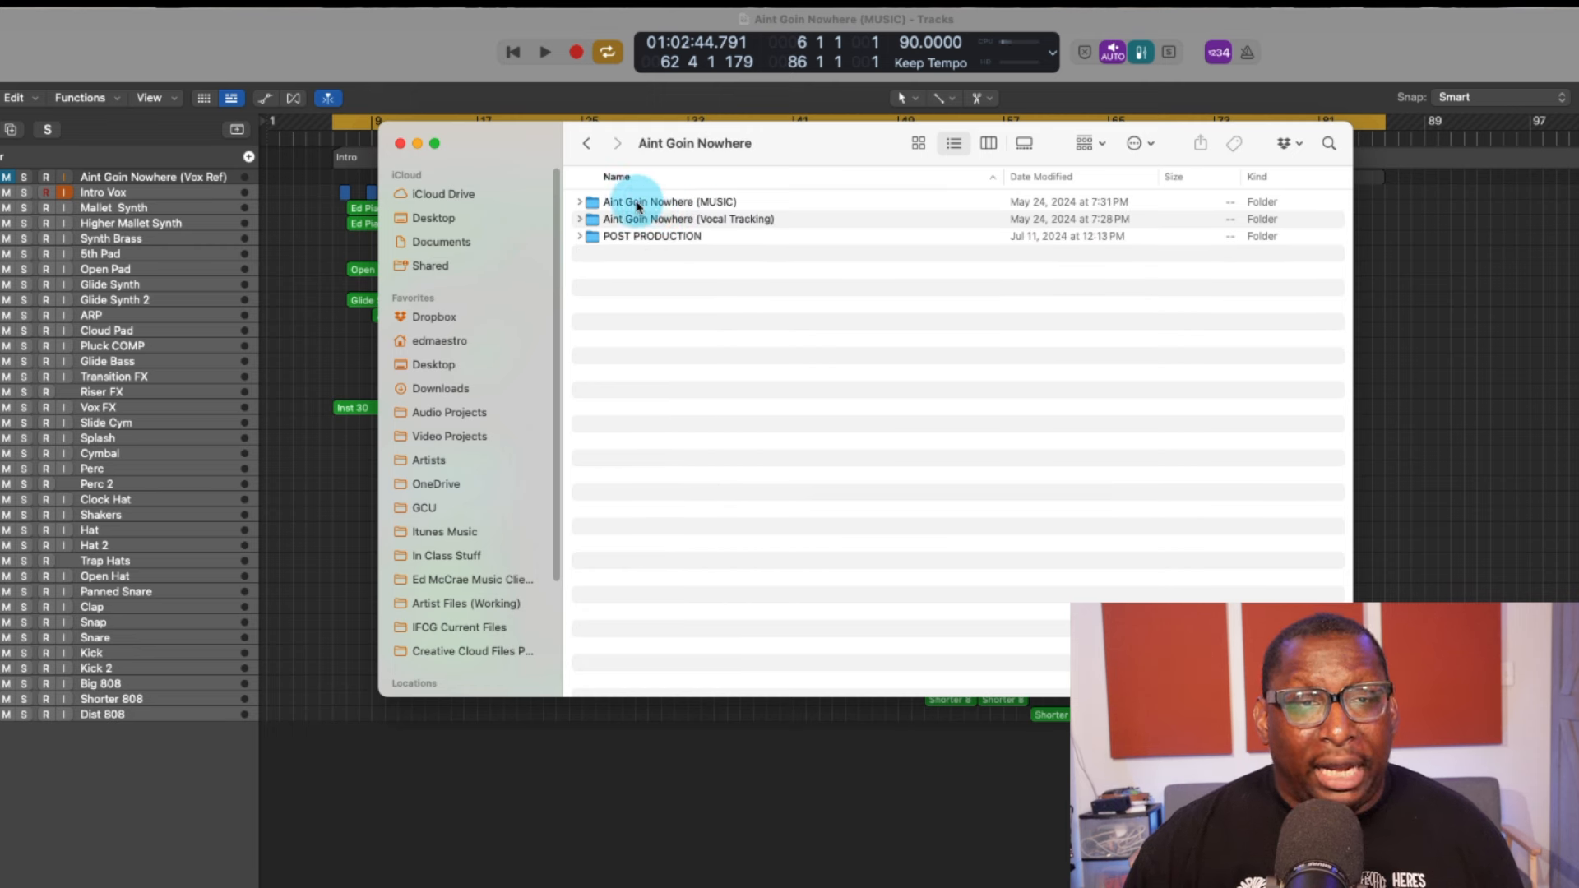
pyautogui.click(655, 205)
pyautogui.doubleClick(656, 203)
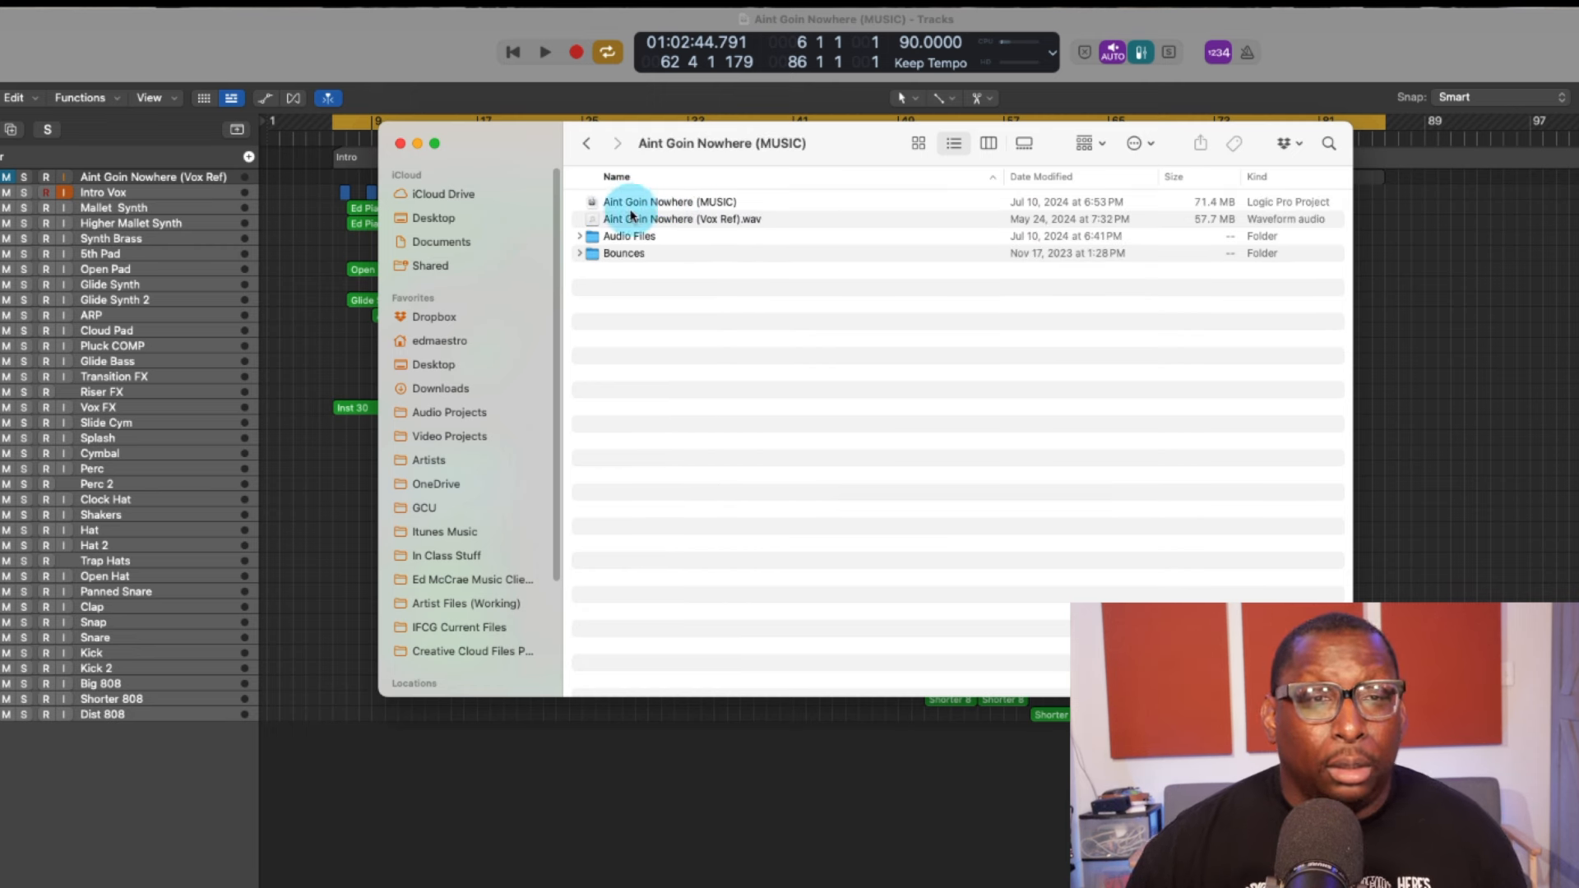
# Step: Recheck the Aint Goin Nowhere (MUSIC) folder's contents and view the actions available for that folder, including compression, without applying any
pyautogui.click(586, 144)
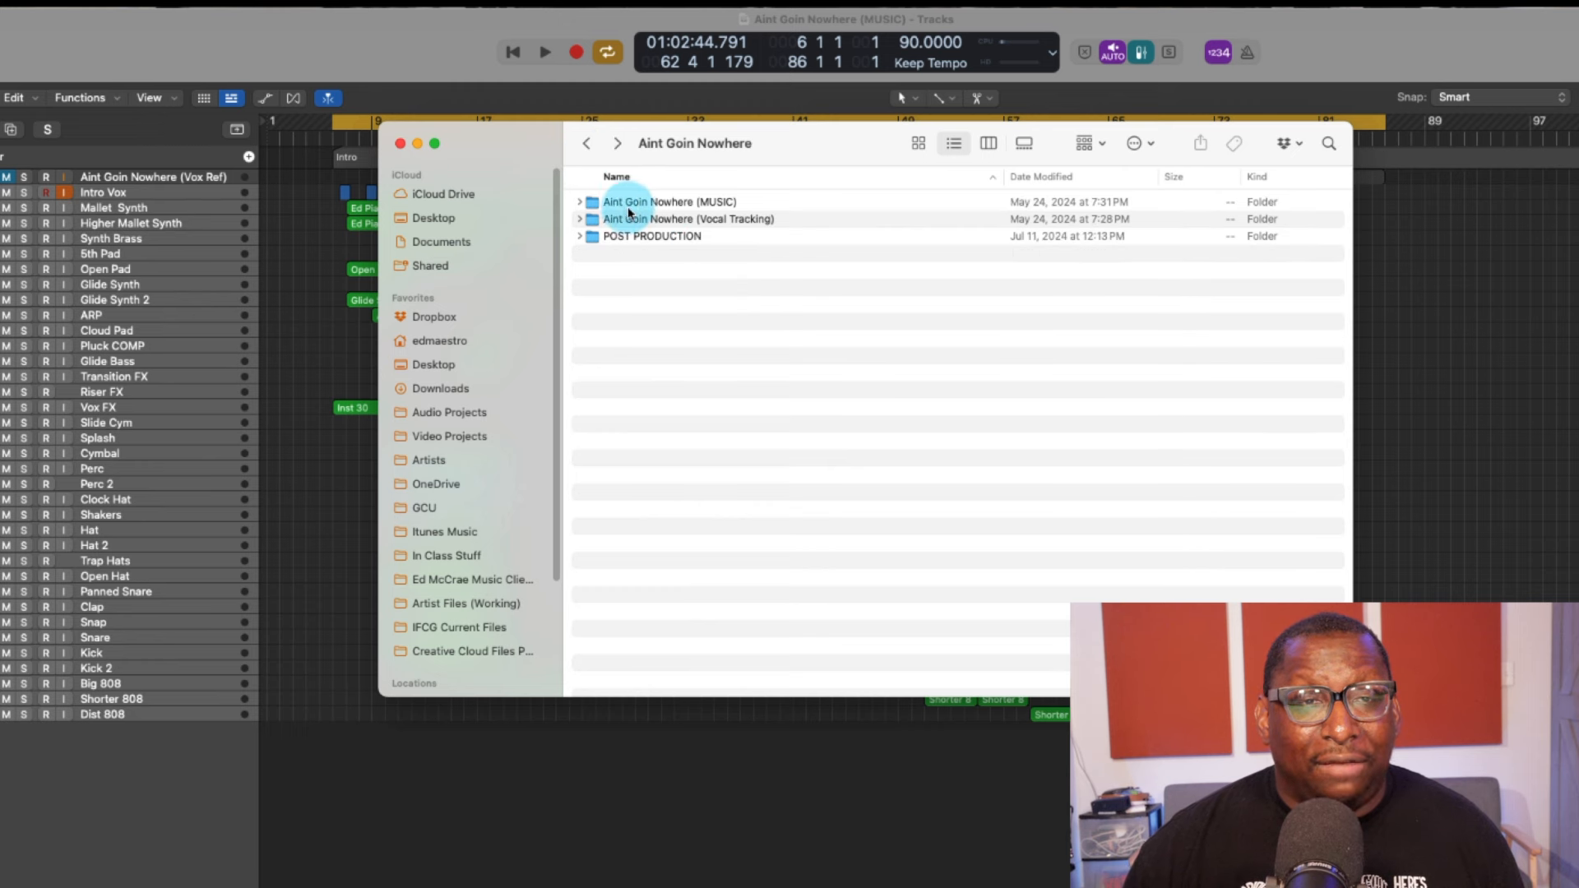
pyautogui.doubleClick(670, 203)
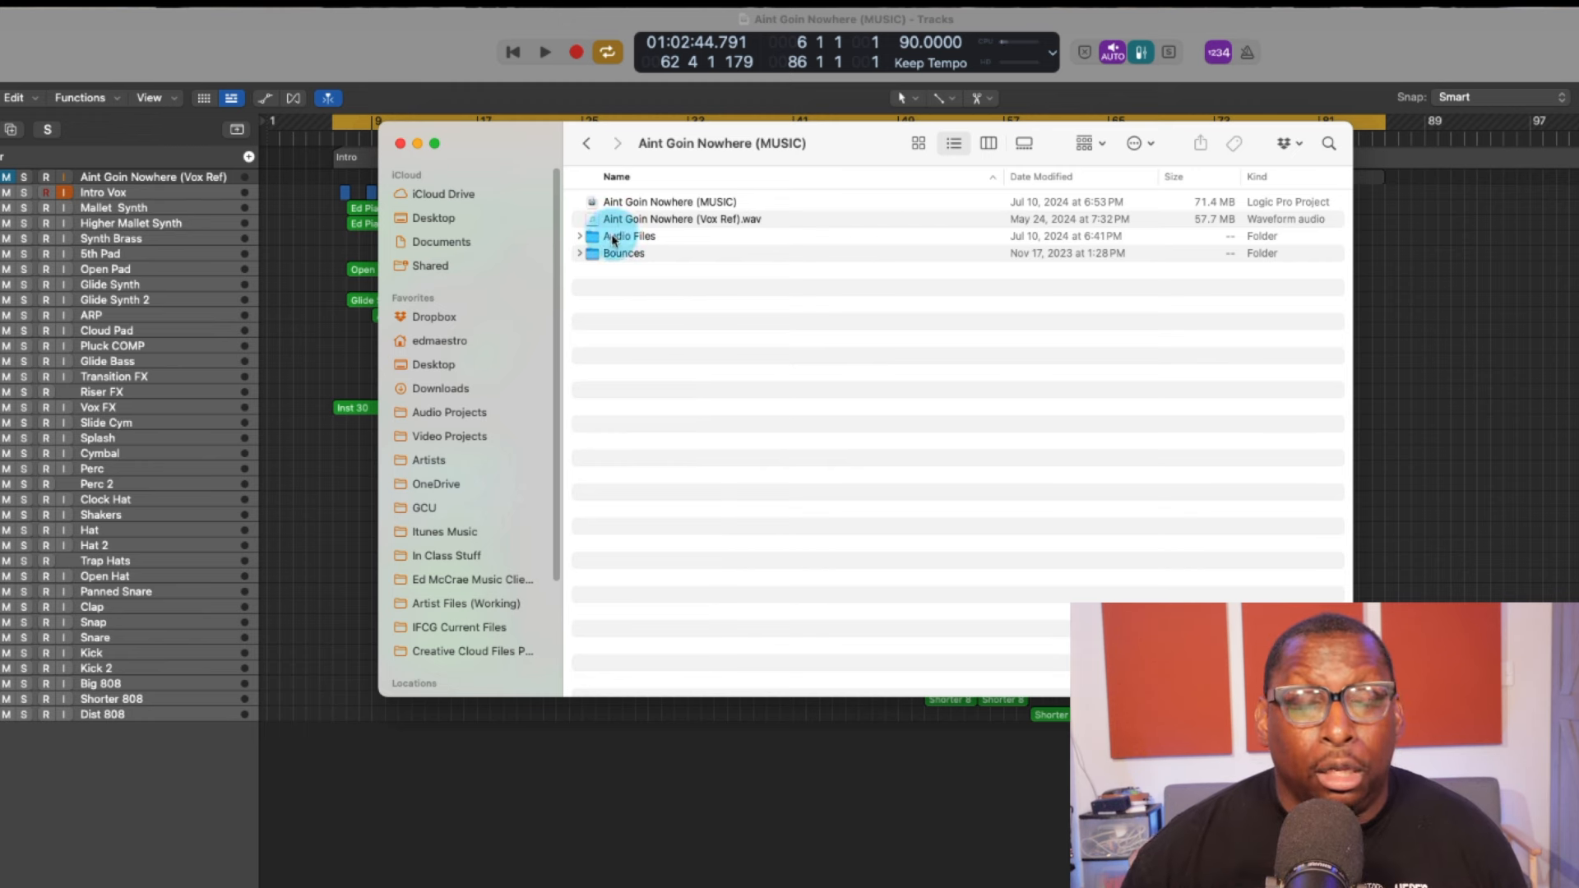
pyautogui.click(586, 143)
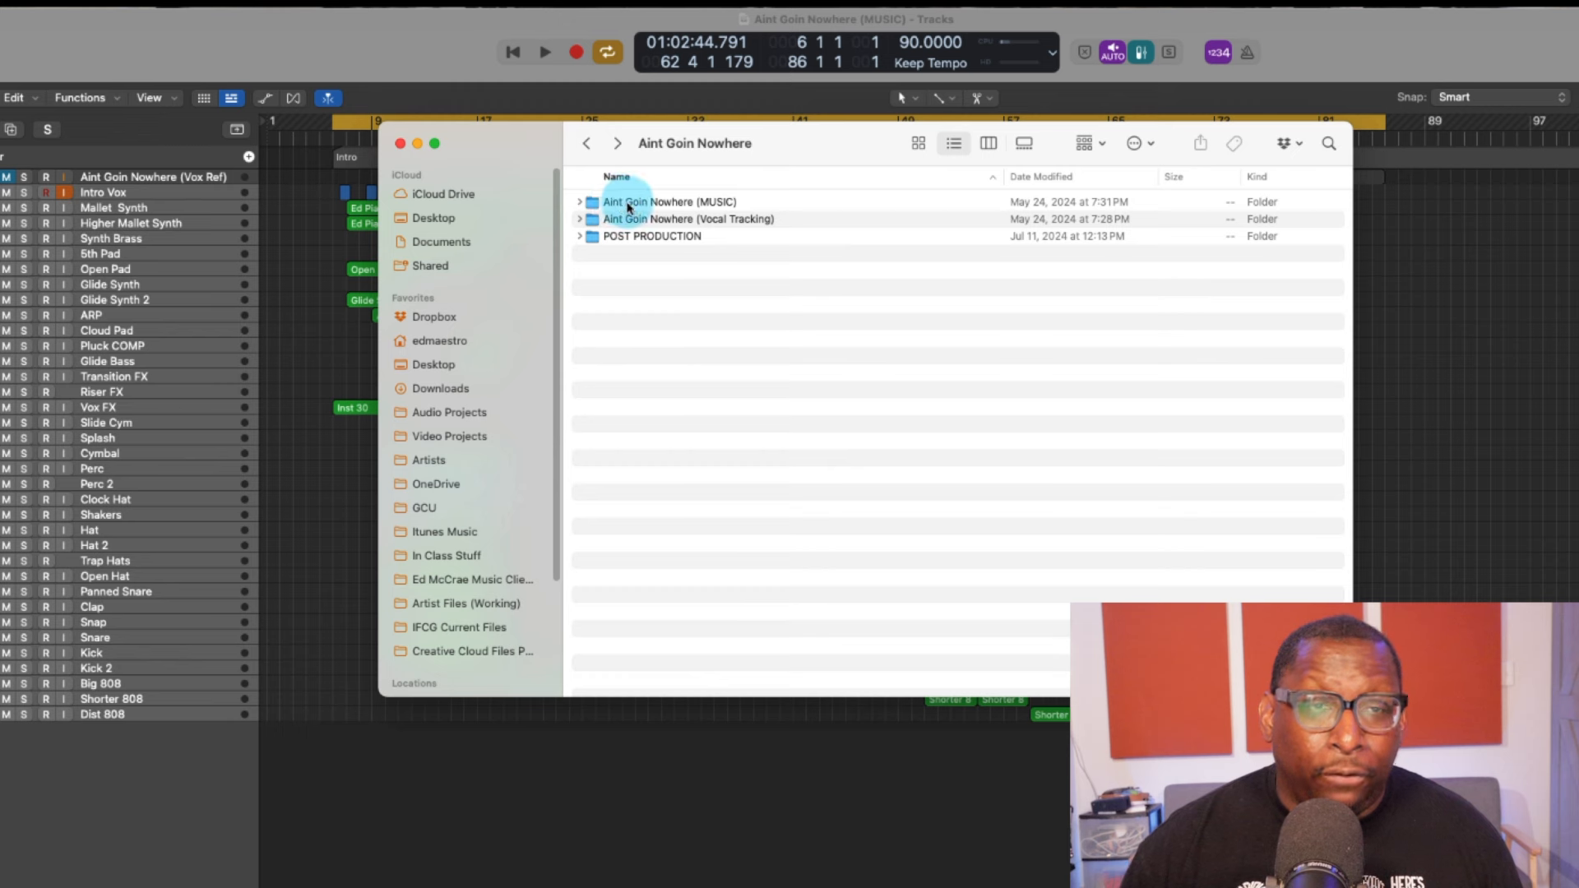
pyautogui.rightClick(629, 206)
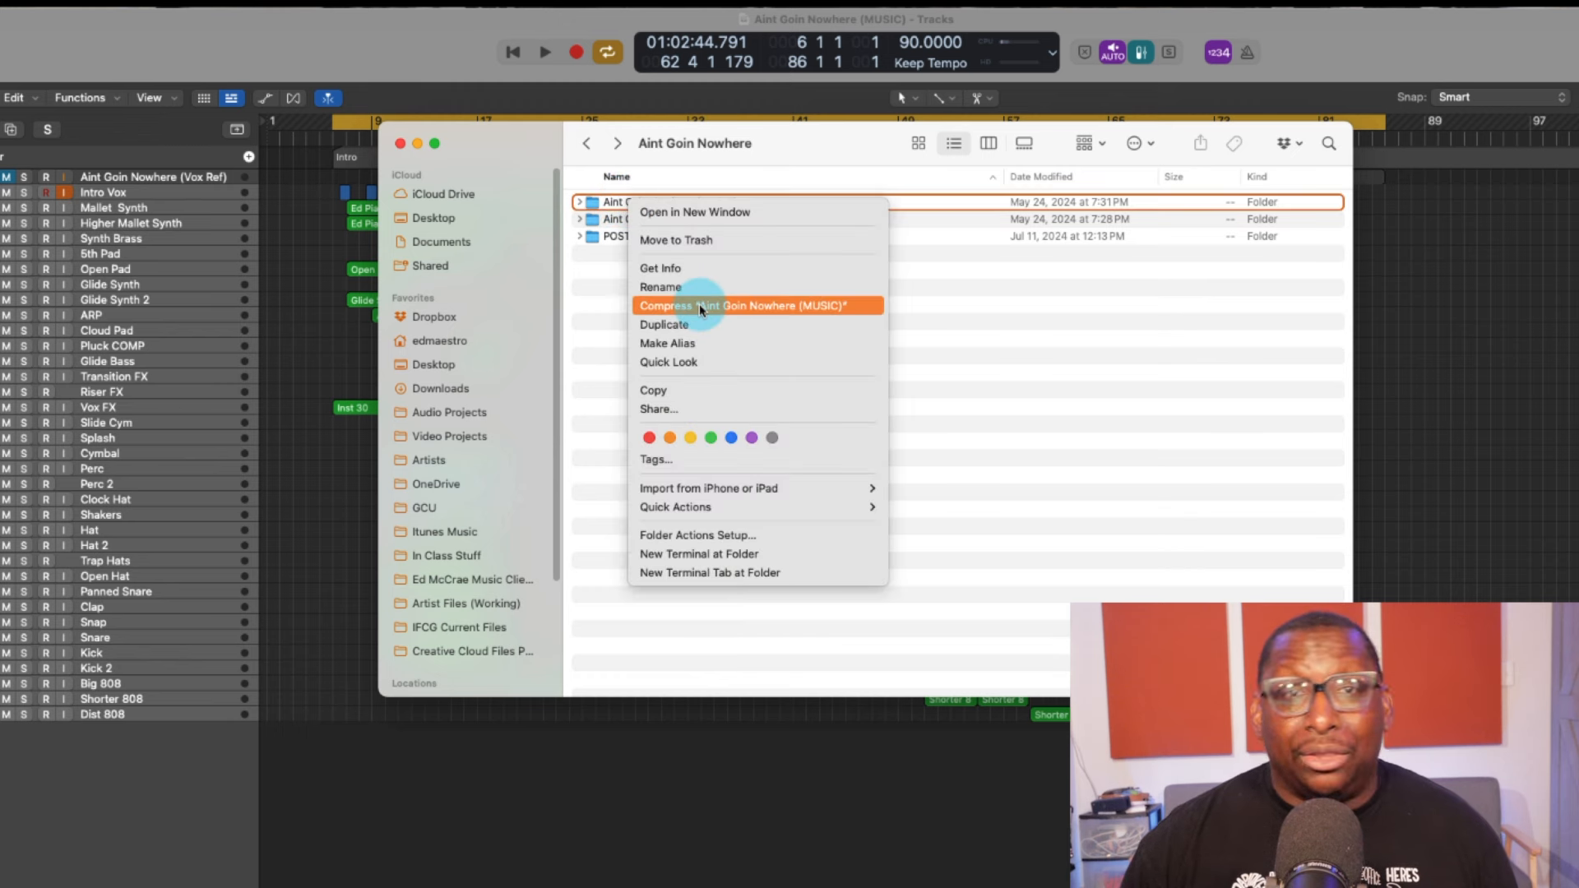
pyautogui.click(954, 312)
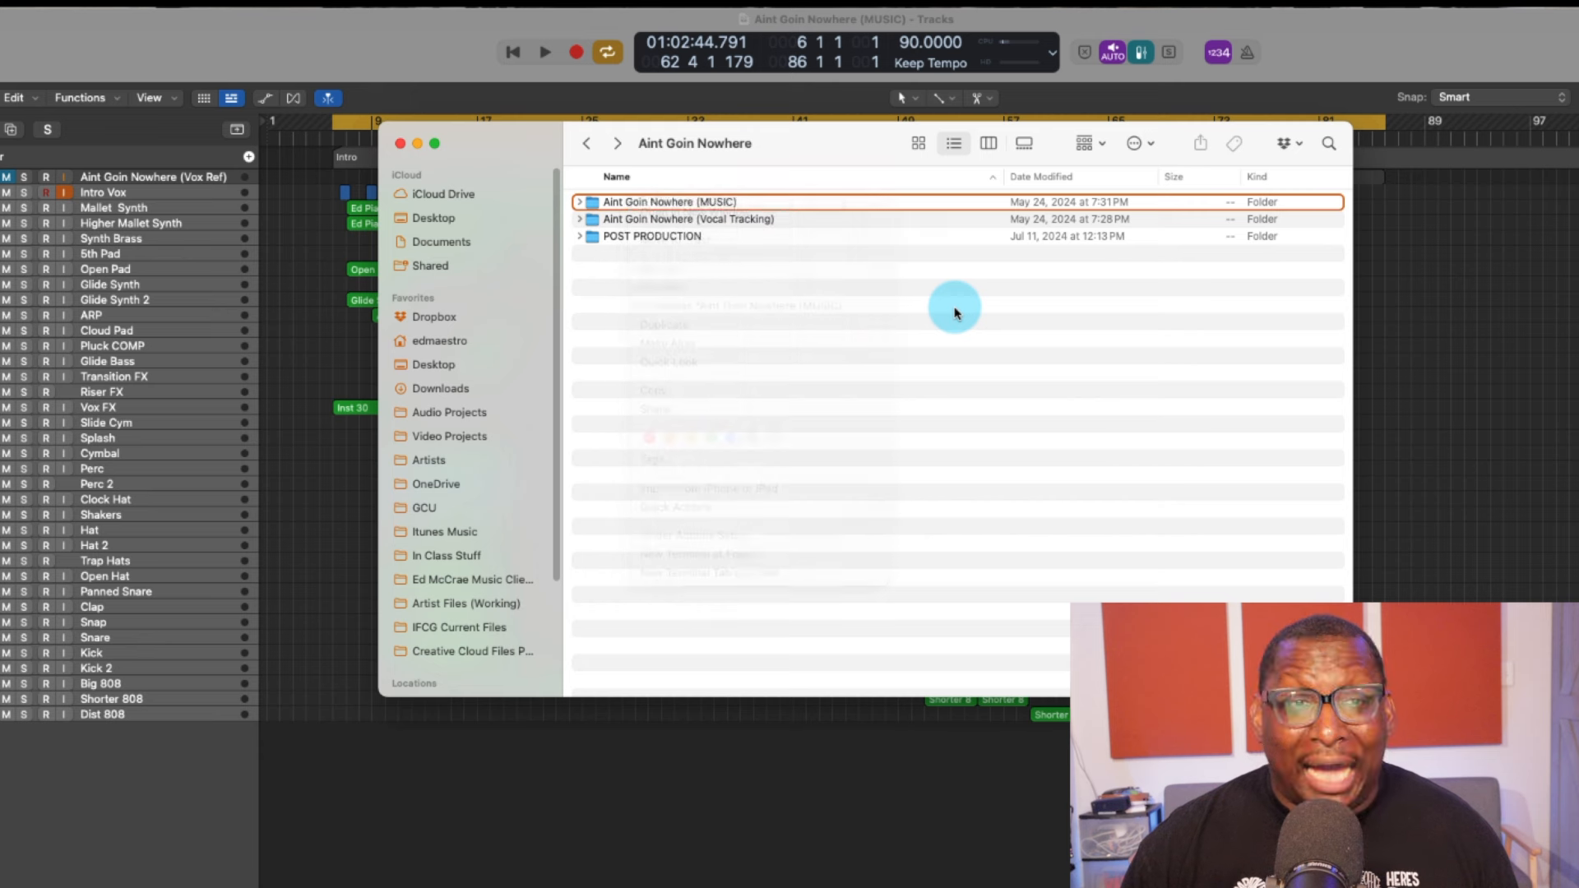
# Step: Return to Solo EP and reopen the Aint Goin Nowhere (MUSIC) folder to examine its Logic project and audio folders
pyautogui.click(589, 148)
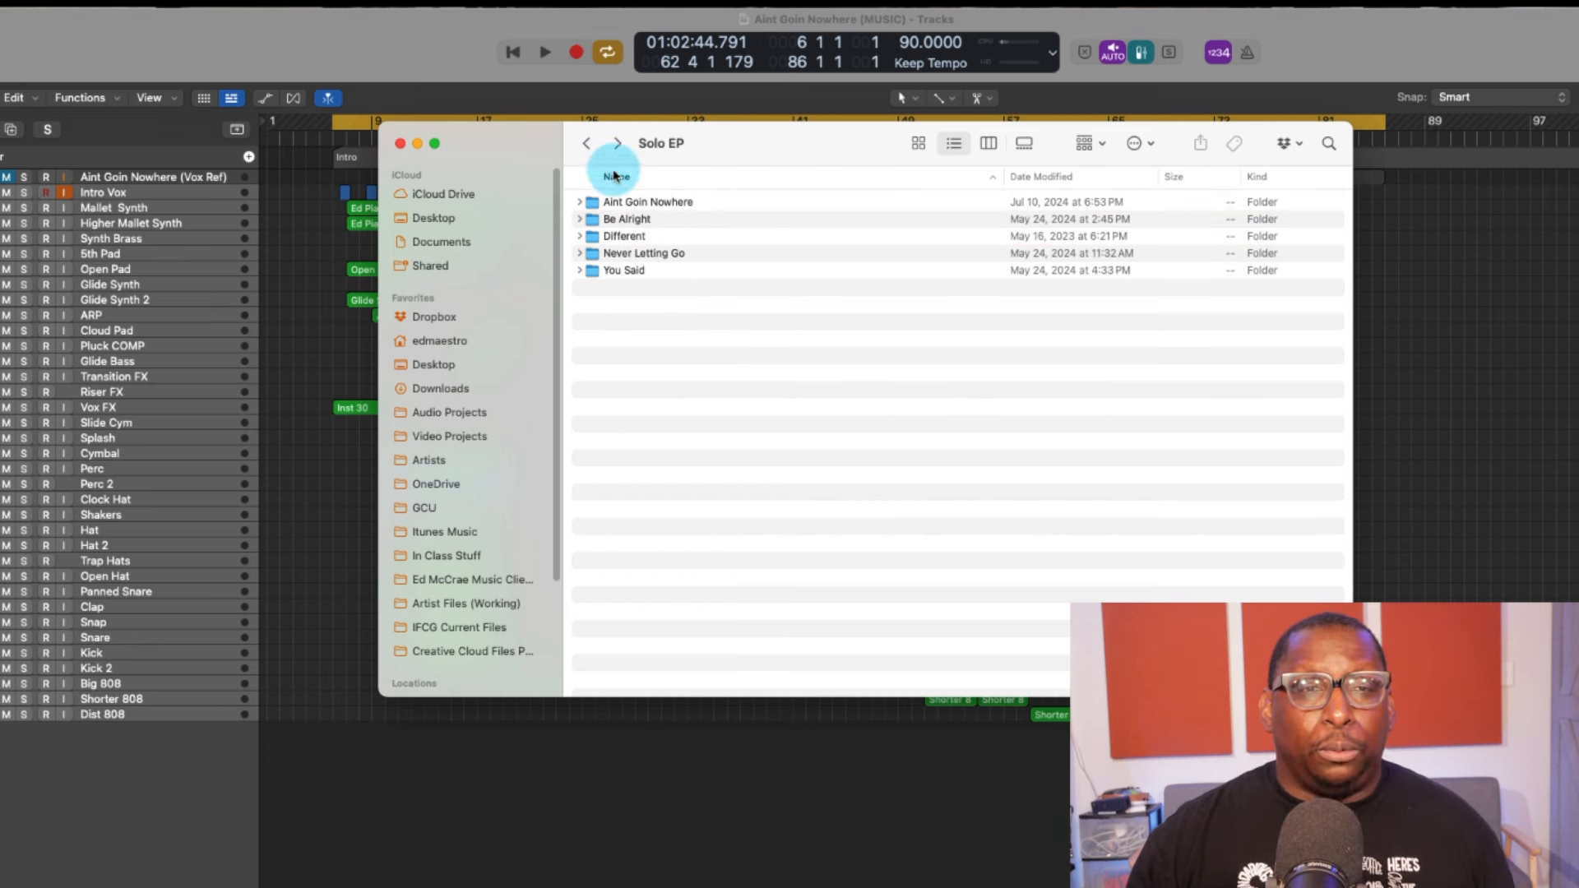
pyautogui.doubleClick(613, 201)
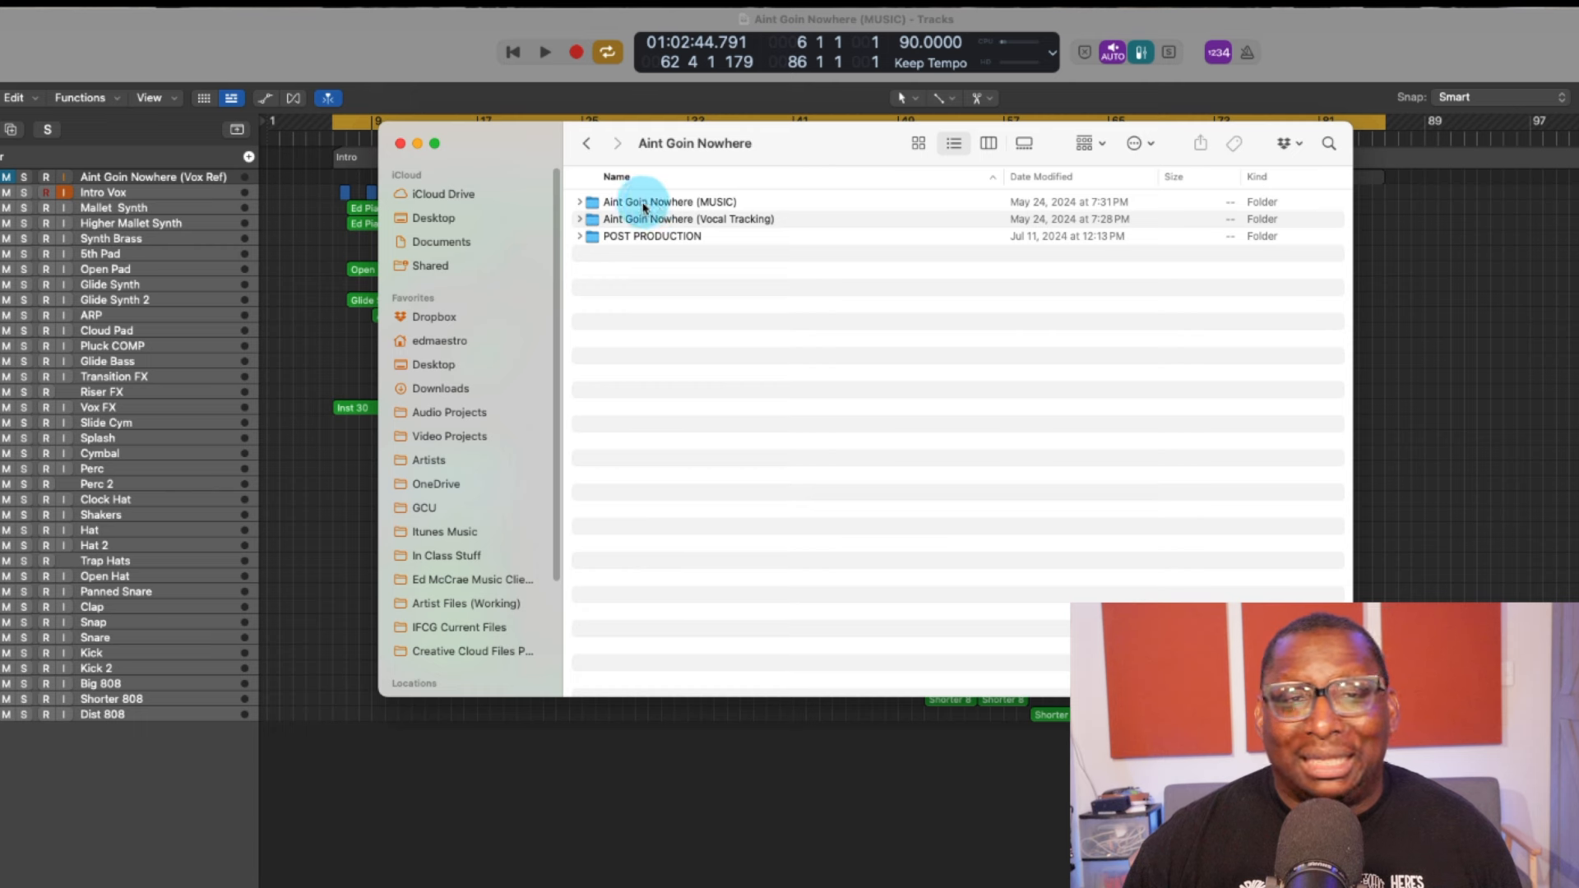
pyautogui.doubleClick(643, 203)
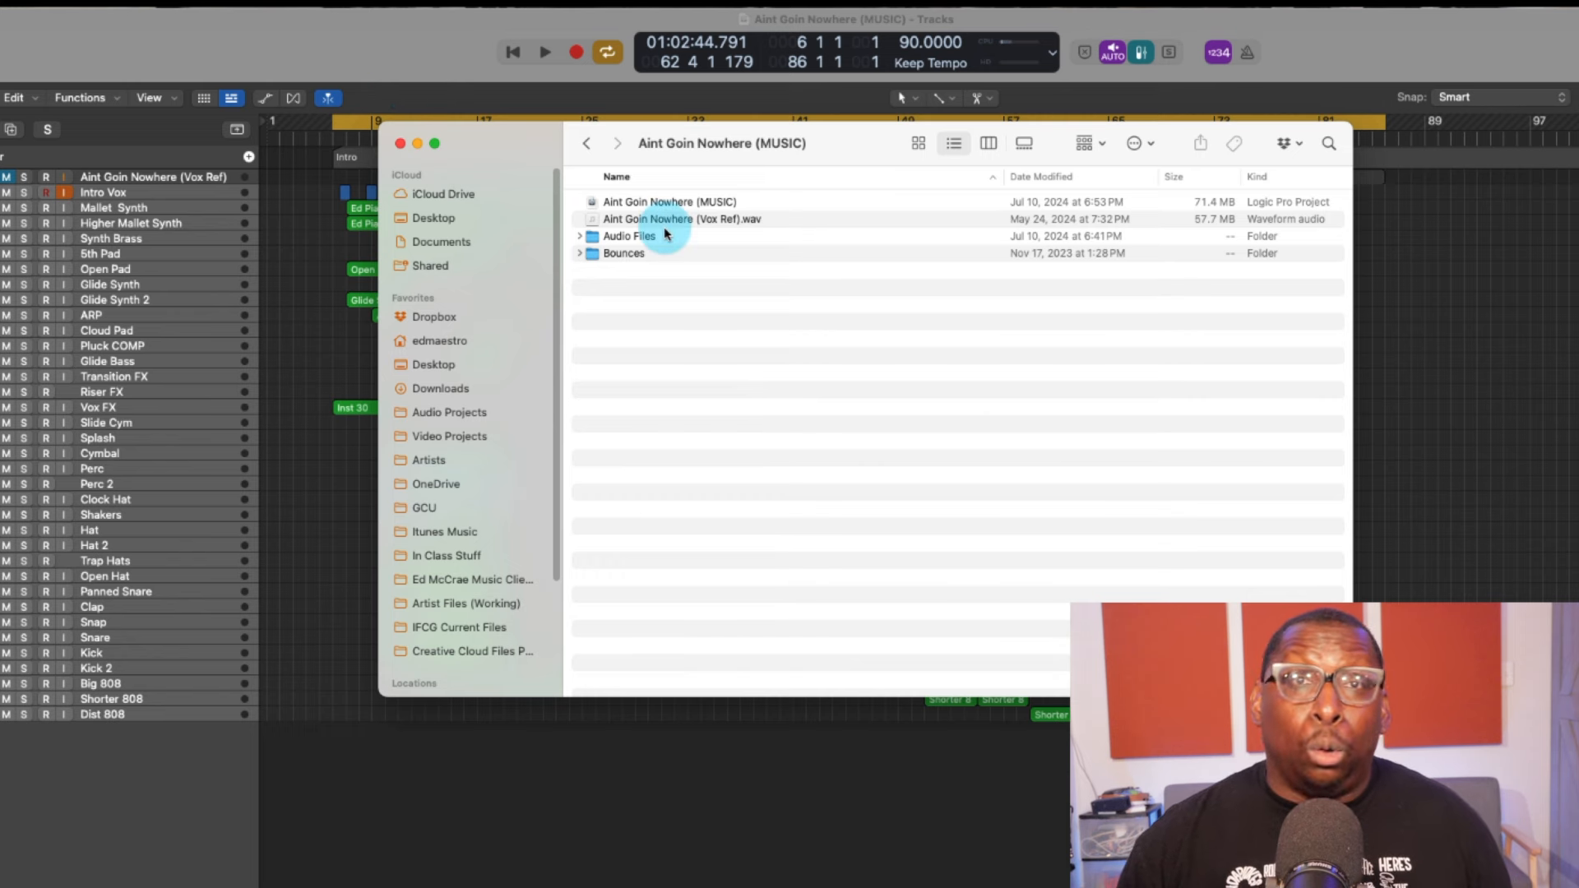
# Step: Switch to Logic Pro and view the Save a Copy As options for including project files, leaving without saving a copy
pyautogui.click(389, 38)
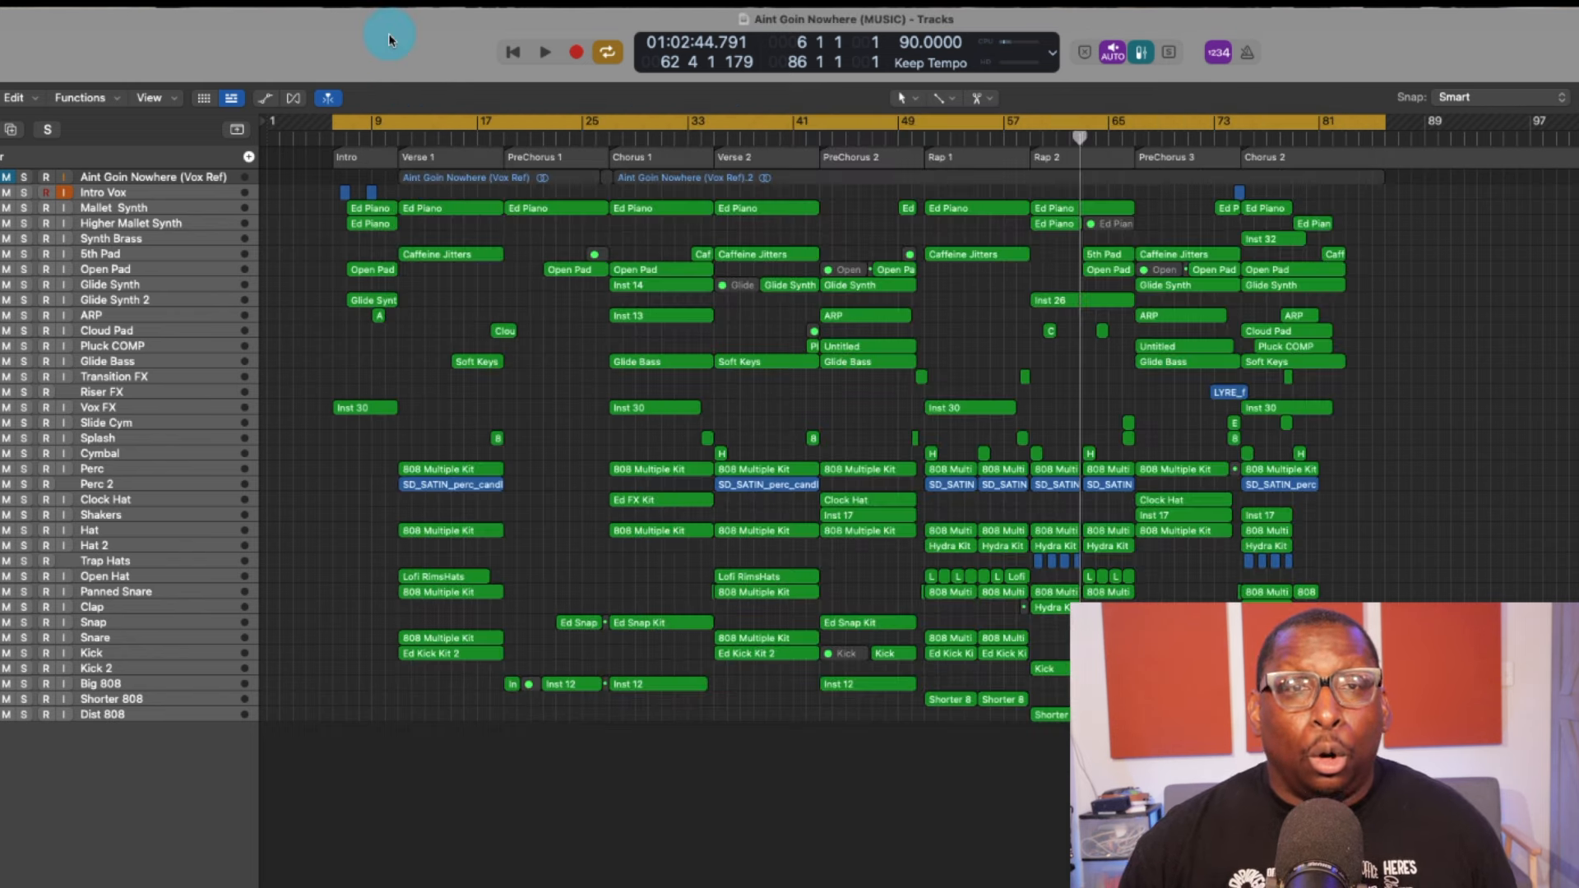
pyautogui.click(2, 2)
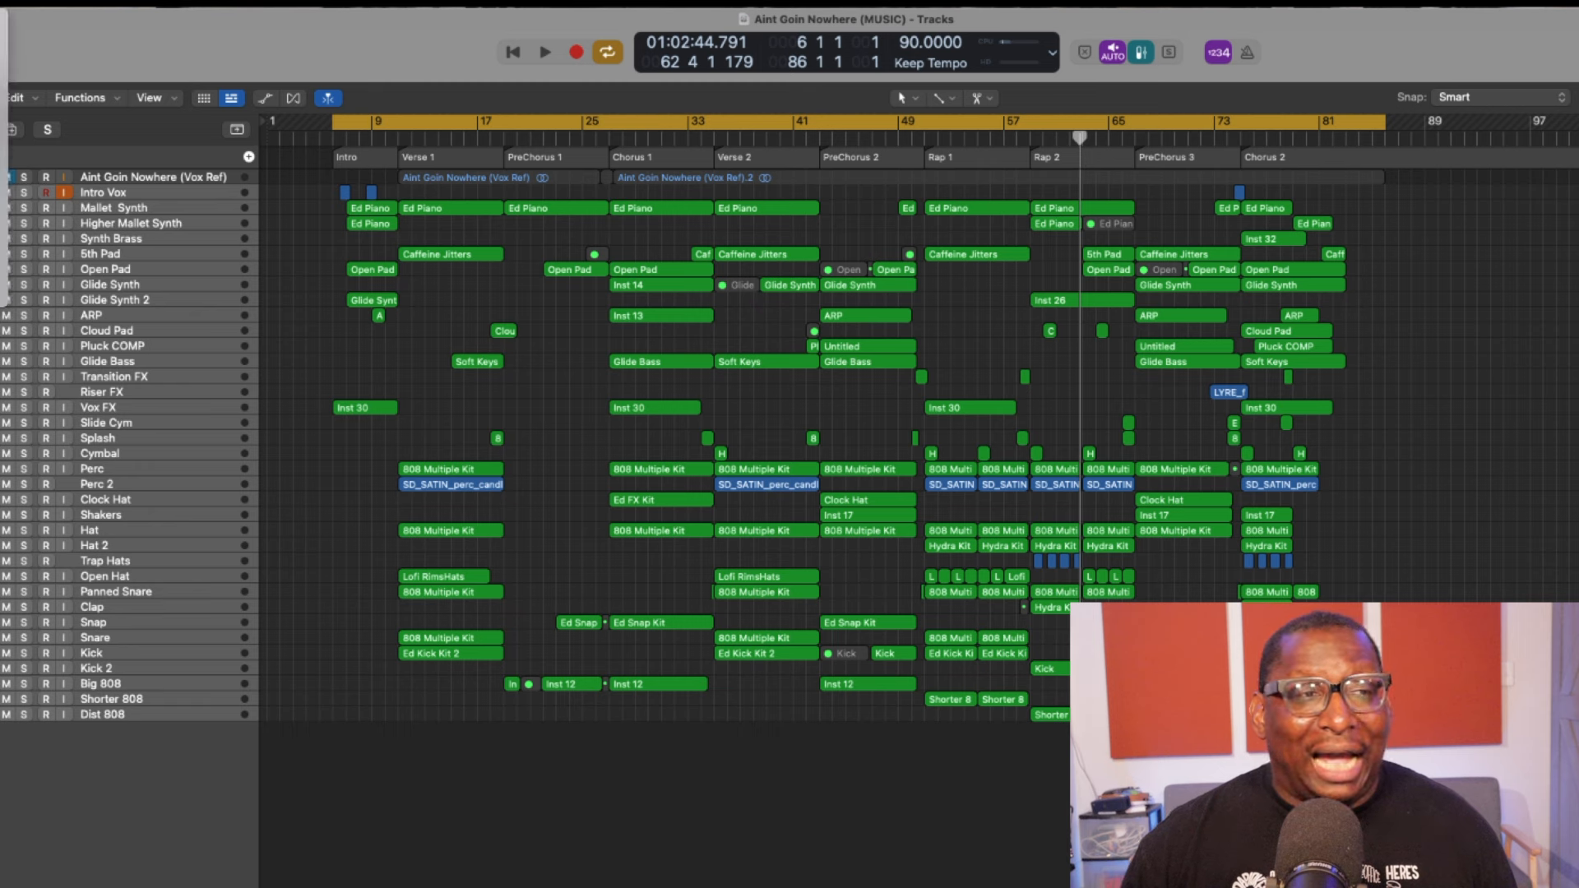
pyautogui.click(20, 180)
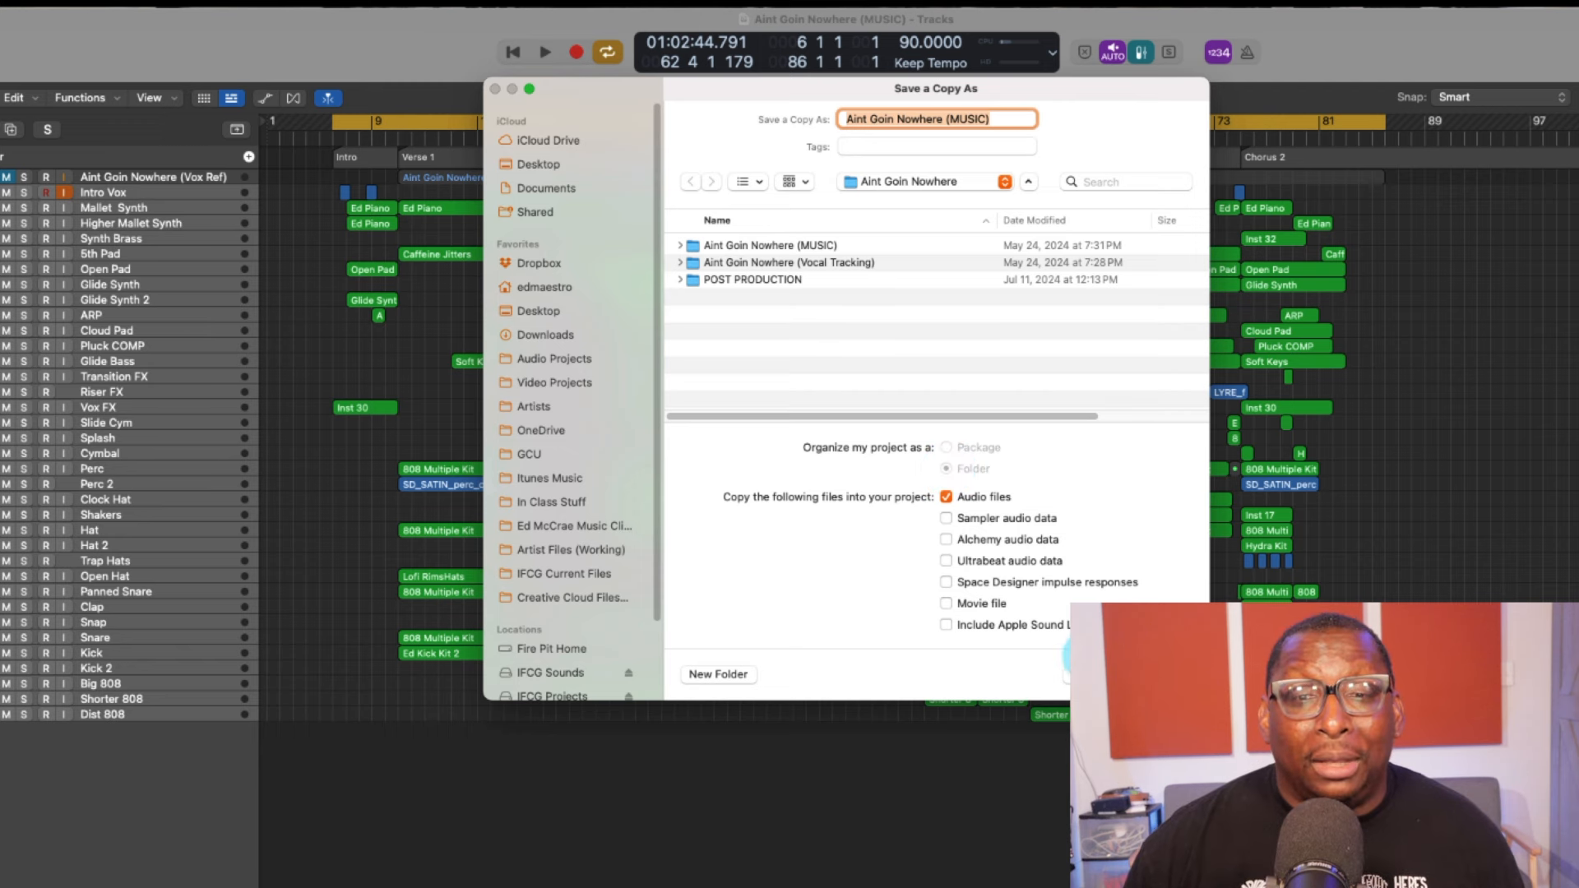
pyautogui.click(1093, 675)
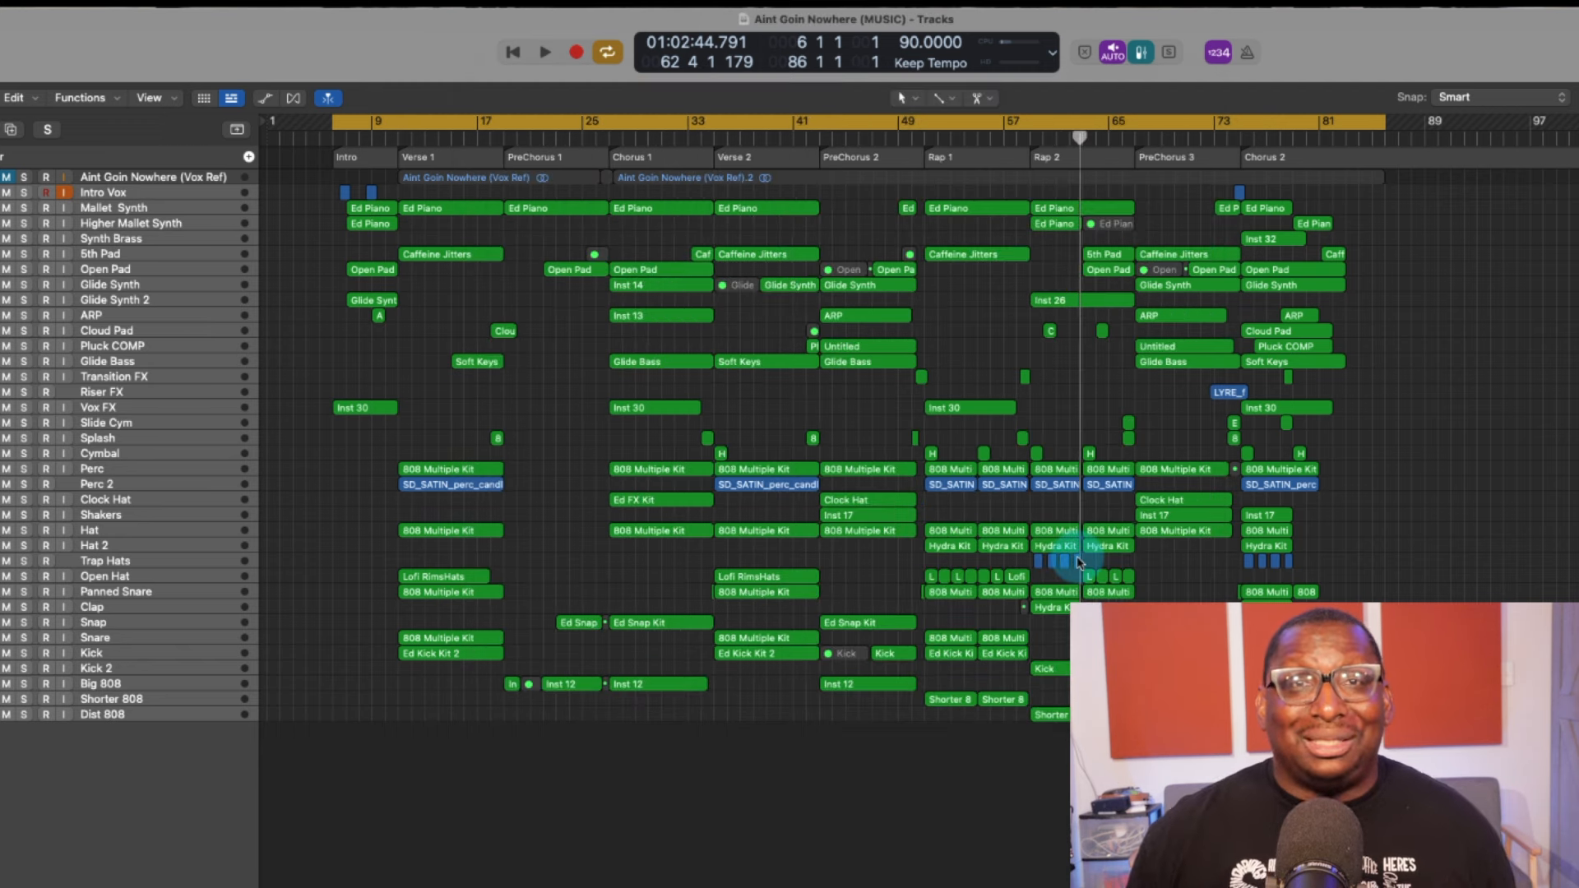